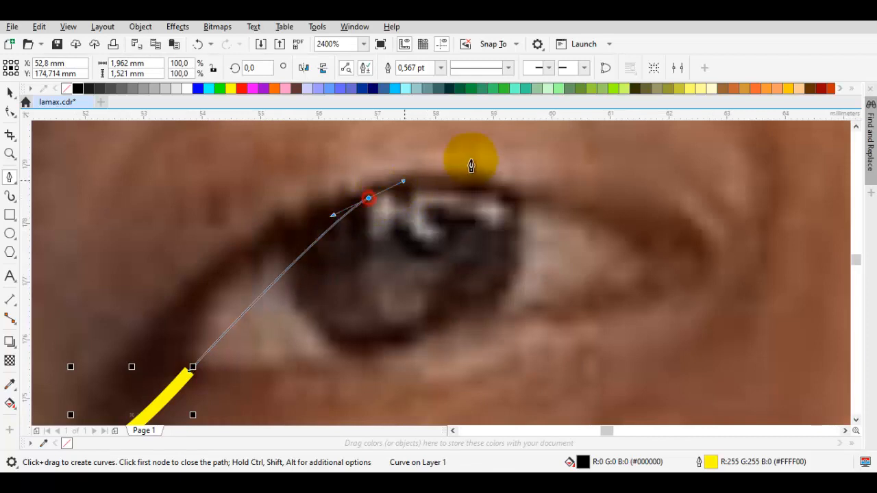
- Finish the closed Pen tool shape along the upper lash line, curving around the inner eye corner and back to the outer corner
left_click_drag(700, 275, 739, 268)
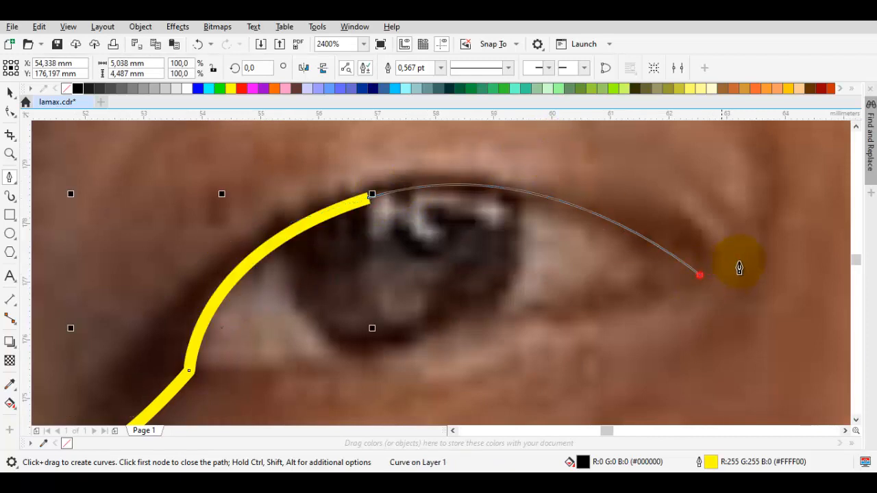
left_click(671, 205)
scroll(504, 174, "down", 2)
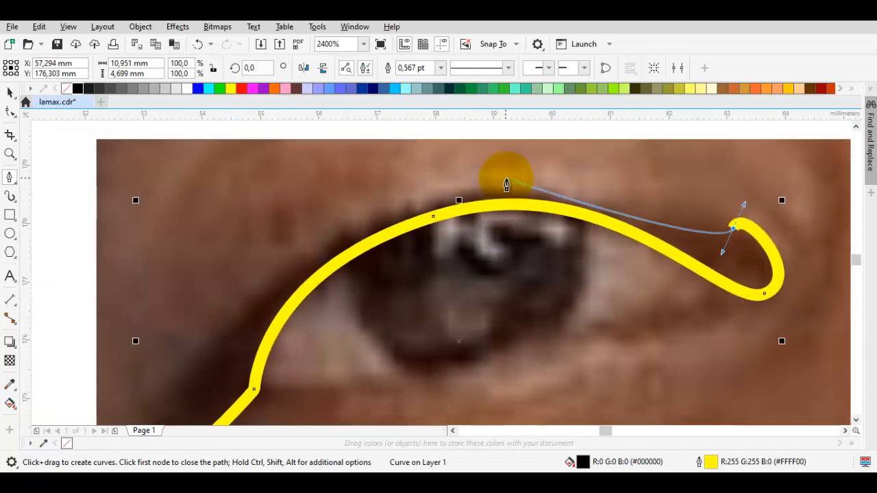
left_click_drag(449, 194, 352, 228)
left_click_drag(313, 335, 311, 299)
- Draw a second closed curved lash shape about 10 mm wide along the upper lid, tapering to points at both eye corners
scroll(455, 198, "up", 2)
left_click_drag(456, 219, 603, 182)
left_click(750, 217)
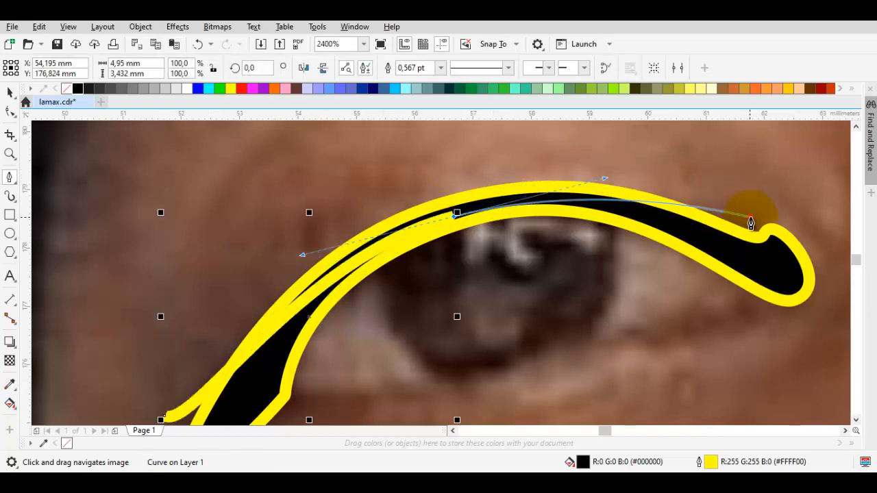
left_click(441, 212)
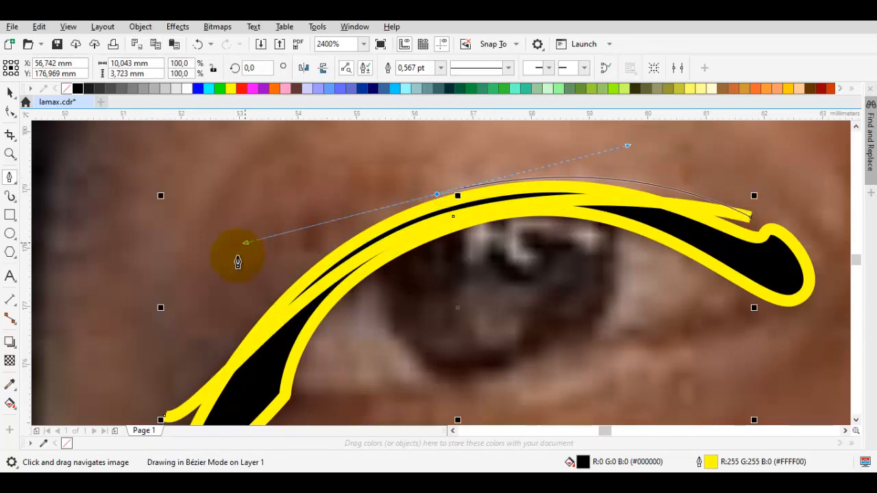
left_click(199, 359)
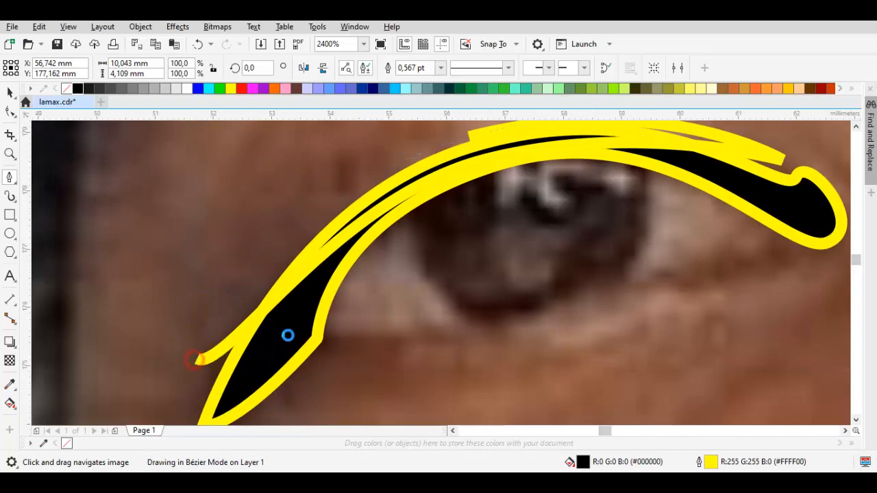
- Draw a thin closed shape about 9.5 mm wide along the lower lid, joining the upper lid shape at both eye corners
left_click(311, 330)
left_click_drag(550, 365, 552, 363)
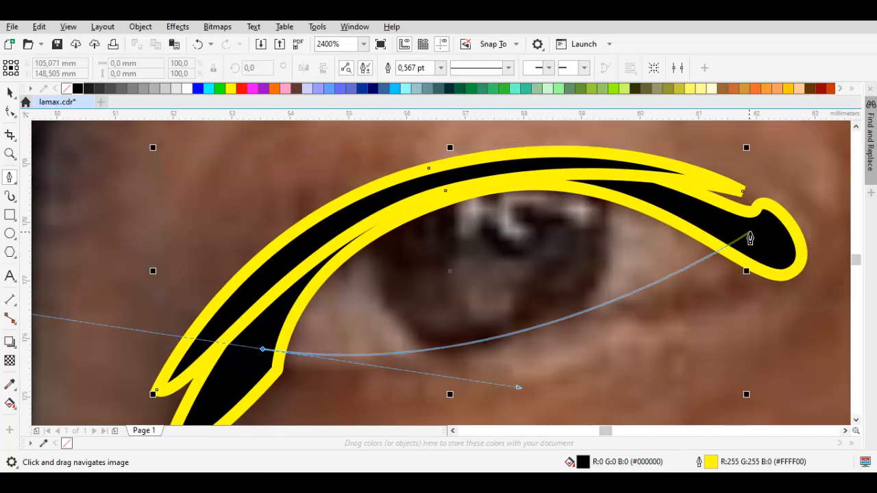
left_click(785, 255)
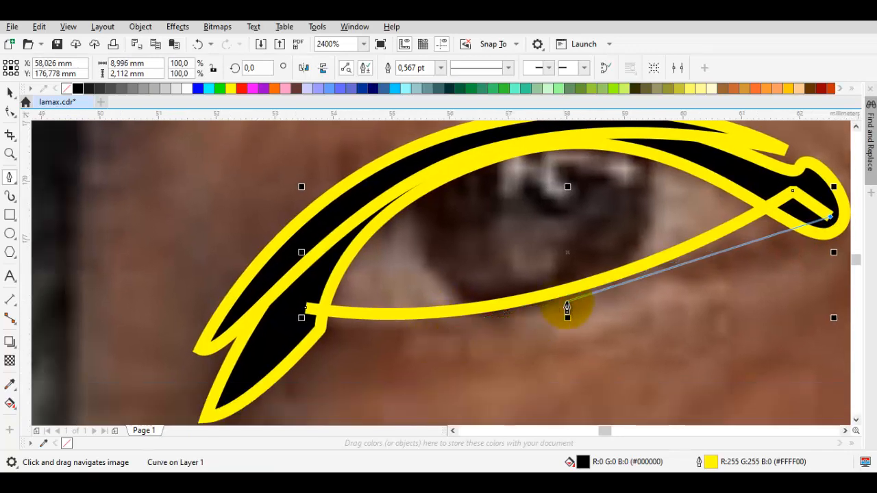
left_click_drag(452, 350, 336, 346)
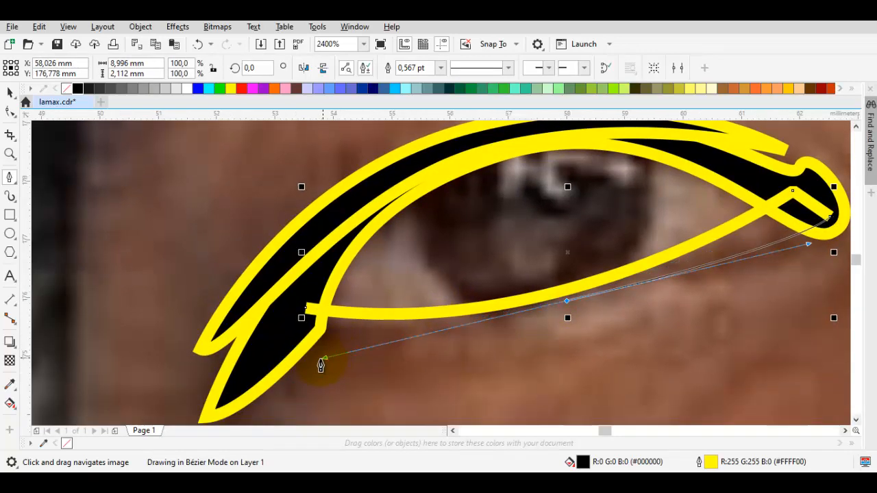
left_click(276, 341)
left_click(304, 308)
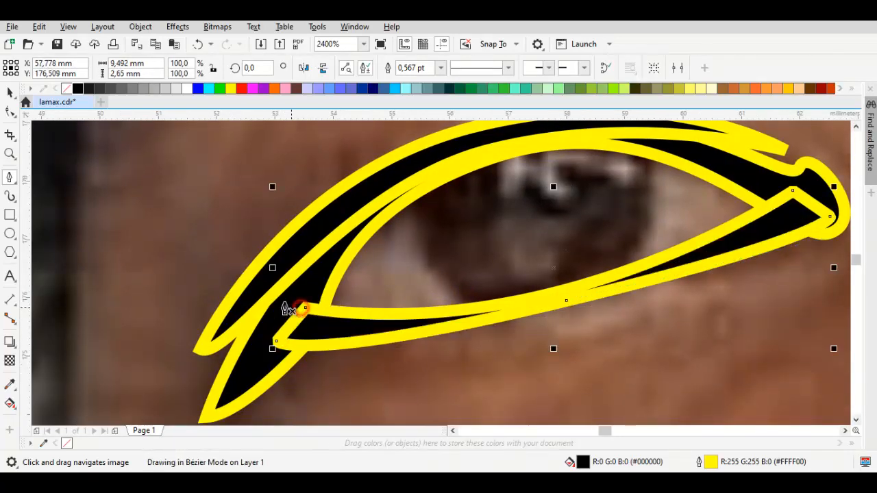
- Refine the lower lid shape by shifting its inner-corner node slightly down and adjusting the curve handle at its outer upper node
left_click(757, 239)
key("space")
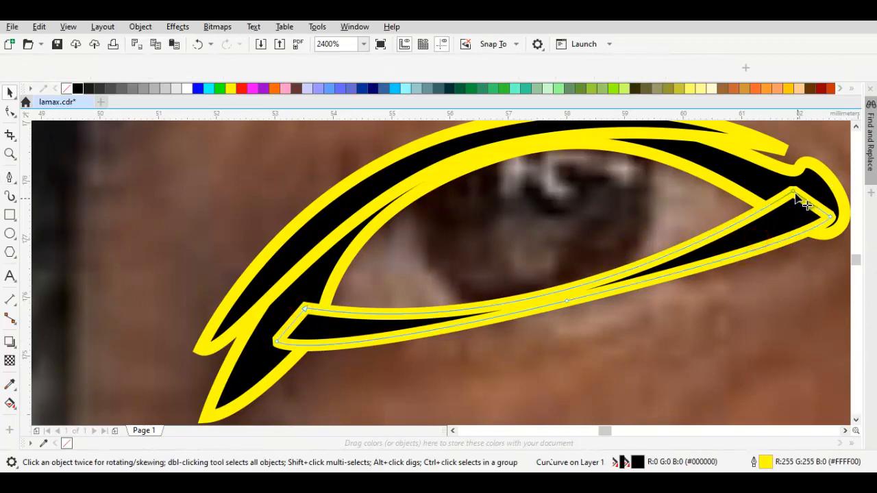
key("F10")
left_click_drag(793, 198, 791, 203)
left_click_drag(620, 349, 521, 352)
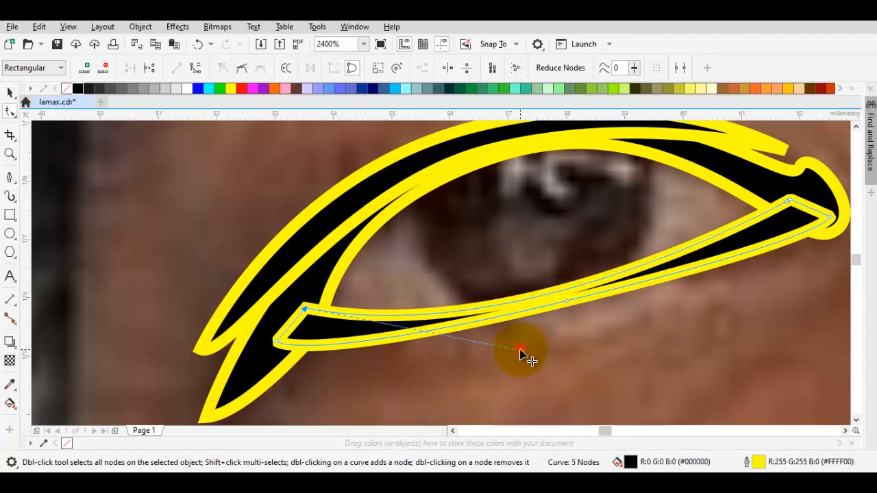
left_click(520, 351)
key("space")
- Remove the yellow outline from all the eyelid shapes, leaving only their black fill
scroll(343, 186, "down", 2)
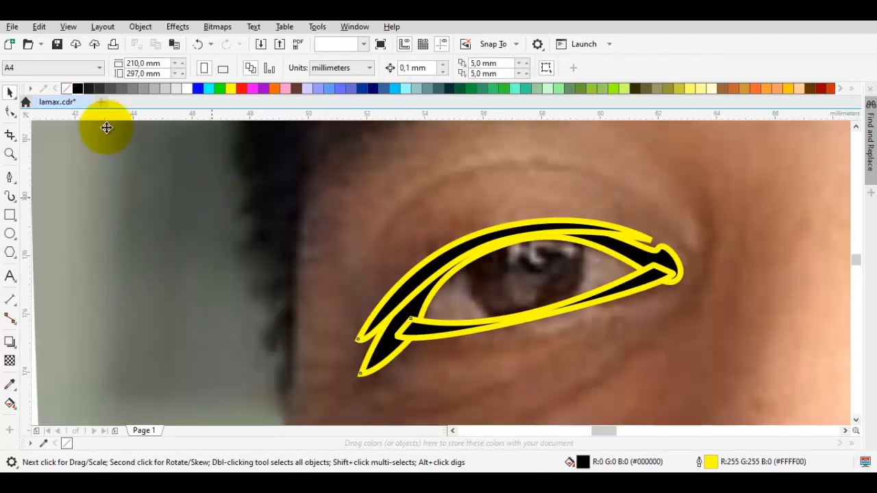
left_click(608, 268)
key("ctrl+a")
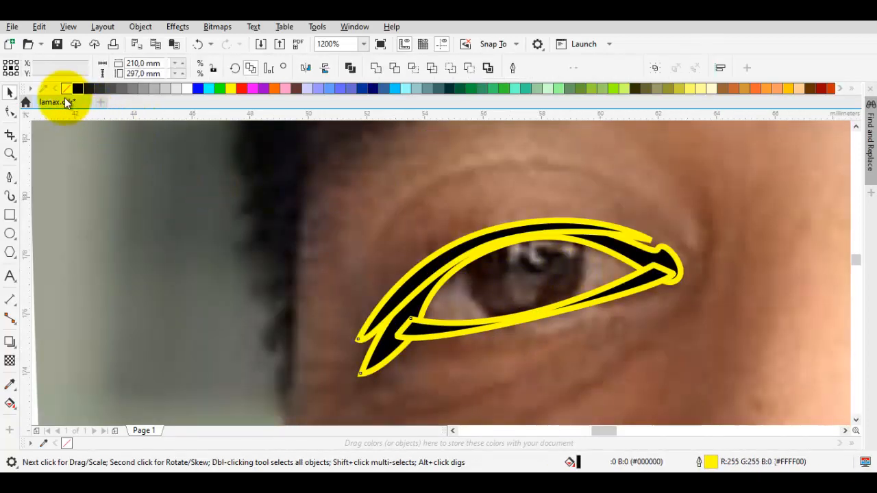
right_click(66, 88)
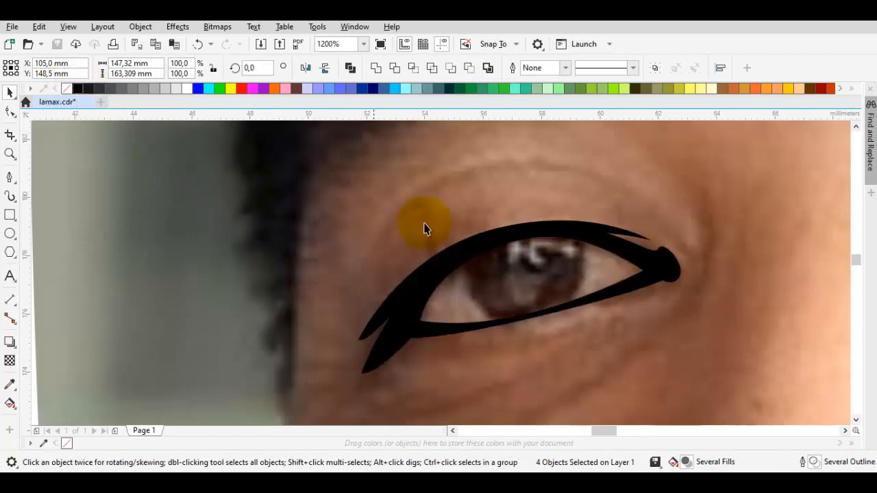
left_click(565, 275)
- Draw a circle about 4.2 mm in diameter over the iris, centred near the top of the eye opening
scroll(565, 275, "up", 2)
left_click(554, 271)
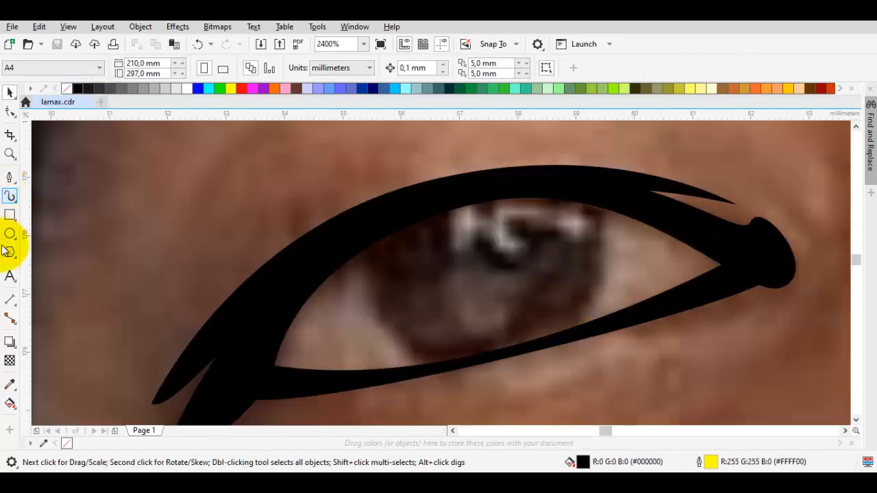
key("F10")
key("F7")
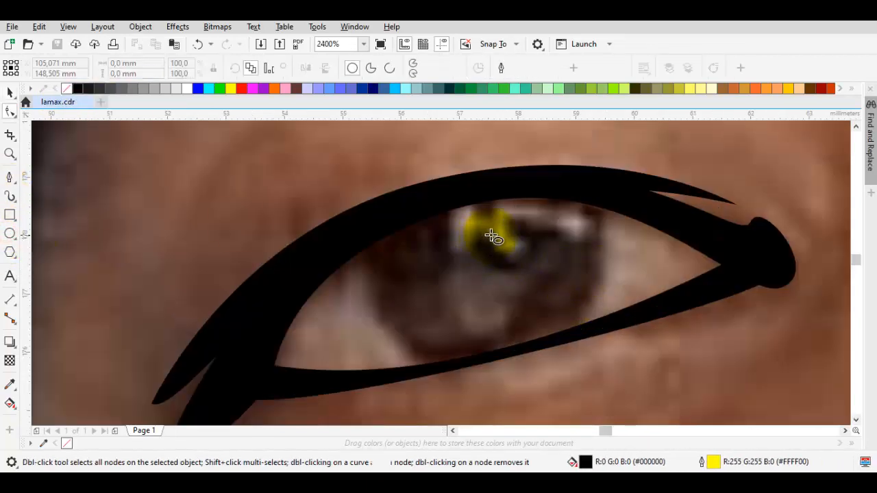
left_click_drag(479, 236, 540, 360)
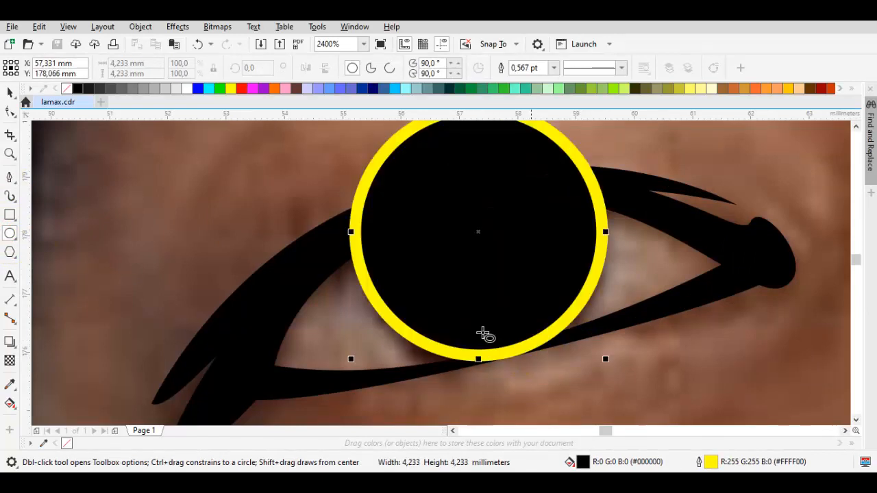
- Remove the iris circle's fill and move the circle slightly down to match the iris in the photo
left_click(68, 86)
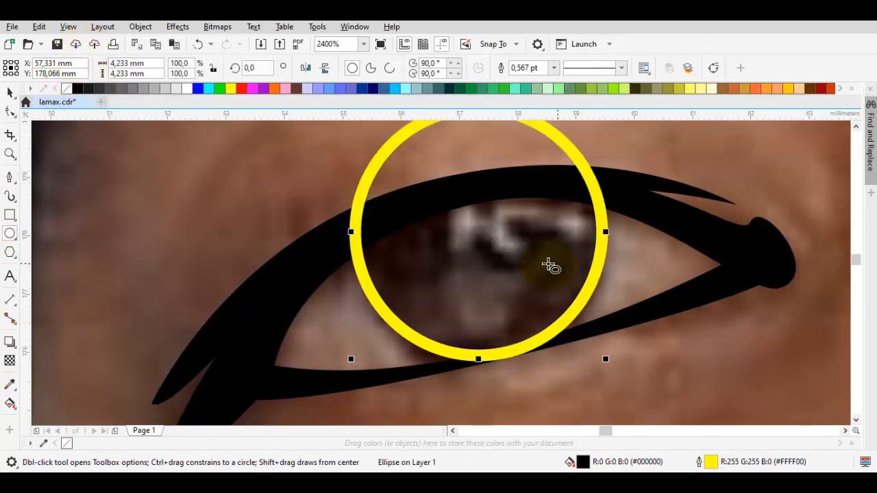
key("space")
left_click_drag(513, 267, 514, 279)
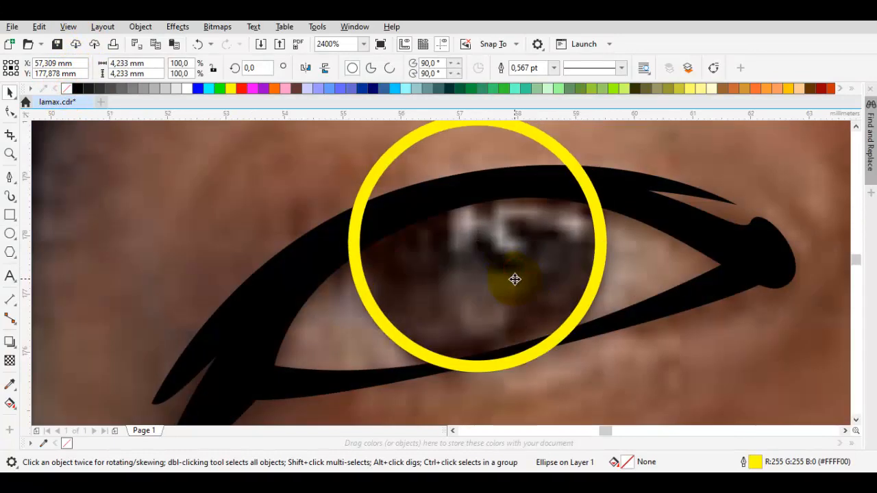
- Draw a closed highlight shape about 2.2 mm wide and 0.65 mm high with the Pen tool over the reflection in the iris
key("p")
scroll(482, 243, "up", 1)
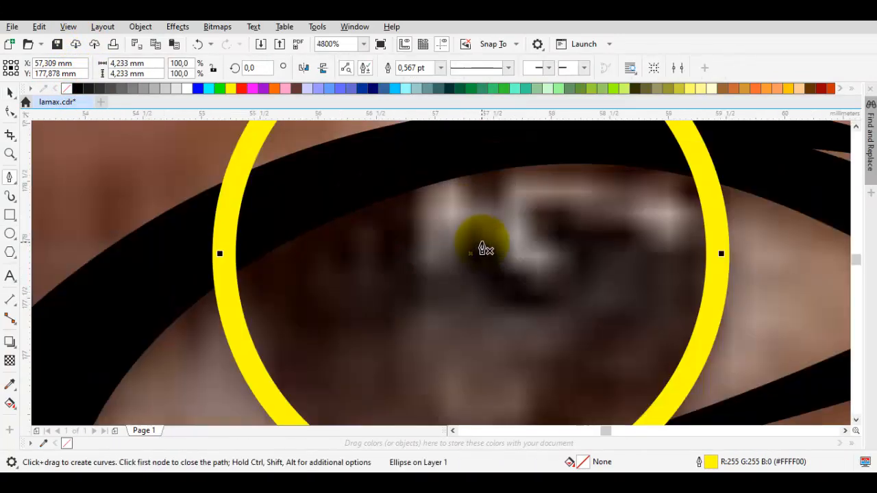
left_click_drag(683, 232, 667, 262)
left_click(445, 260)
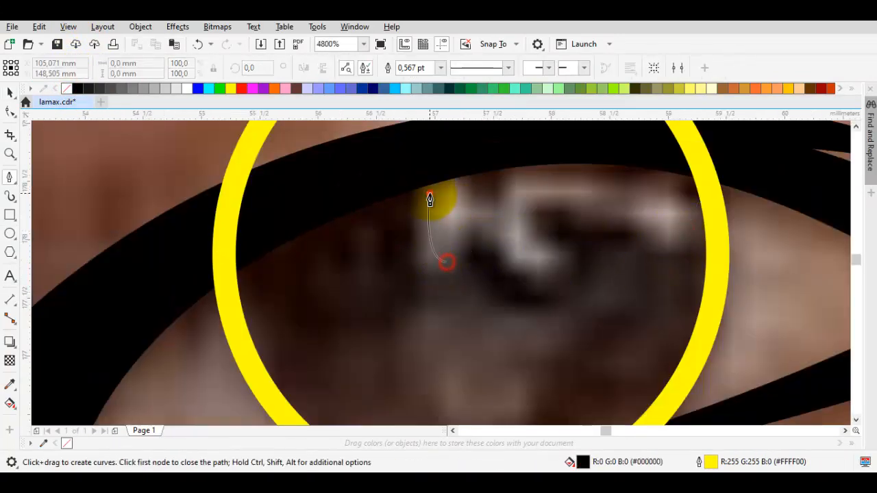
left_click(426, 191)
left_click_drag(682, 195, 637, 176)
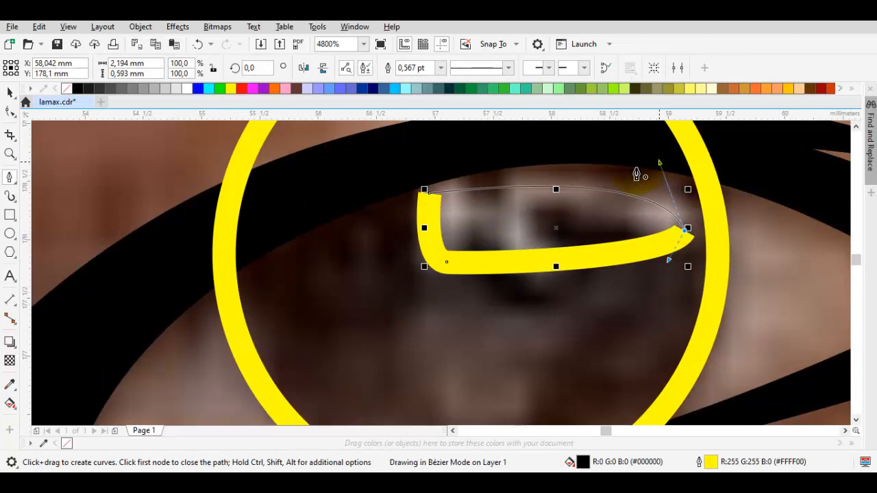
- Move the highlight shape slightly down and fill it with white
left_click_drag(541, 206, 540, 209)
key("space")
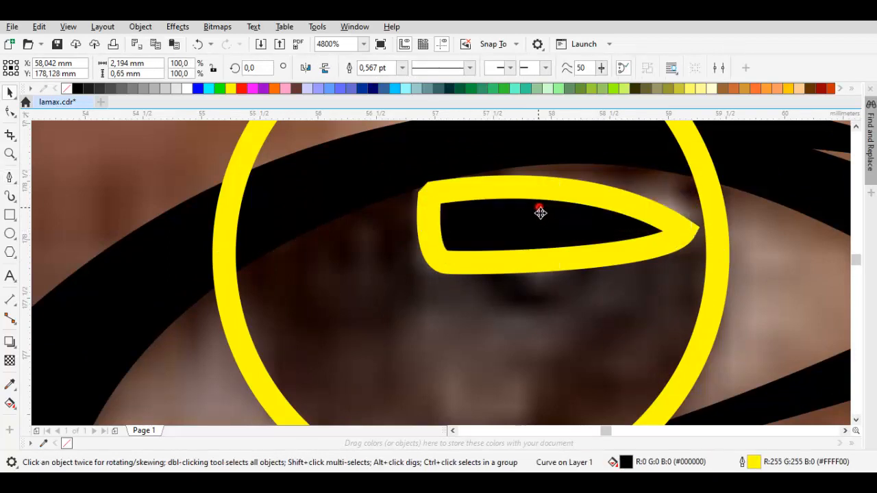
left_click(182, 88)
- Draw a closed cutting shape about 12 by 8.3 mm that follows both lids and encloses the iris circle's parts outside the eye opening
key("space")
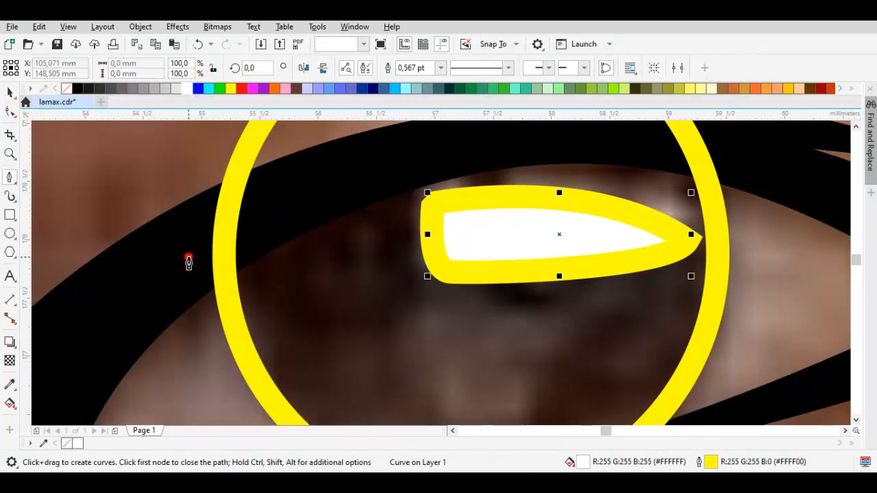
left_click(191, 255)
scroll(191, 255, "down", 1)
left_click_drag(470, 207, 604, 250)
left_click(452, 338)
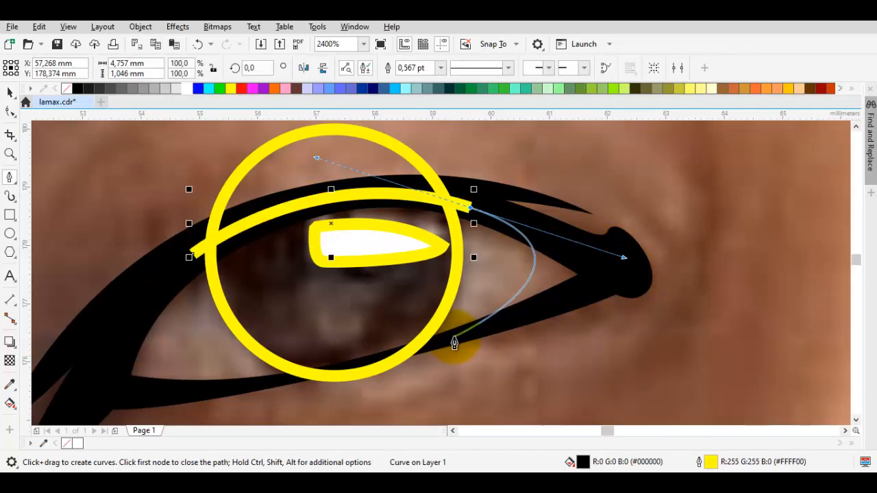
left_click_drag(163, 400, 106, 402)
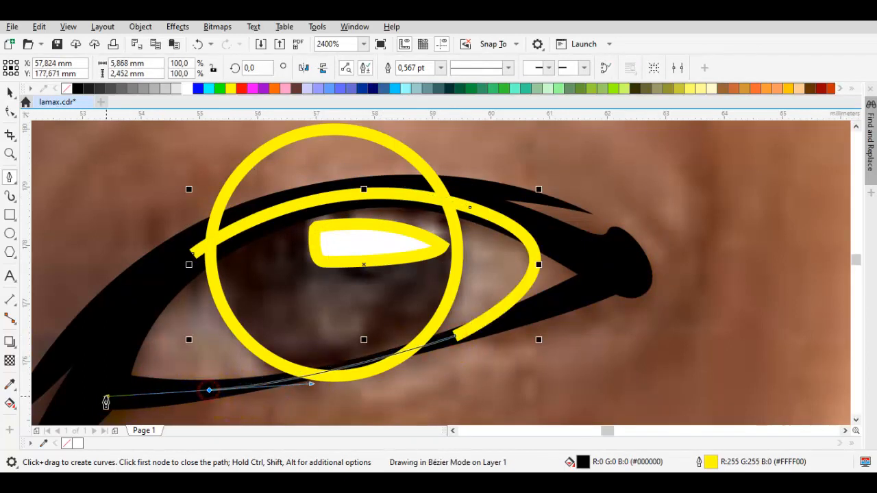
scroll(172, 390, "down", 1)
left_click_drag(418, 391, 516, 330)
left_click_drag(449, 207, 303, 180)
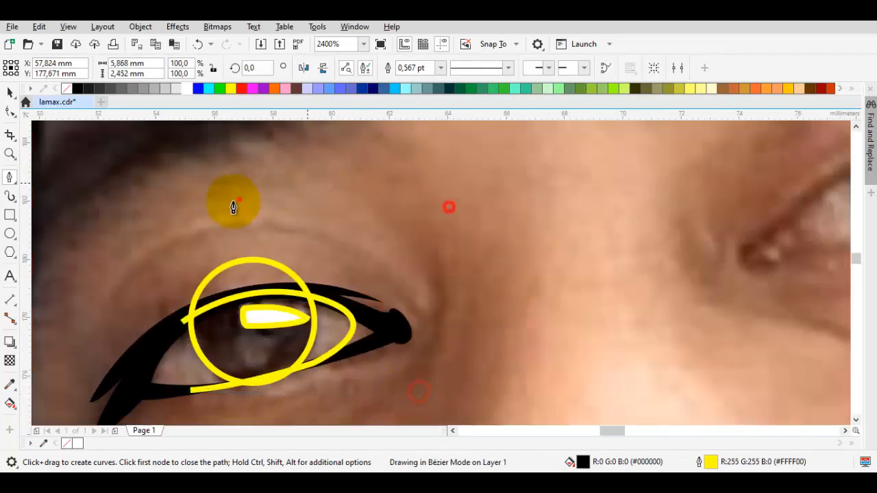
left_click_drag(240, 199, 165, 230)
left_click(183, 323)
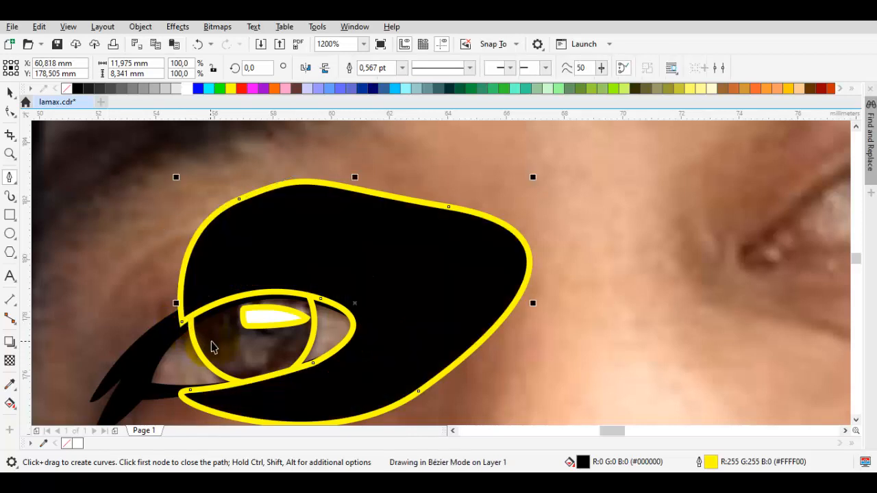
- Subtract the cutting shape from the iris circle with Back Minus Front
key("space")
left_click(211, 340, "shift")
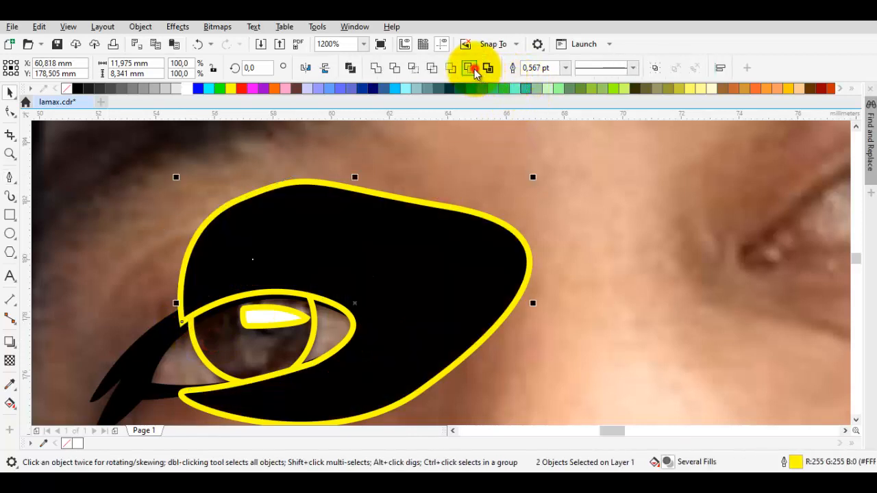
left_click(468, 67)
- Sample black from the upper lid shape and apply it as the fill of the trimmed iris
left_click(287, 291)
scroll(287, 291, "up", 2)
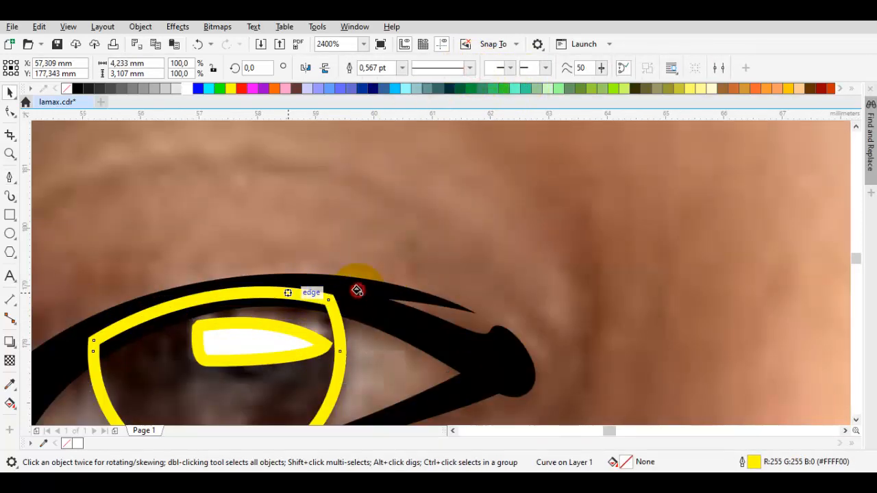
left_click(131, 374)
left_click_drag(267, 323, 418, 232)
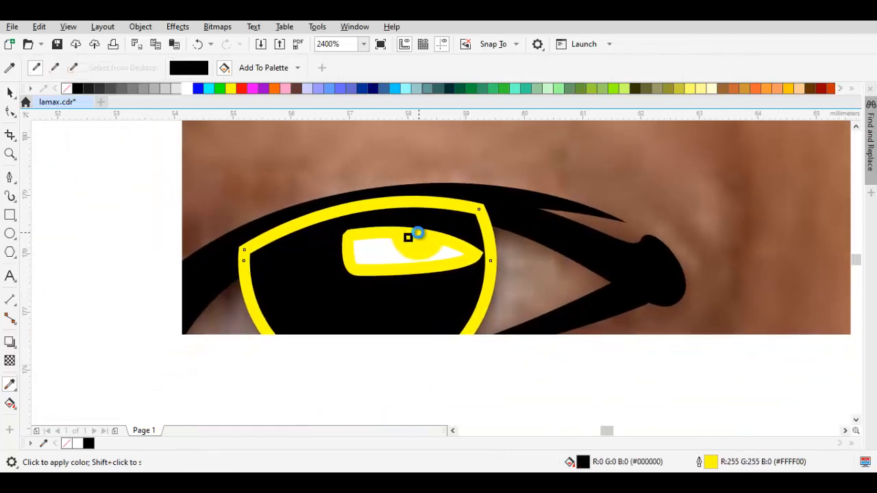
- Remove the outlines from all objects, including the iris and its white highlight
key("space")
key("ctrl+a")
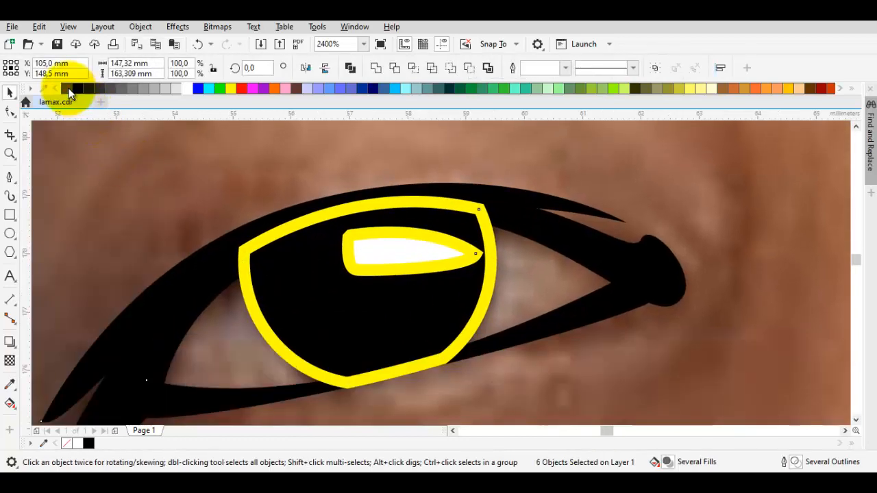
right_click(68, 88)
scroll(428, 322, "down", 1)
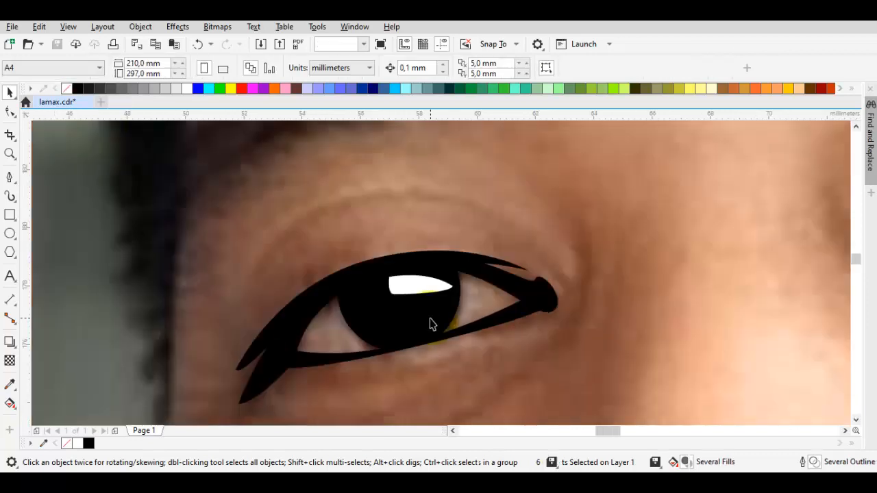
left_click(411, 281)
left_click(312, 245)
left_click(237, 297)
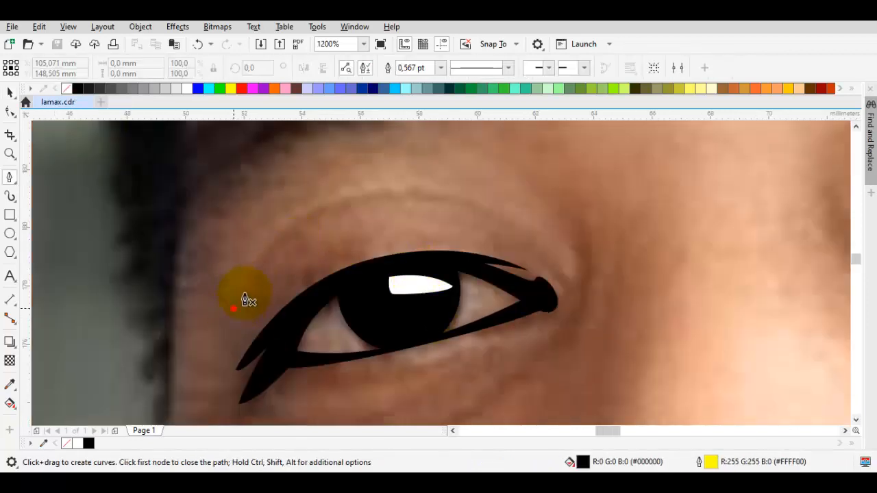
left_click_drag(305, 194, 308, 182)
left_click(457, 214)
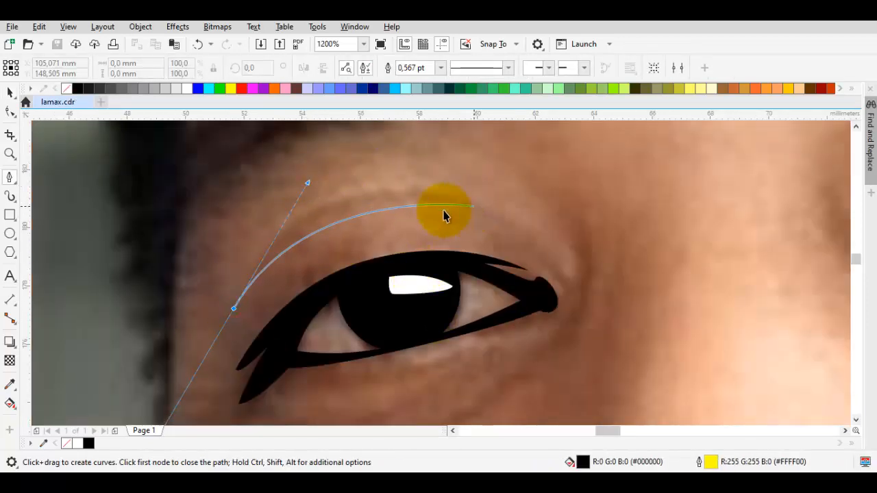
key("space")
key("space")
- Draw a closed black crescent about 1.7 by 5.2 mm beside the inner eye corner and remove its outline
left_click_drag(542, 187, 591, 245)
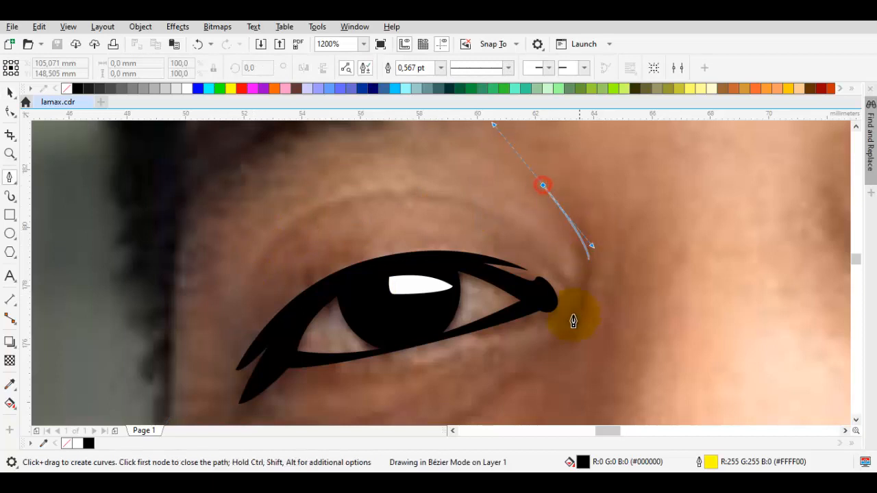
left_click(548, 198)
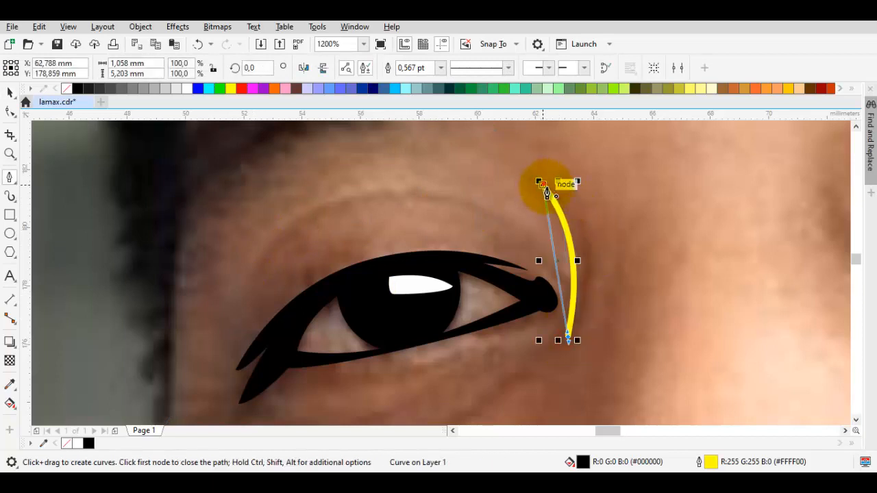
left_click_drag(543, 187, 634, 268)
left_click_drag(577, 246, 582, 250)
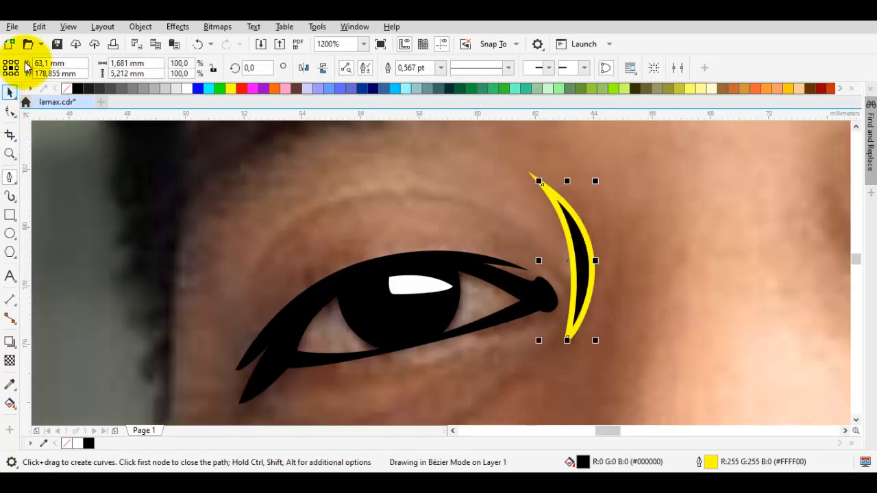
right_click(71, 89)
- Draw a thin closed black crescent about 11.1 by 4.3 mm along the upper eyelid crease and remove its outline
scroll(384, 233, "down", 2)
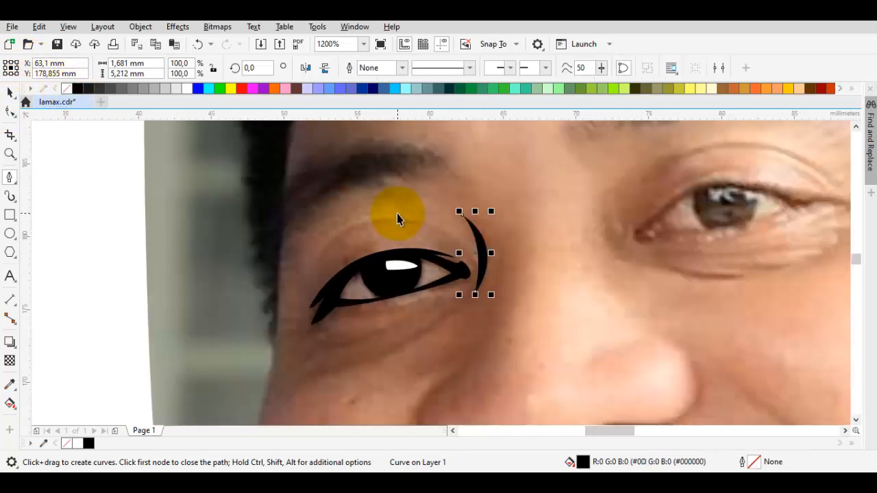
scroll(300, 333, "up", 2)
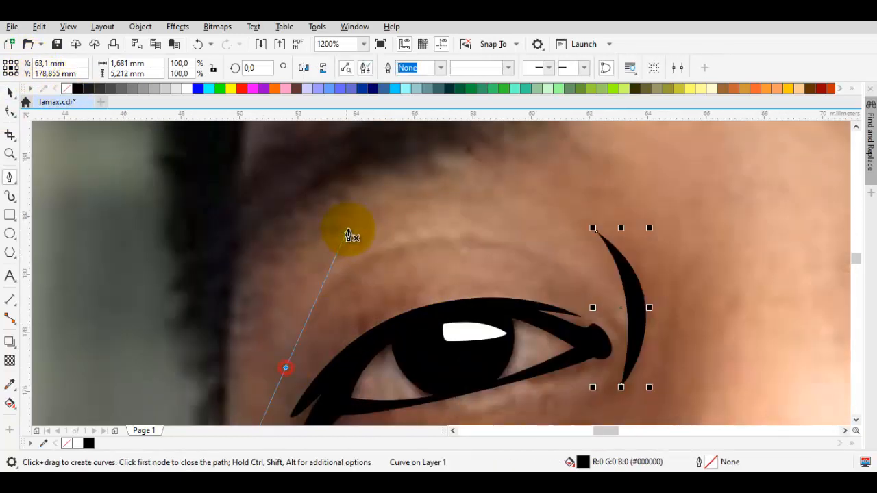
left_click_drag(348, 230, 383, 159)
left_click(608, 299)
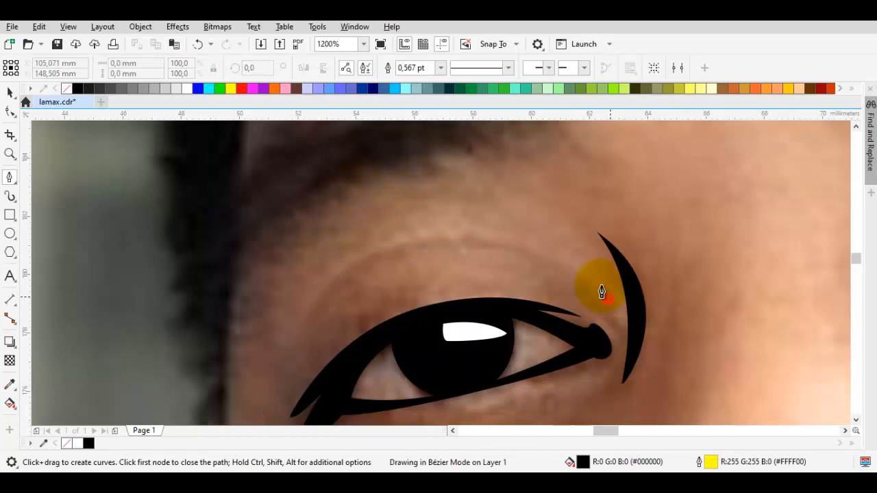
double_click(279, 371)
left_click_drag(285, 369, 361, 134)
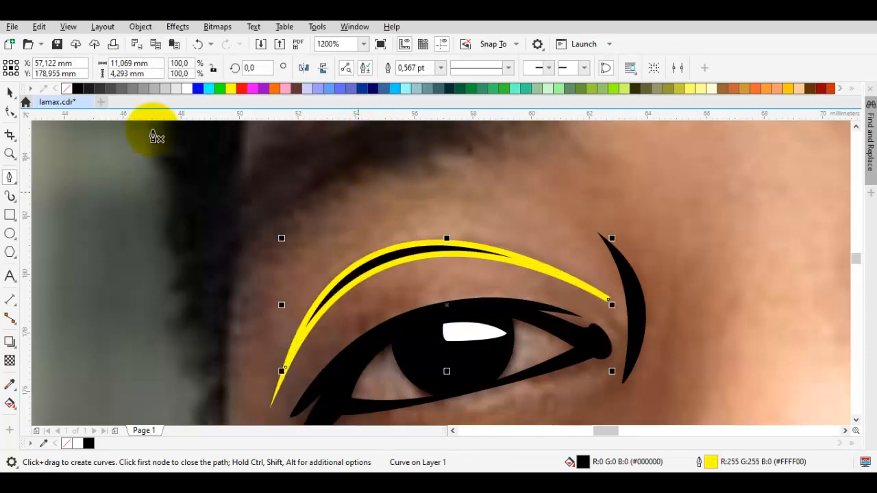
right_click(71, 89)
- Start tracing the eyebrow above this eye with a jagged, two-spiked inner end about 1.6 by 2.4 mm
scroll(402, 251, "down", 4)
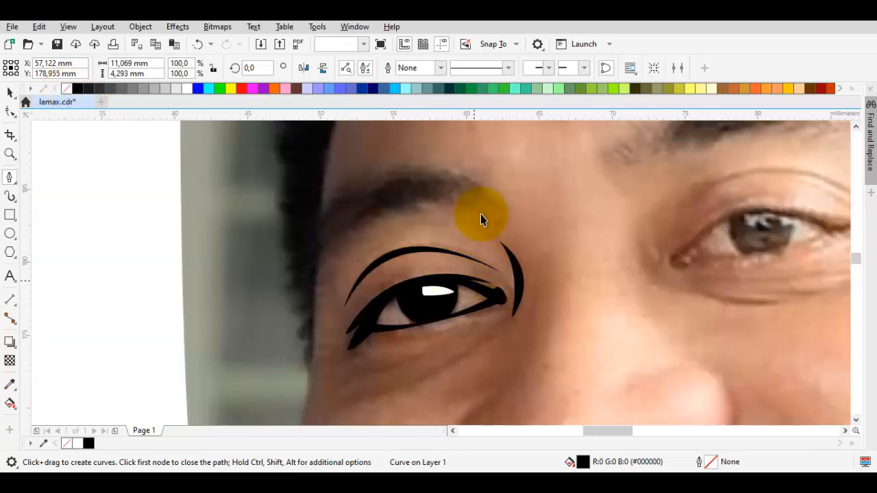
scroll(450, 235, "up", 3)
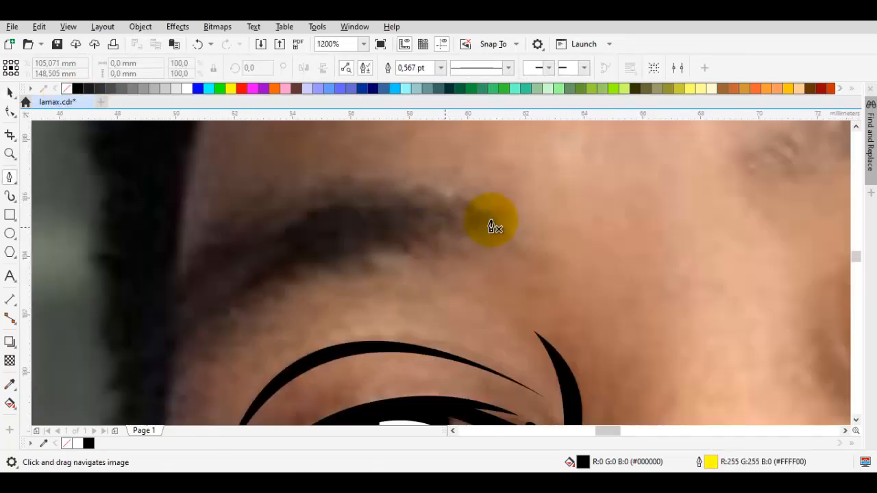
left_click_drag(501, 262, 524, 240)
scroll(481, 192, "up", 1)
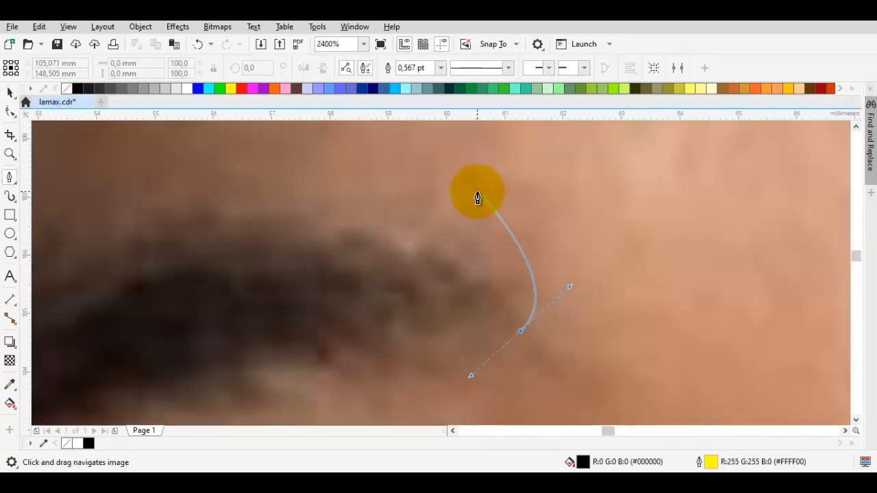
left_click(477, 192)
left_click(494, 252)
left_click(441, 212)
left_click(499, 279)
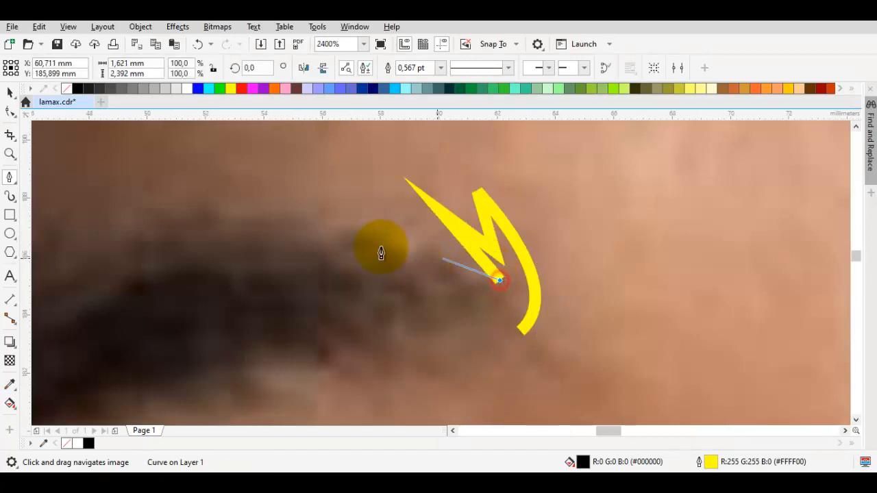
- Trace the eyebrow's remaining edges into a closed shape about 11.9 by 7.9 mm, filled black without an outline
scroll(334, 237, "down", 1)
scroll(417, 172, "down", 1)
scroll(385, 200, "up", 1)
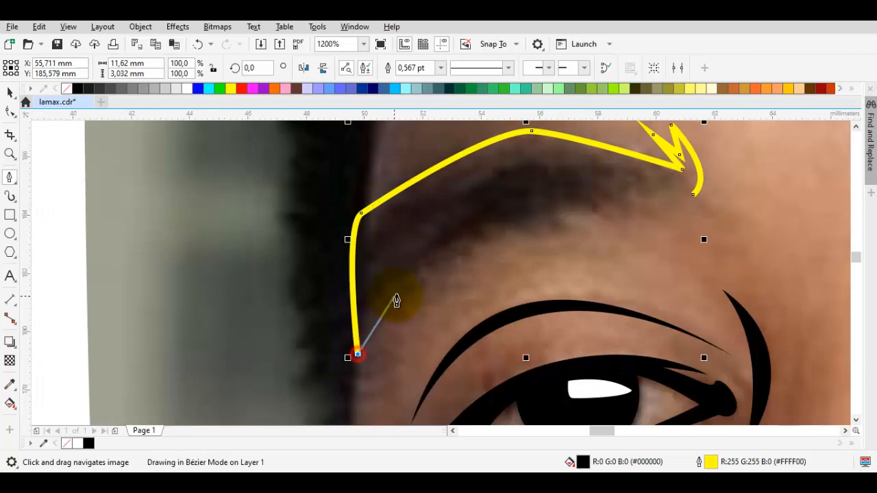
scroll(666, 198, "up", 1)
scroll(658, 204, "down", 1)
scroll(596, 175, "up", 1)
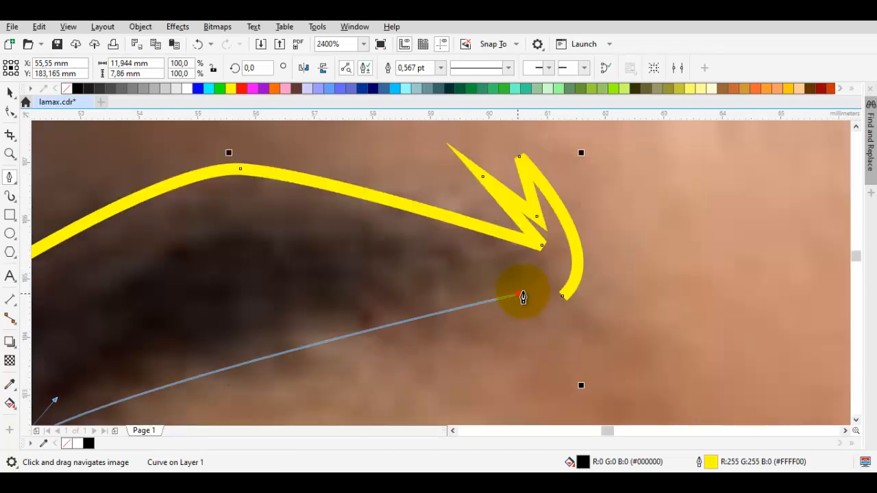
left_click_drag(517, 293, 530, 289)
left_click(411, 237)
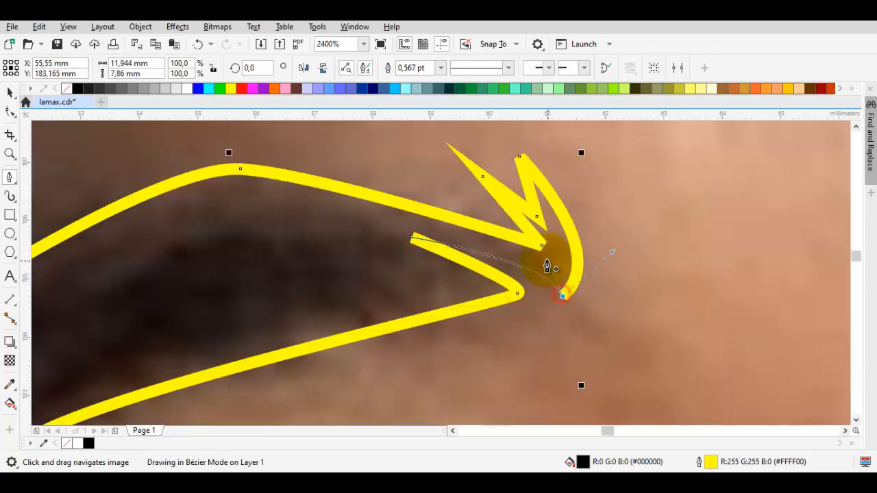
left_click(78, 89)
right_click(68, 89)
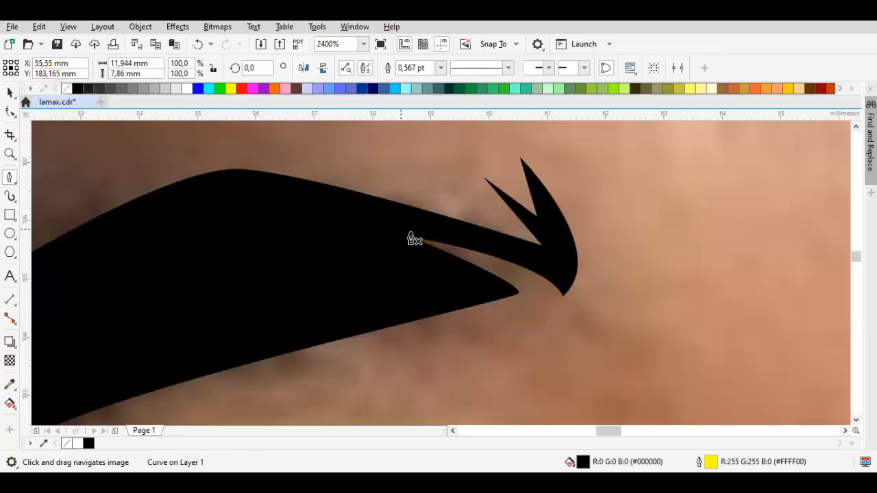
- Delete the portrait photo to inspect the traced shapes alone, and undo the deletion
scroll(412, 238, "down", 2)
key("space")
left_click(556, 241)
left_click_drag(557, 240, 488, 243)
scroll(487, 243, "down", 1)
left_click(485, 244)
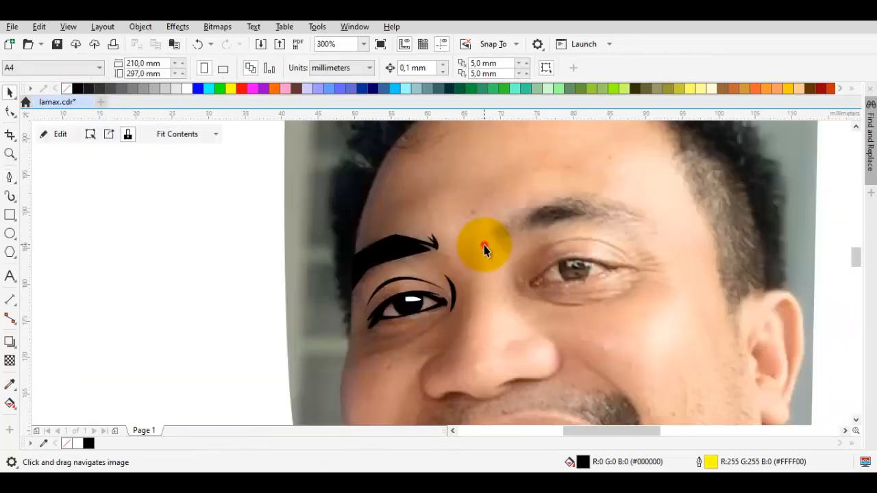
scroll(485, 244, "down", 1)
key("Delete")
scroll(459, 276, "up", 2)
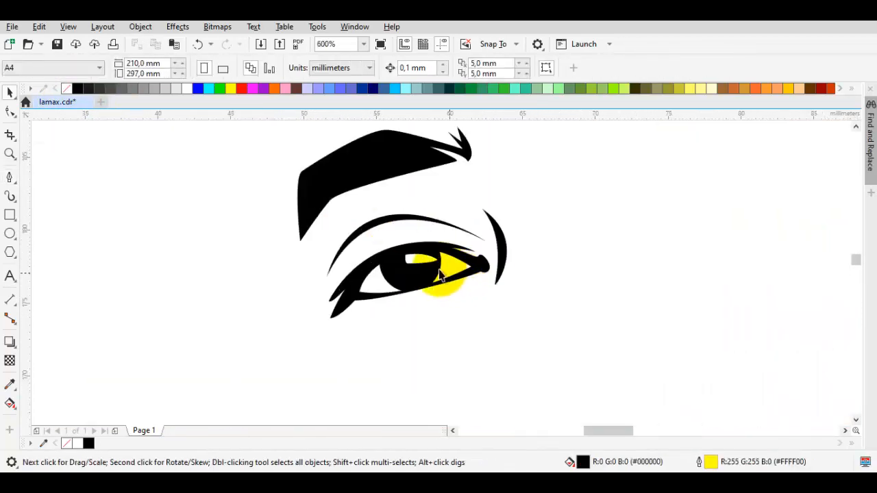
key("ctrl+z")
- Scale the iris's white highlight down proportionally to about 2 by 0.59 mm
scroll(426, 267, "up", 2)
left_click(377, 237)
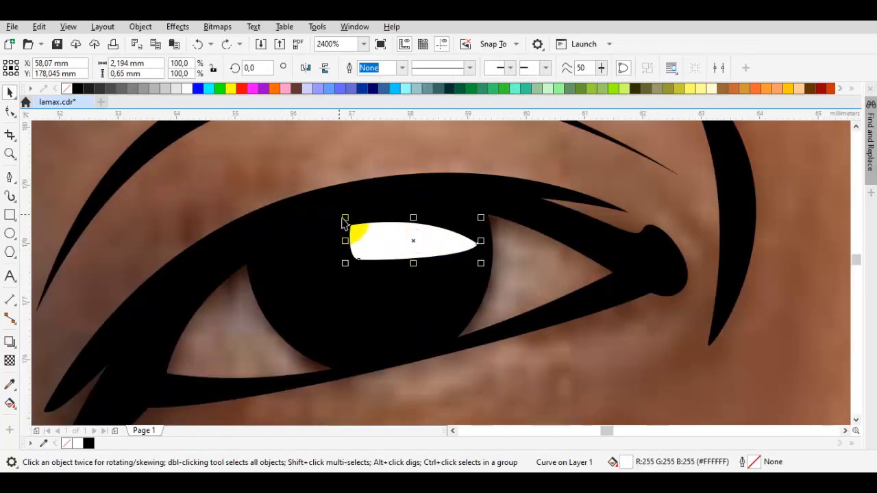
scroll(587, 268, "up", 1)
- Draw a closed shape about 0.83 by 1.06 mm over the inner eye corner, filled red without an outline
key("p")
left_click_drag(561, 336, 596, 311)
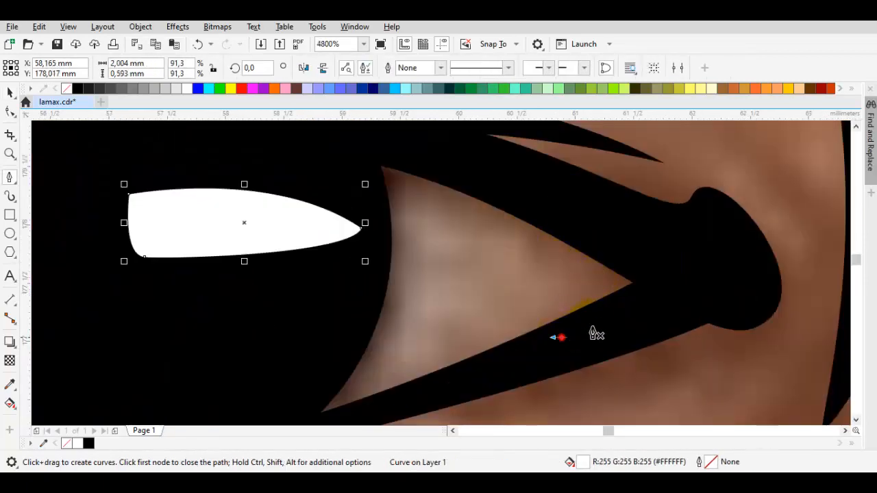
left_click(575, 215)
left_click(567, 341)
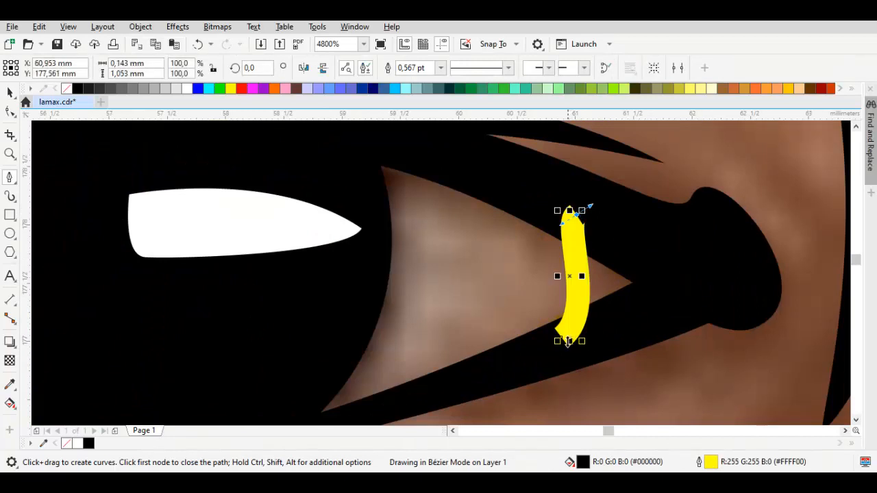
left_click_drag(561, 336, 756, 302)
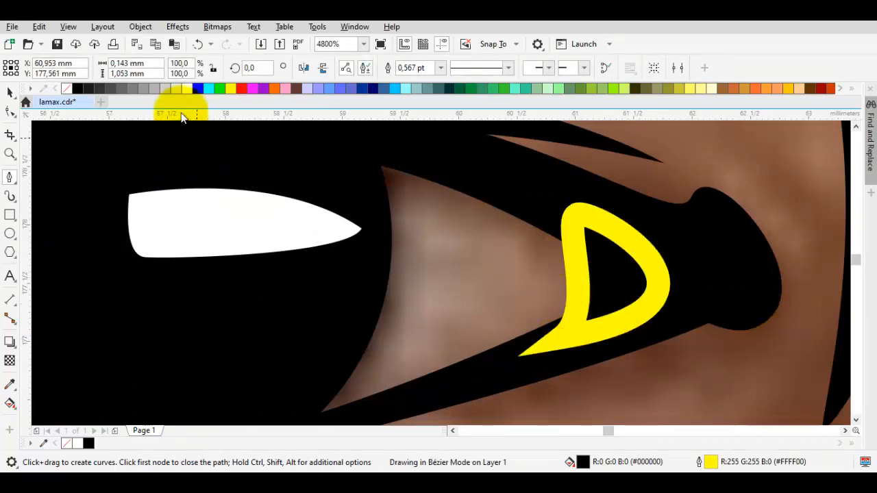
left_click(240, 87)
right_click(66, 89)
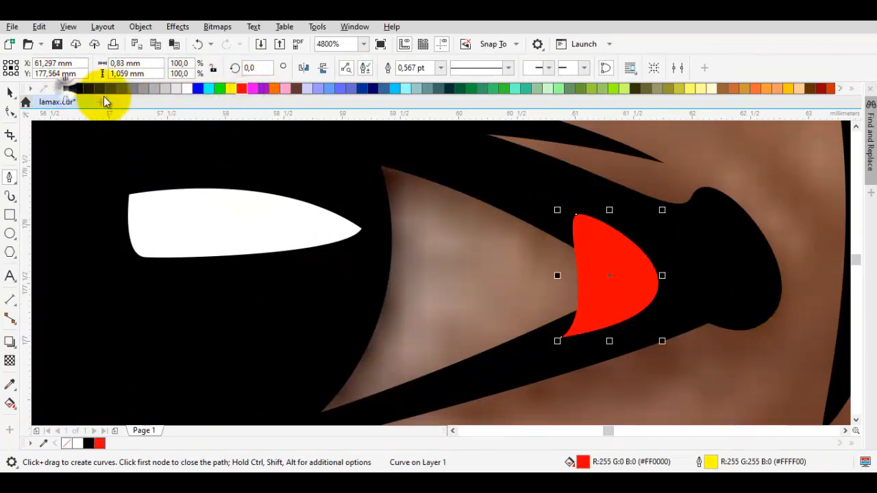
- Reorder the red corner shape to sit directly in front of the photo
right_click(615, 264)
mouse_move(644, 198)
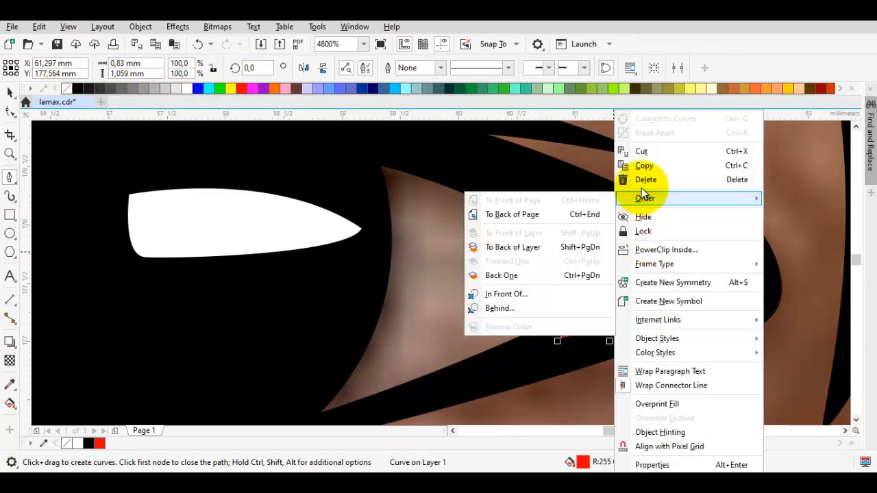
left_click(511, 293)
left_click(462, 278)
- Draw a closed shape about 6.9 by 2.4 mm across the iris that covers both visible parts of the eye white
scroll(461, 278, "down", 2)
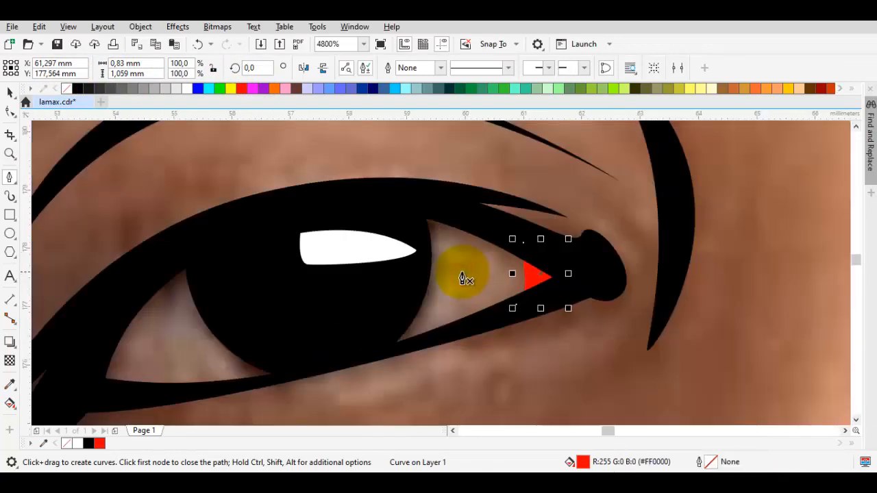
left_click_drag(441, 263, 507, 164)
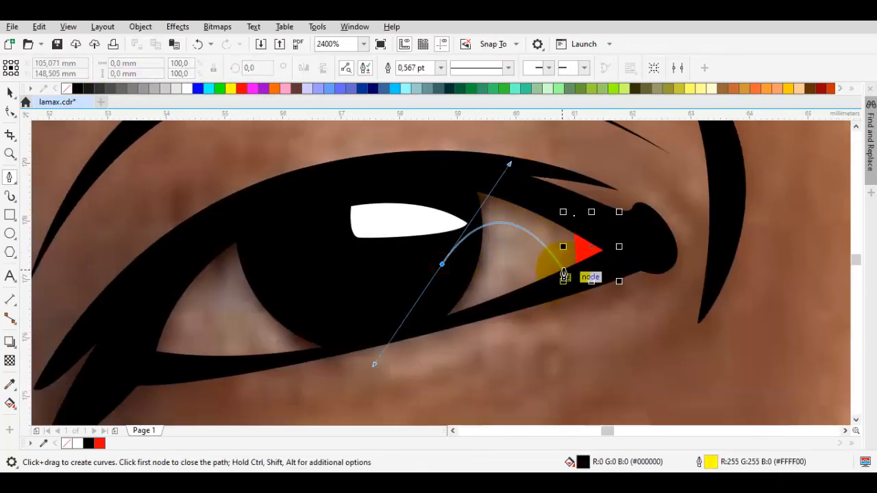
left_click_drag(551, 306, 552, 304)
left_click_drag(370, 306, 309, 343)
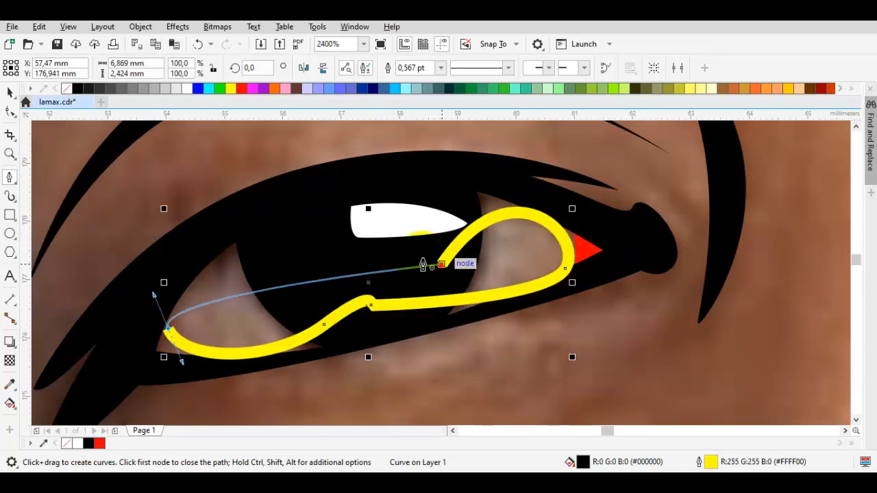
left_click_drag(439, 263, 211, 111)
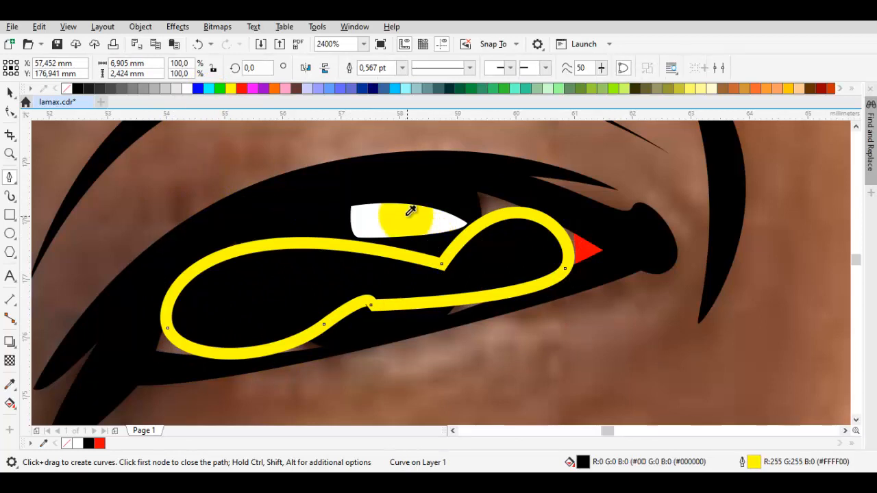
- Sample white from the iris highlight and apply it as the fill of the eye-white shape
key("i")
left_click(404, 213)
left_click(292, 281)
key("space")
- Reorder the white eye shape to sit directly in front of the photo
right_click(292, 281)
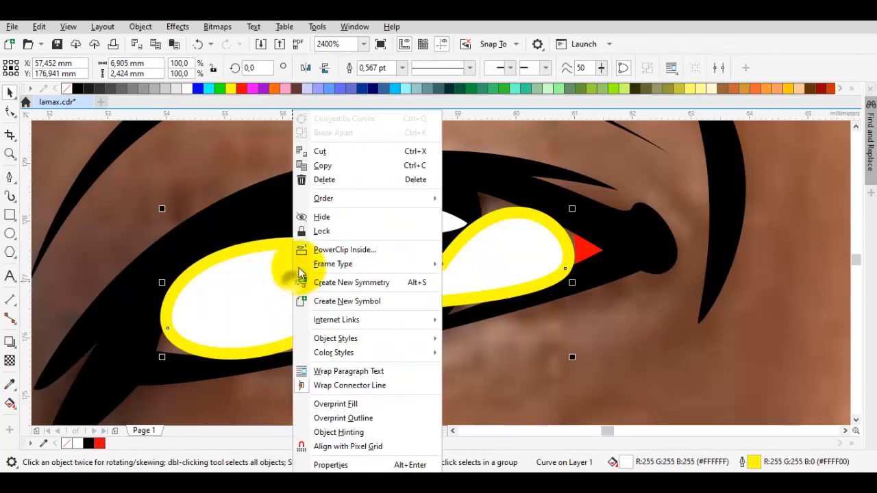
mouse_move(420, 200)
left_click(467, 293)
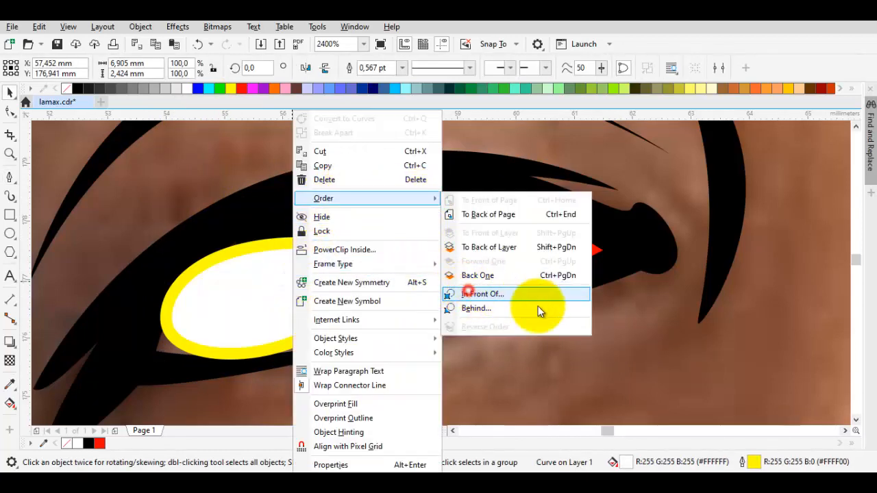
left_click(663, 334)
- Draw a larger closed shape about 8 by 3.4 mm under the lid lines, covering the whole eye opening including the red corner
key("space")
scroll(585, 272, "up", 1)
left_click_drag(597, 280, 662, 261)
left_click(637, 205)
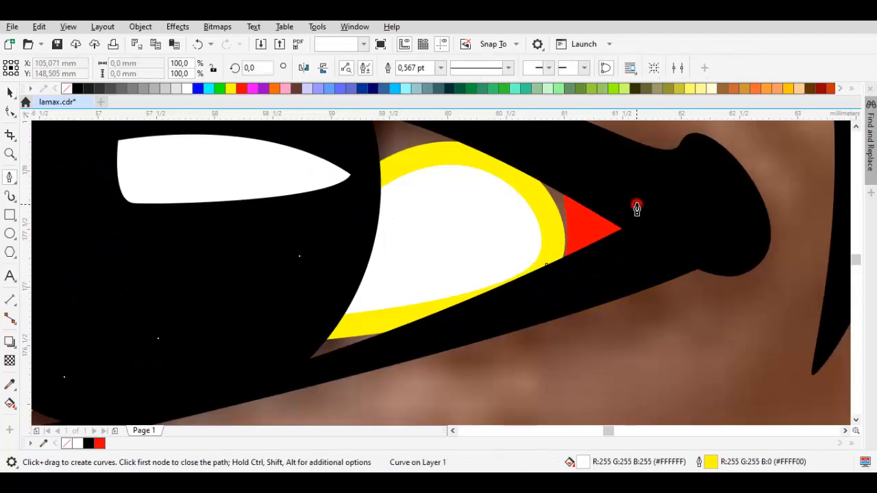
scroll(637, 206, "down", 1)
left_click_drag(547, 177, 644, 218)
left_click_drag(493, 198, 426, 267)
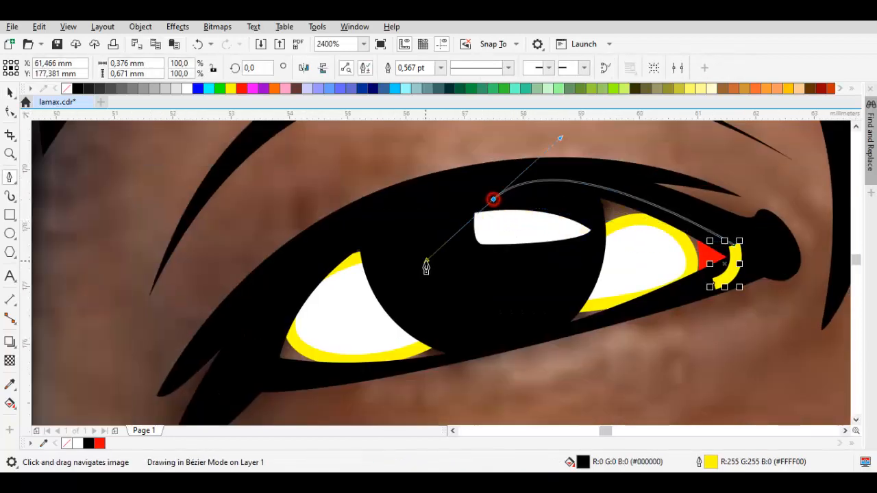
left_click_drag(338, 239, 270, 282)
scroll(273, 385, "up", 1)
left_click_drag(261, 367, 288, 371)
scroll(286, 371, "down", 1)
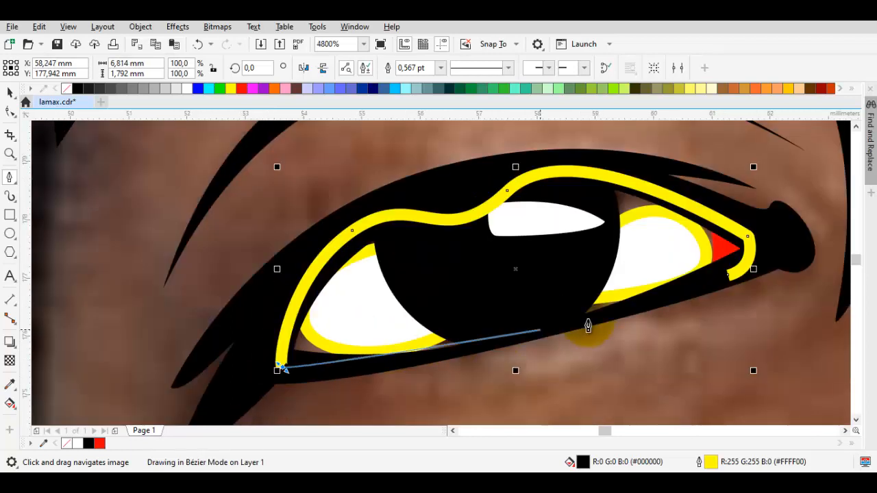
left_click_drag(717, 287, 457, 361)
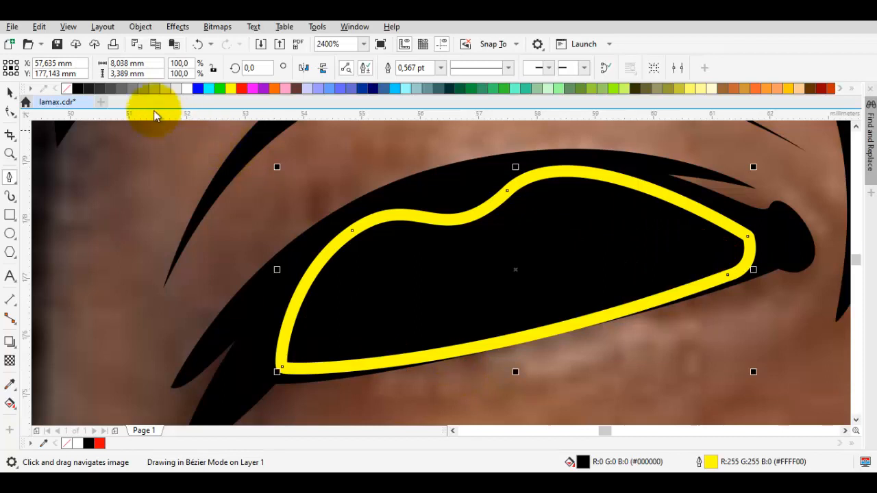
- Fill the larger eye-opening shape with grey (#999999) and reorder it to sit directly in front of the photo
left_click(141, 88)
right_click(390, 250)
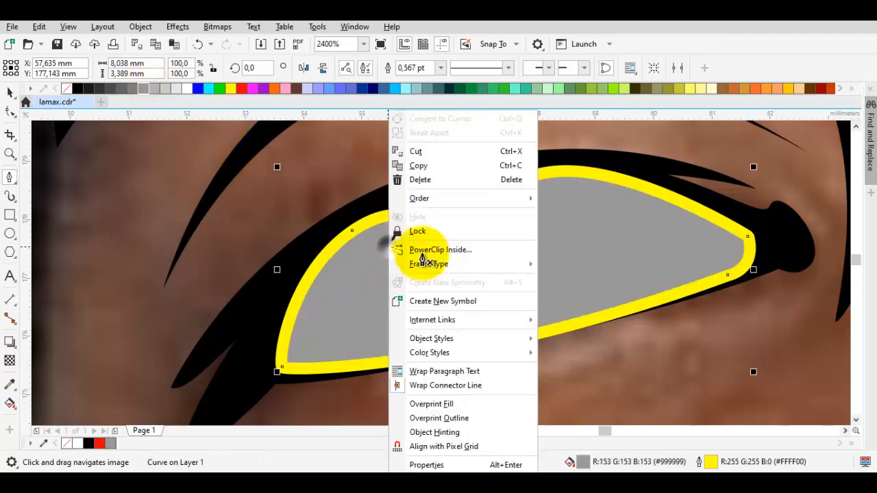
mouse_move(470, 198)
left_click(583, 291)
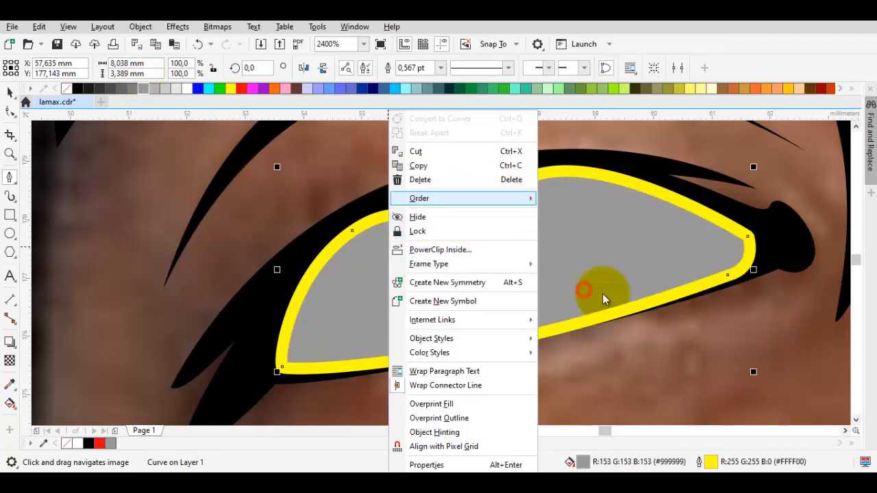
left_click(734, 344)
- Remove the yellow outline from the white eye shape
key("space")
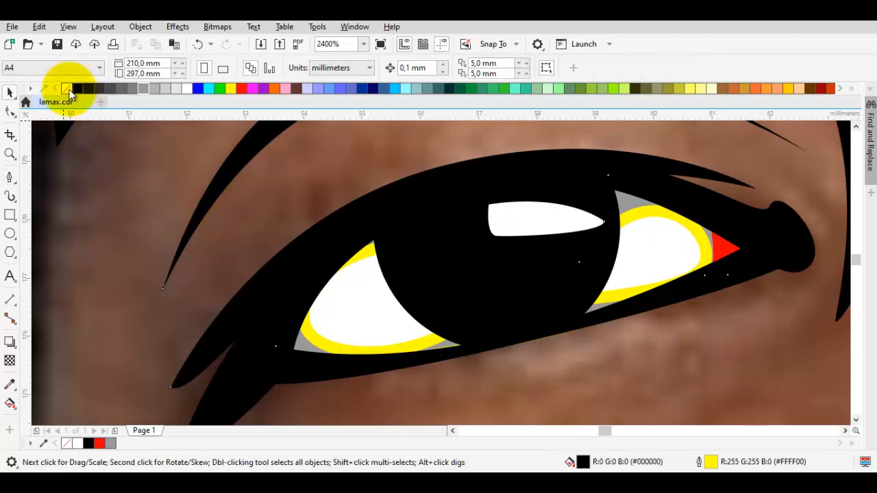
scroll(211, 218, "down", 10)
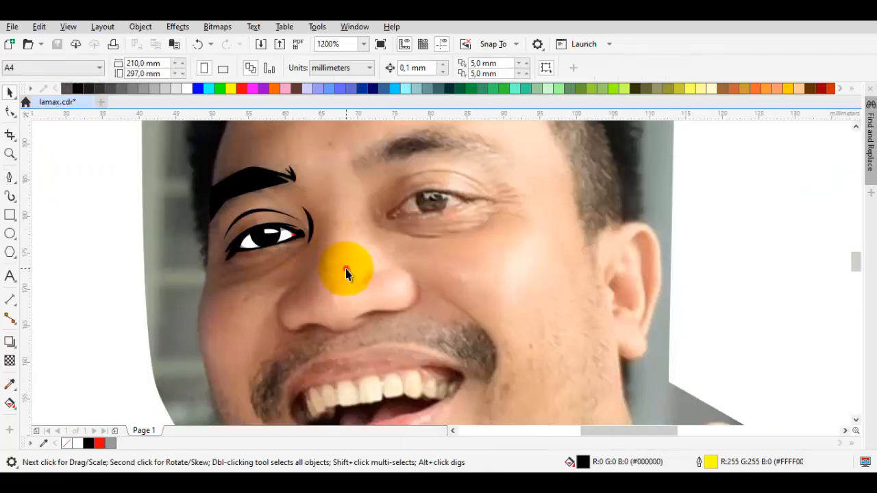
- Delete the portrait photo from behind the traced shapes, and undo the deletion
left_click(345, 269)
scroll(345, 269, "down", 1)
key("Delete")
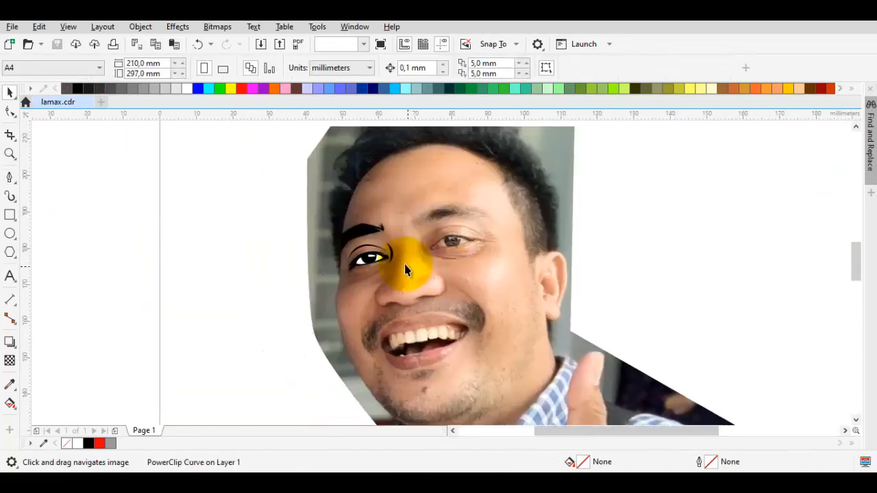
scroll(399, 257, "up", 1)
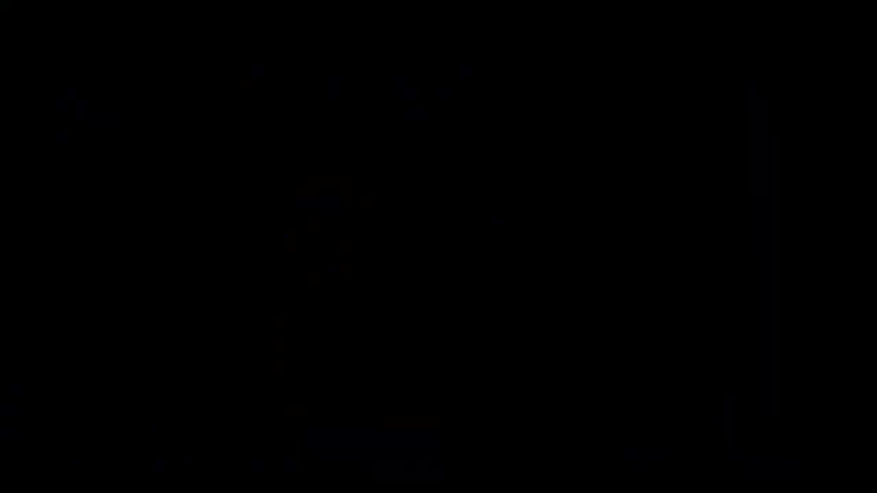
key("ctrl+z")
key("Escape")
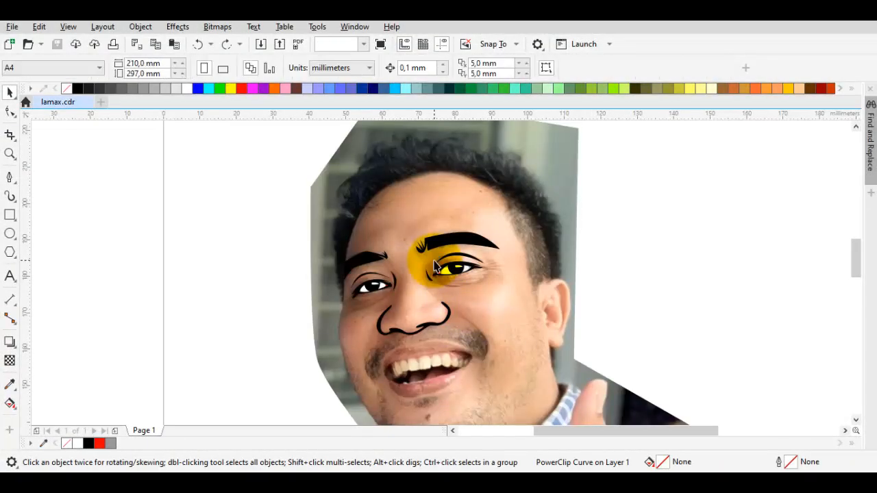
- Start a Pen curve at the temple away from the visible ear and trace the hairline up past the eyebrow to the forehead
key("space")
scroll(376, 338, "up", 2)
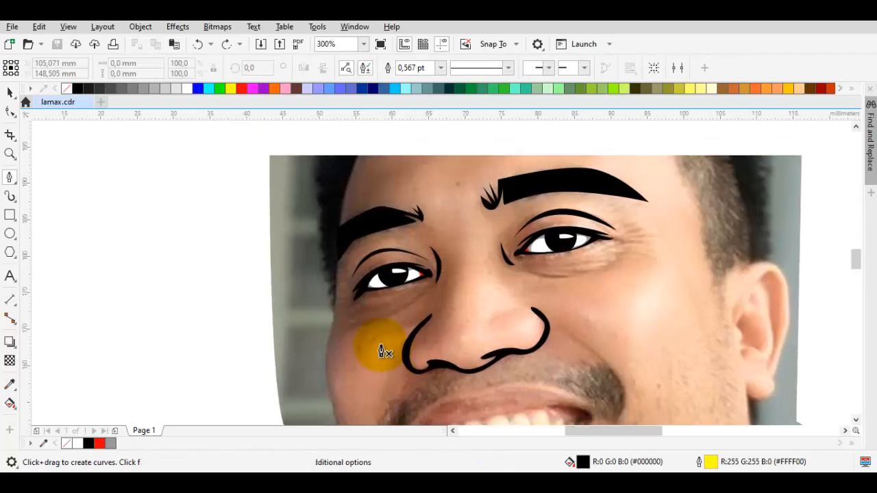
key("space")
scroll(328, 295, "up", 1)
key("space")
scroll(366, 388, "up", 2)
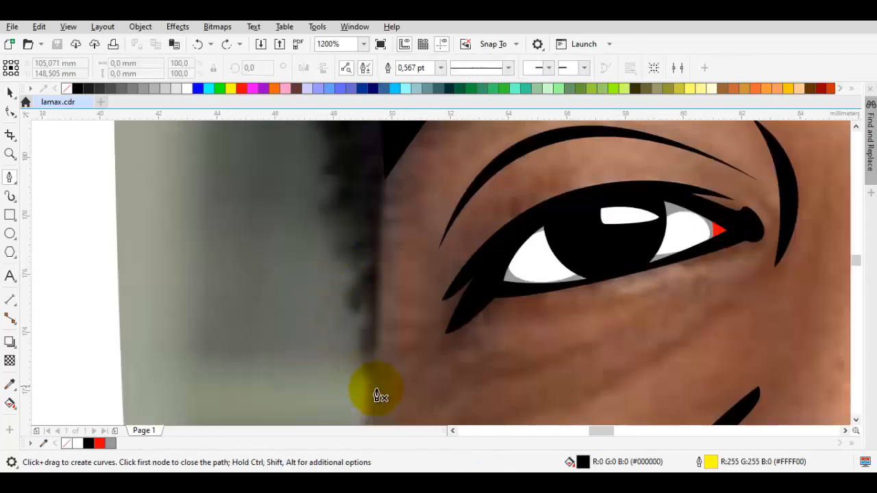
scroll(388, 242, "down", 1)
left_click_drag(390, 143, 338, 299)
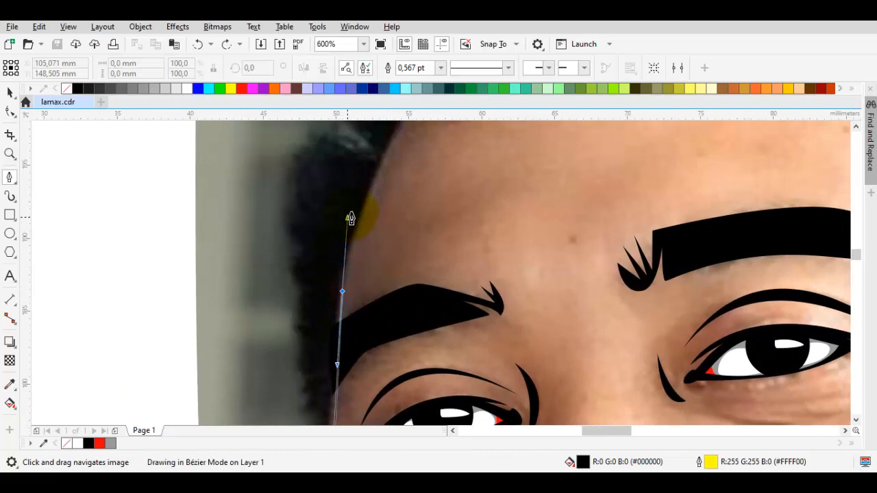
left_click_drag(348, 217, 349, 212)
scroll(404, 147, "down", 1)
left_click_drag(414, 141, 314, 303)
scroll(316, 301, "up", 1)
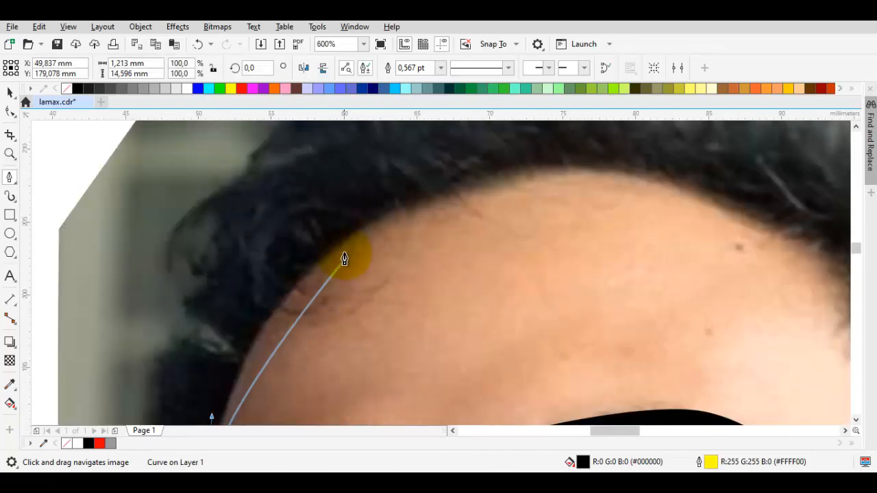
left_click_drag(409, 200, 456, 165)
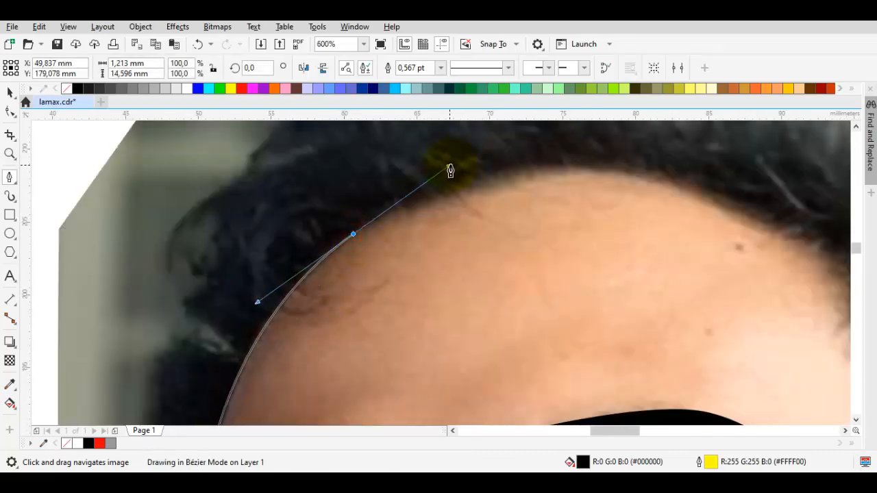
- Extend the curve over the top of the forehead along the hairline, with a small jagged notch near the middle
scroll(567, 183, "up", 1)
left_click_drag(526, 152, 565, 182)
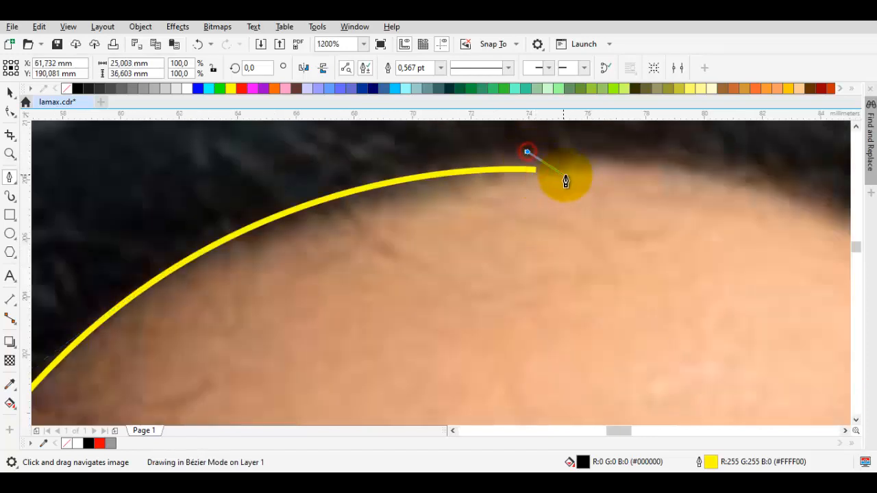
left_click(550, 149)
scroll(572, 168, "down", 1)
left_click_drag(754, 198, 656, 252)
- Continue the hairline down to the temple on the ear side and add a row of jagged hair tips at the corner
scroll(503, 186, "up", 1)
left_click(692, 257)
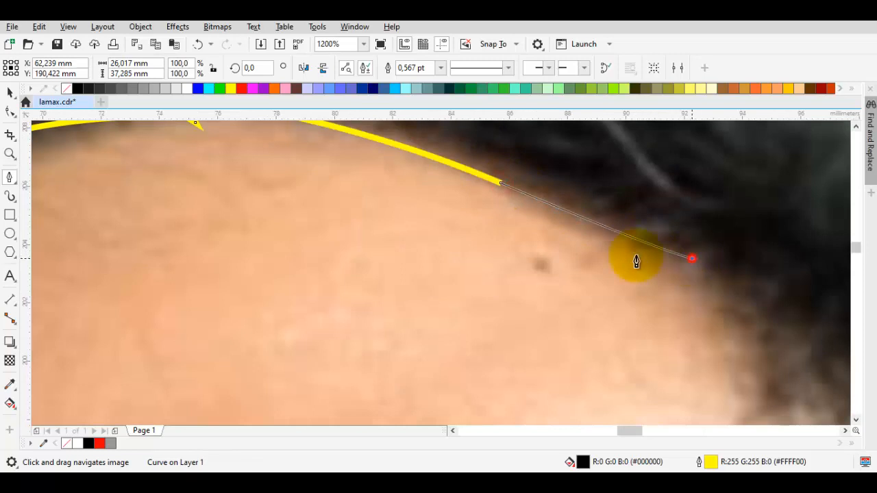
left_click(621, 253)
left_click(663, 274)
left_click_drag(767, 296, 462, 171)
left_click(447, 183)
left_click(446, 206)
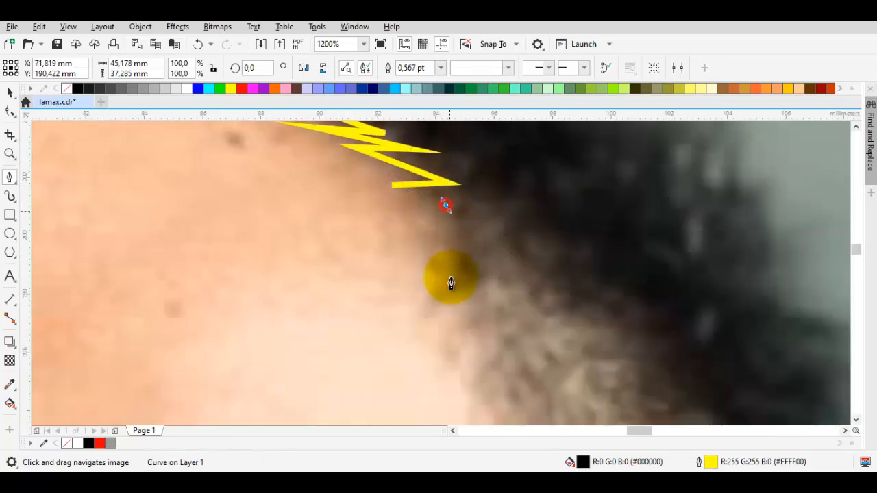
- Trace the hair outline down the face side of the sideburn to cheek level beside the ear
scroll(472, 344, "down", 1)
left_click_drag(472, 344, 395, 198)
left_click_drag(403, 253, 438, 303)
left_click_drag(452, 402, 444, 180)
scroll(477, 279, "down", 1)
scroll(444, 226, "up", 2)
left_click(444, 226)
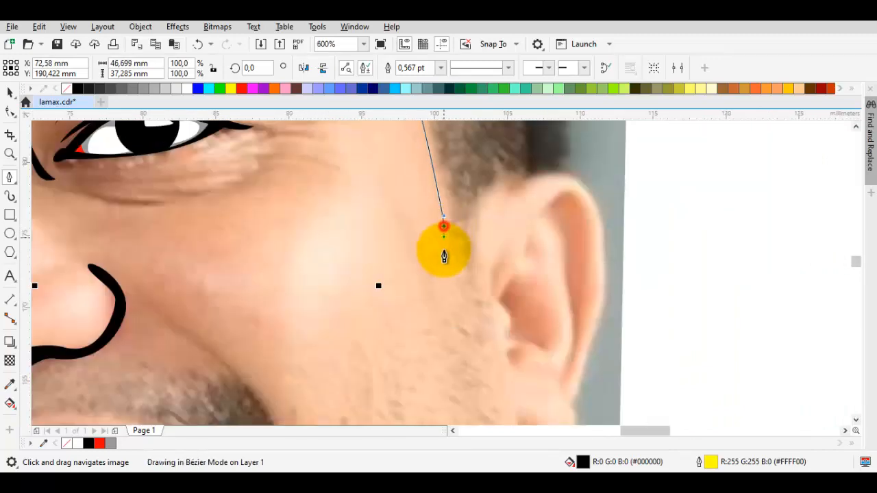
- Curve the outline in toward the ear opening and add jagged tips at the lower end of the sideburn
scroll(482, 301, "up", 2)
left_click(479, 296)
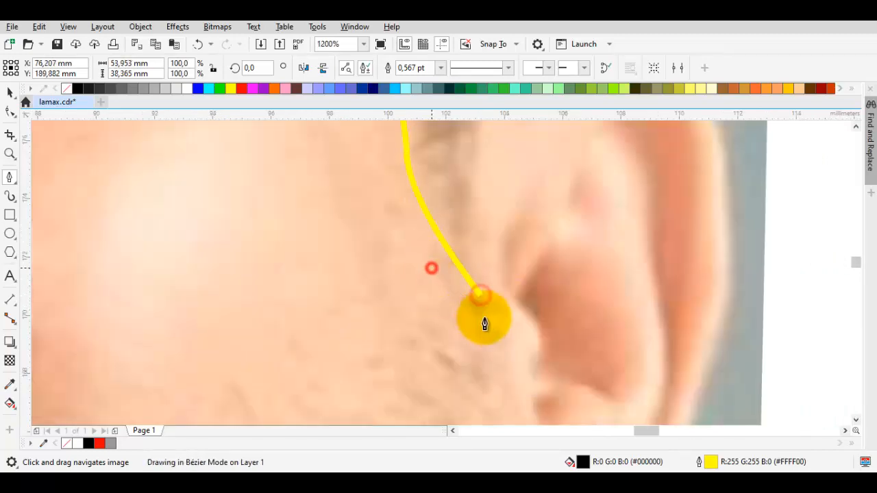
left_click_drag(492, 327, 421, 290)
left_click(509, 350)
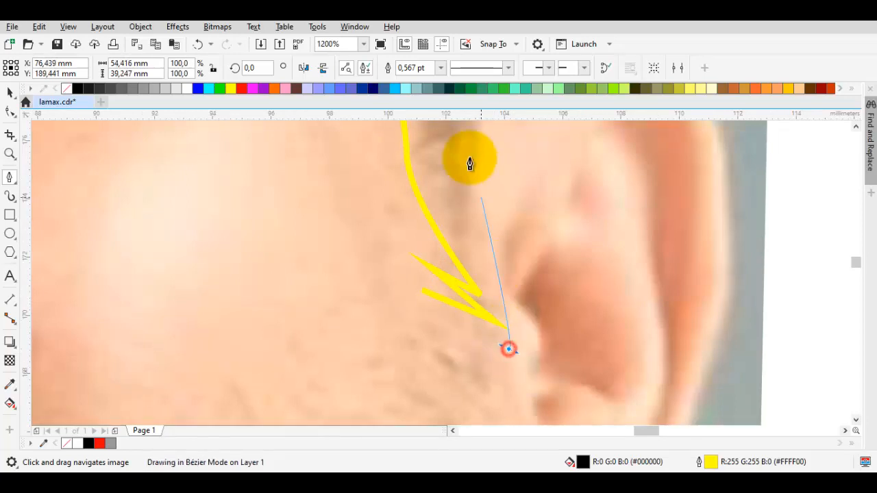
- Bring the outline back up along the front edge of the ear to the hair above it
left_click_drag(470, 157, 477, 298)
left_click(480, 325)
left_click_drag(537, 194, 513, 258)
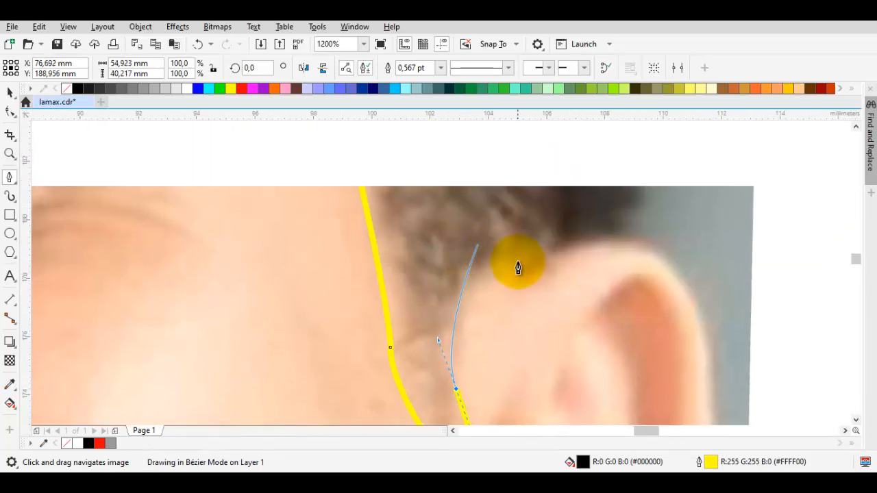
left_click(498, 284)
scroll(514, 274, "up", 2)
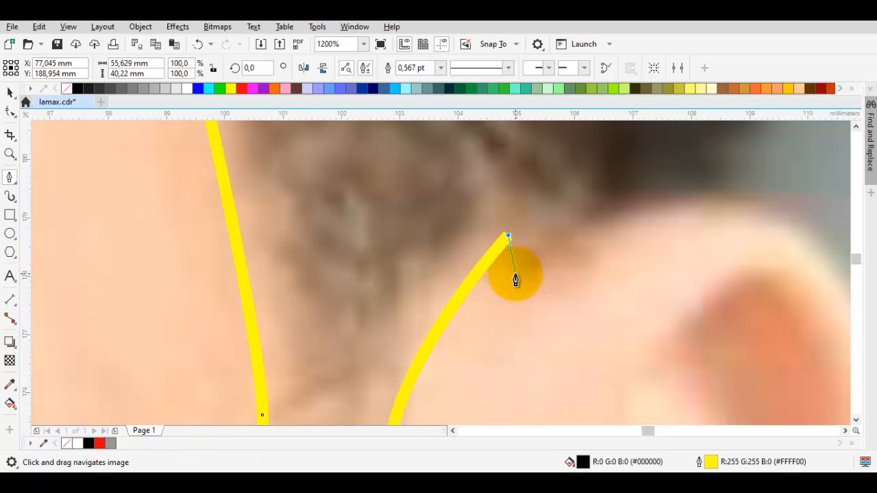
left_click(494, 224)
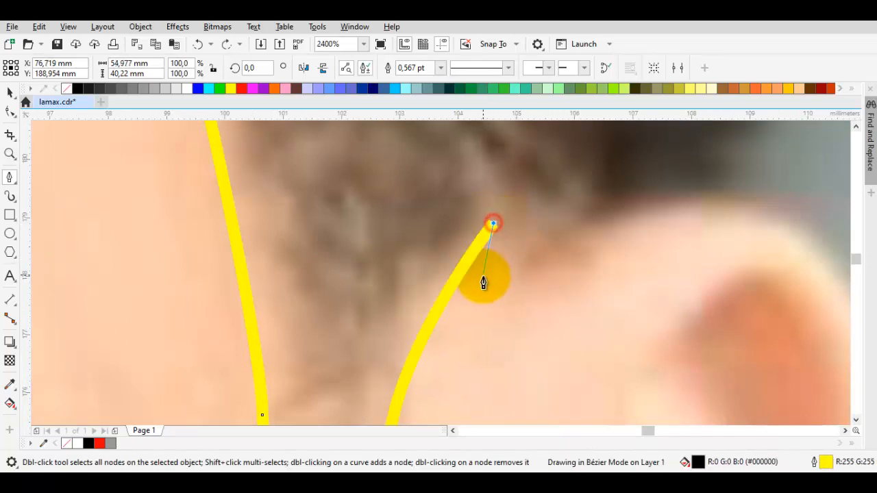
- Add jagged tips above the front of the ear and follow the ear's upper edge to the back of the hair
left_click_drag(483, 277, 539, 231)
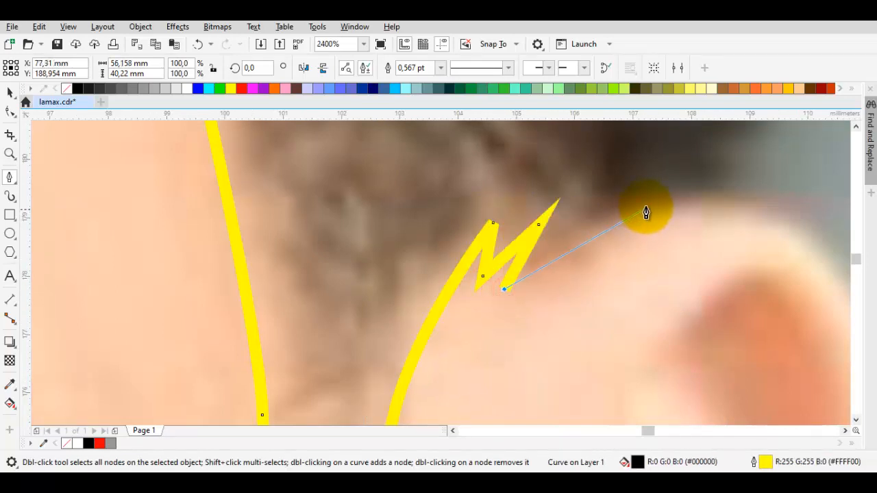
left_click_drag(647, 207, 753, 192)
left_click(546, 309)
scroll(506, 300, "down", 1)
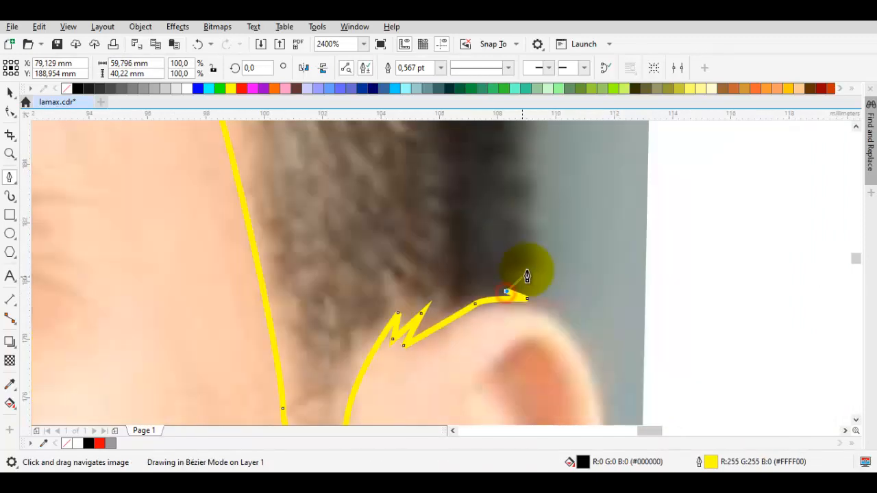
- Trace the outer edge of the hair upward from behind the ear
left_click(528, 257)
scroll(501, 344, "up", 3)
scroll(491, 299, "down", 1)
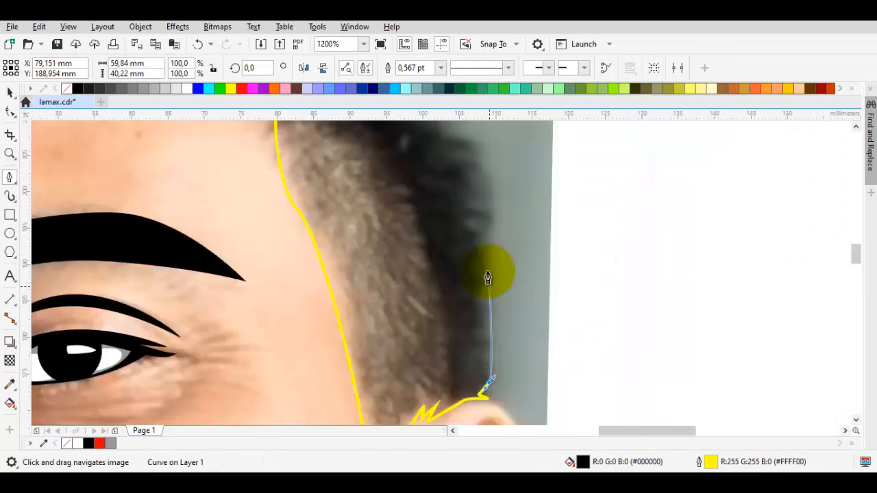
scroll(479, 247, "down", 1)
left_click(472, 279)
scroll(437, 259, "up", 2)
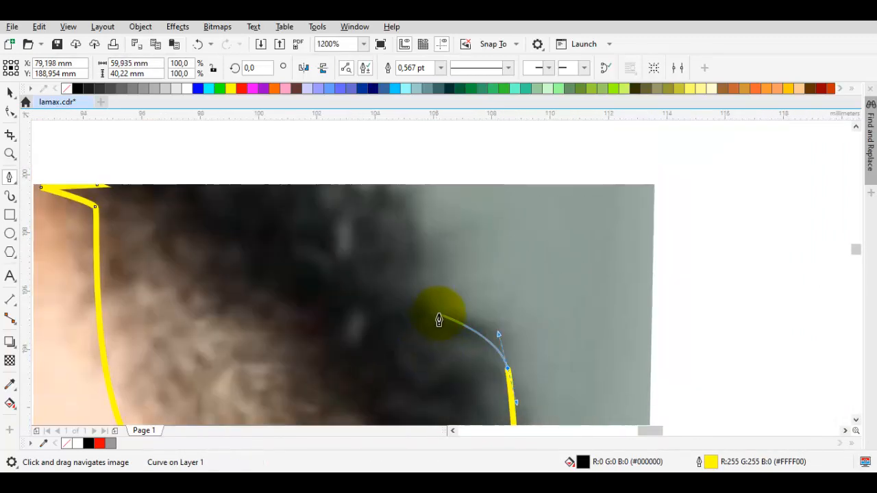
- Add jagged hair tips on the outer hair edge above the ear
left_click(436, 310)
left_click_drag(502, 313, 436, 289)
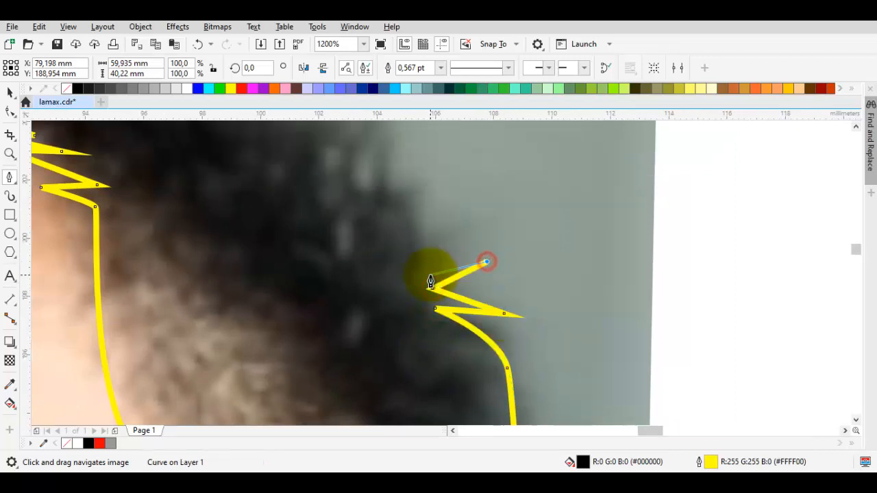
scroll(431, 273, "down", 3)
scroll(406, 212, "up", 1)
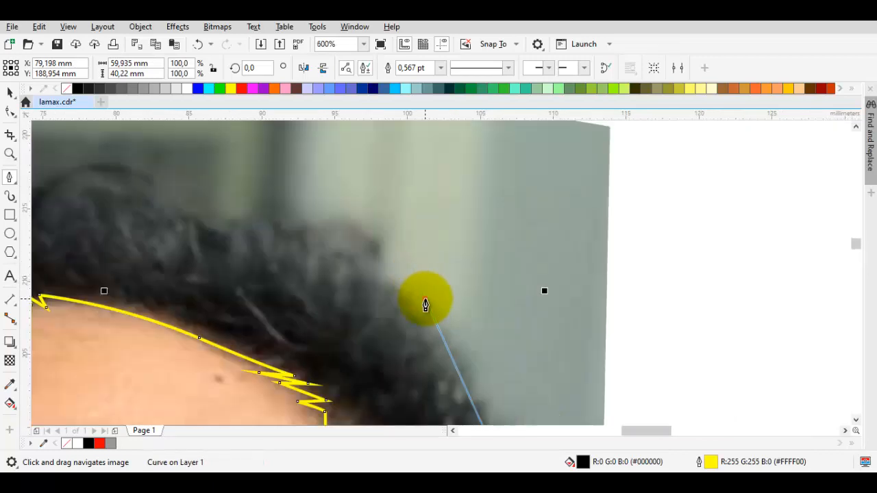
- Continue the outer hair outline over the upper corner of the head and add pointed tips along the top
left_click(425, 305)
scroll(319, 228, "up", 2)
left_click(319, 229)
left_click(371, 294)
left_click(237, 209)
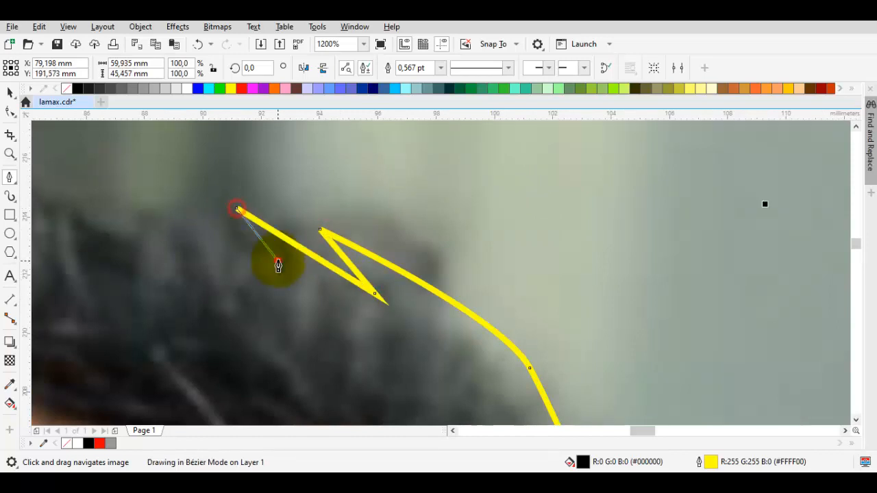
left_click(278, 265)
- Extend the outline across the crown with two long overlapping wave-shaped locks
scroll(164, 227, "down", 2)
scroll(523, 295, "up", 2)
left_click_drag(495, 289, 463, 277)
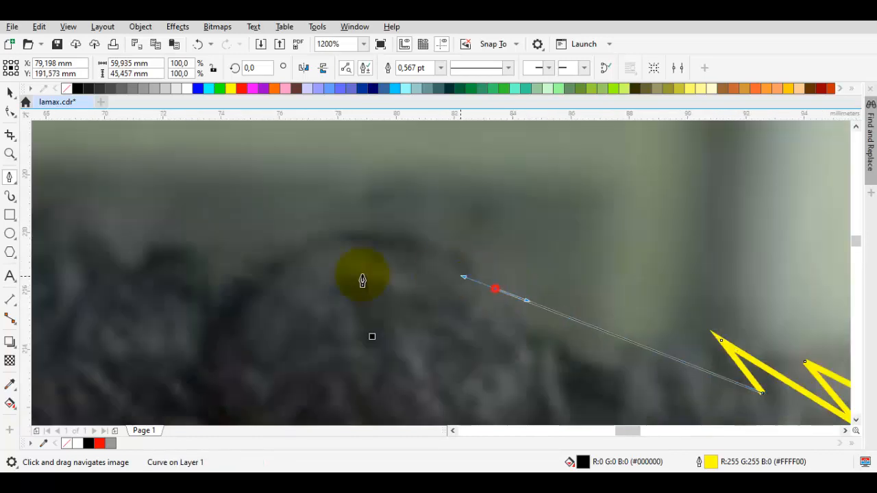
left_click_drag(362, 281, 306, 256)
left_click_drag(486, 257, 294, 211)
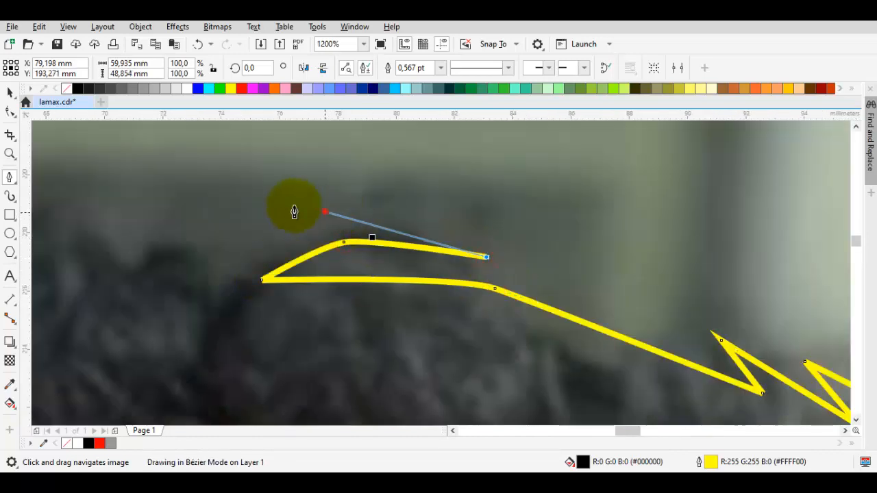
left_click_drag(183, 268, 436, 263)
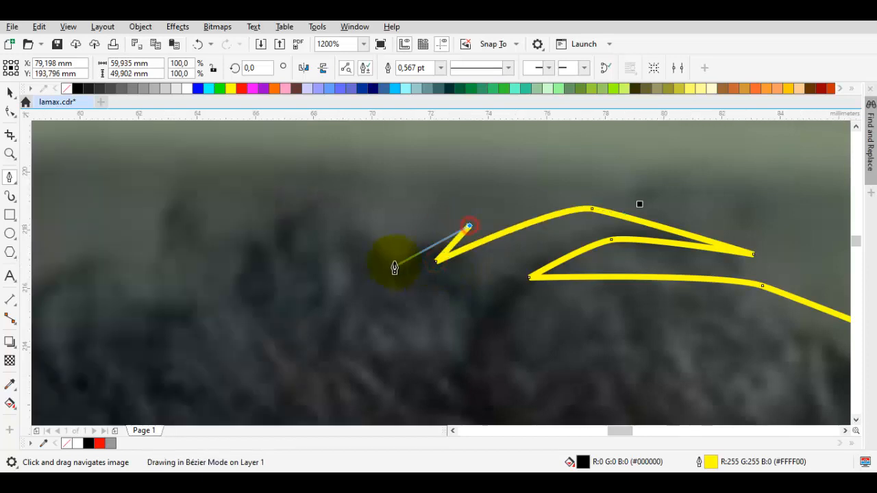
- Continue the hair outline across the crown with narrow pointed tips, heading toward the far side of the head
scroll(370, 257, "down", 1)
left_click_drag(369, 258, 657, 200)
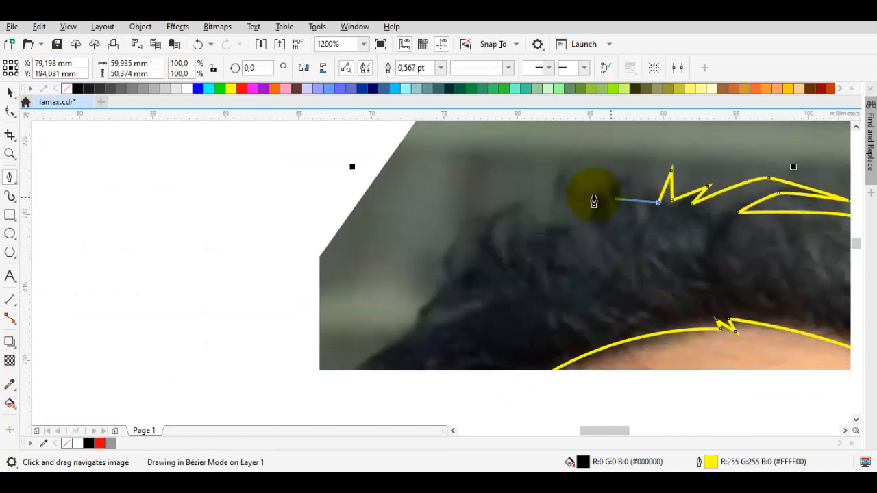
scroll(583, 188, "up", 1)
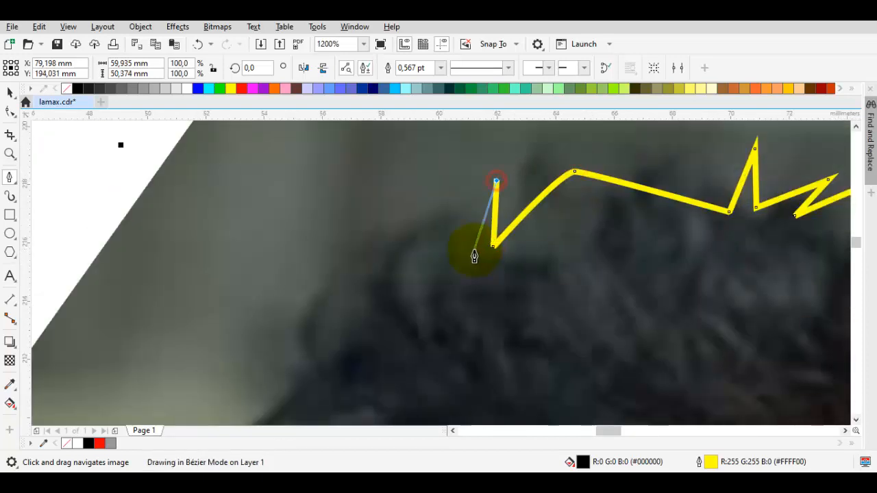
left_click_drag(325, 274, 393, 212)
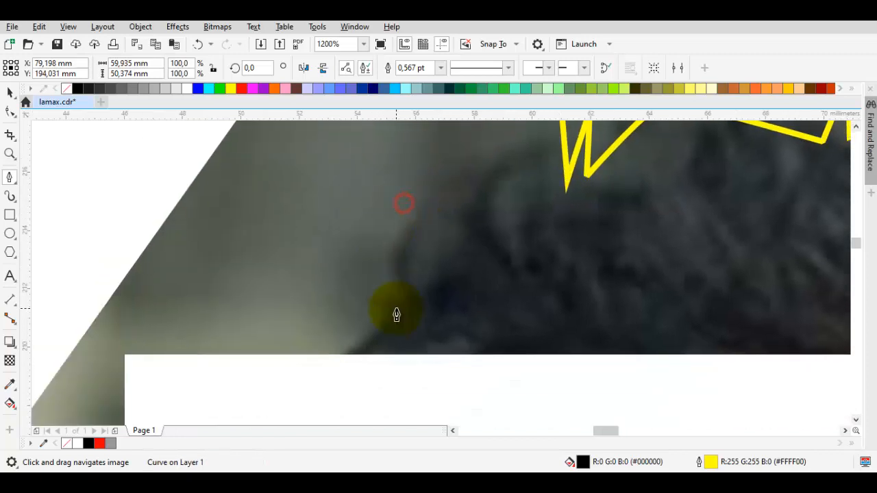
- Curve the outer hair outline down over the upper corner of the head, adding jagged tips below the bend
left_click(396, 309)
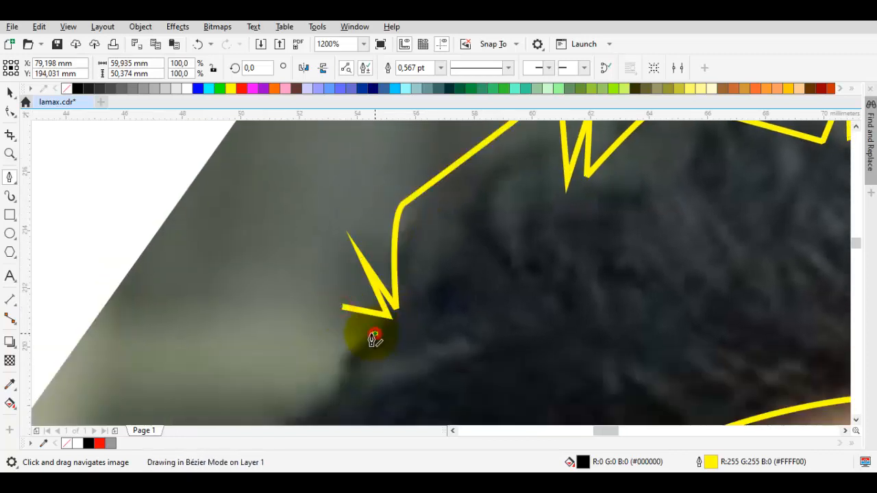
scroll(374, 337, "down", 3)
scroll(432, 226, "up", 2)
left_click_drag(393, 266, 384, 276)
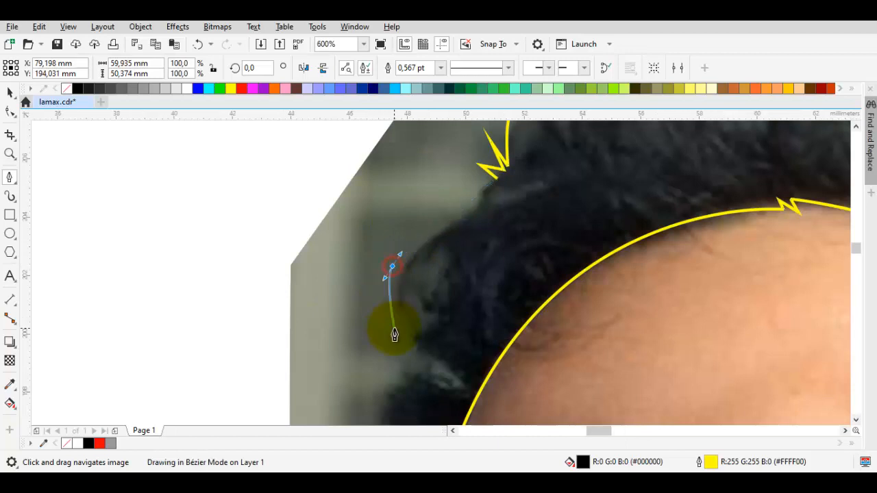
- Shape a long curved lock above the temple, with a narrow pointed notch cut back into the hair
scroll(395, 329, "up", 2)
left_click(391, 326)
left_click_drag(432, 168, 381, 258)
scroll(426, 193, "down", 2)
scroll(381, 266, "up", 1)
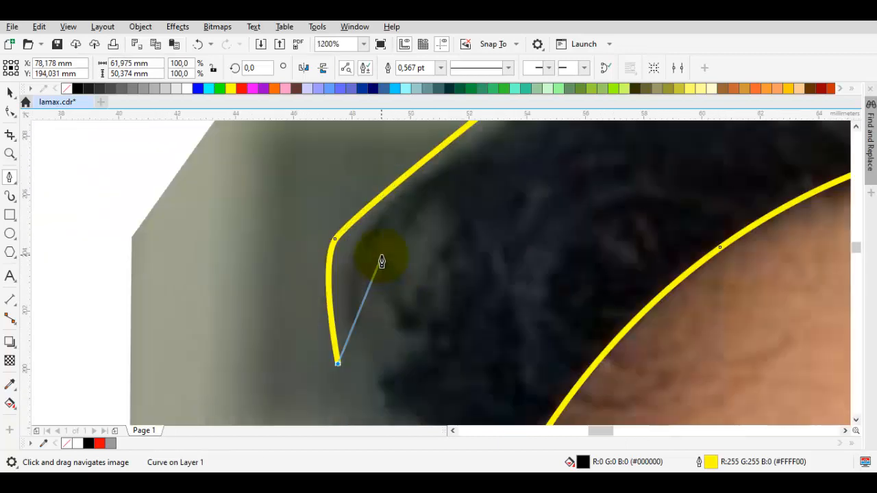
scroll(432, 273, "down", 1)
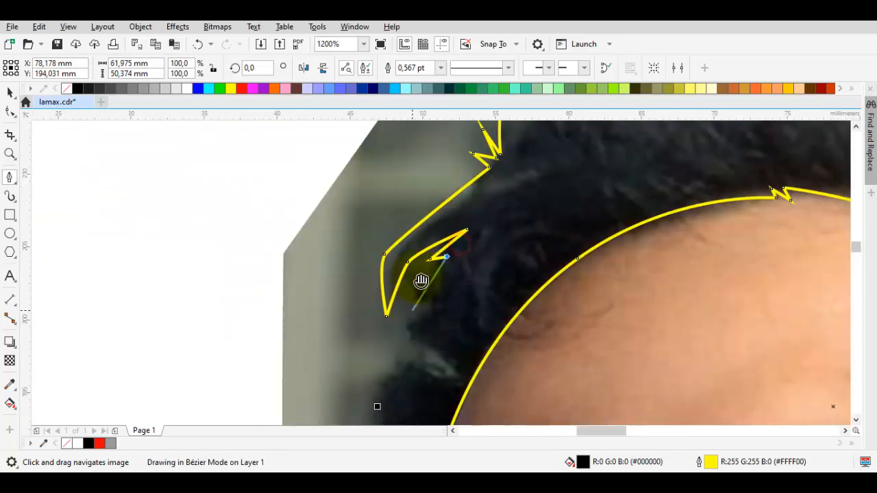
- Trace the outer hair edge down the temple below the curved lock, adding short jagged tips
left_click_drag(419, 280, 429, 198)
left_click(411, 239)
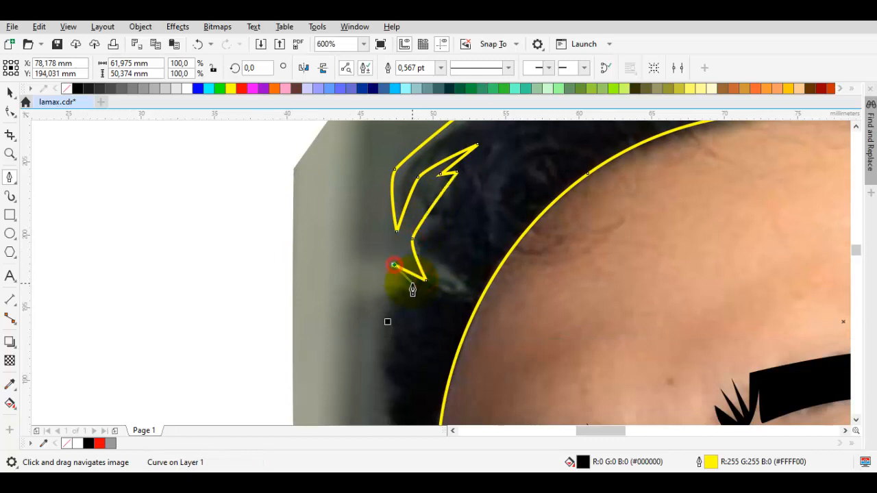
left_click_drag(376, 313, 423, 223)
left_click(424, 223)
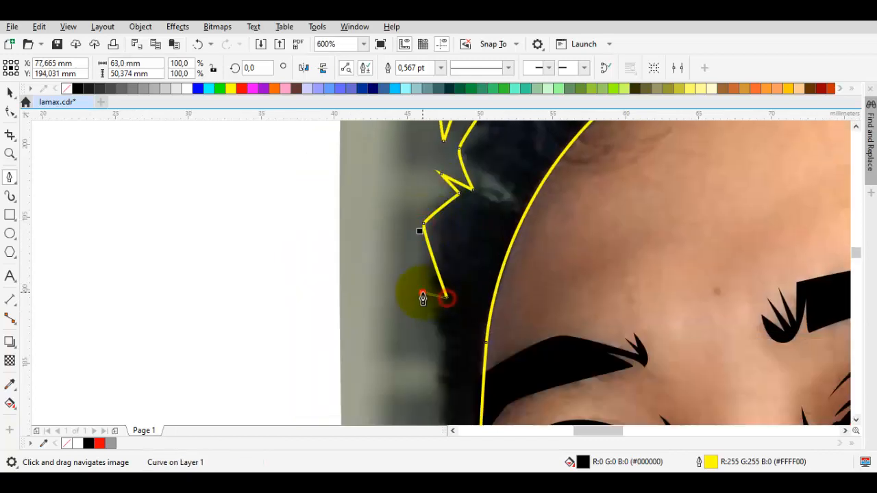
- Trace the sideburn beside the eye, close the hair shape at its lower tip, and remove its yellow outline
left_click_drag(424, 356, 442, 187)
left_click(452, 217)
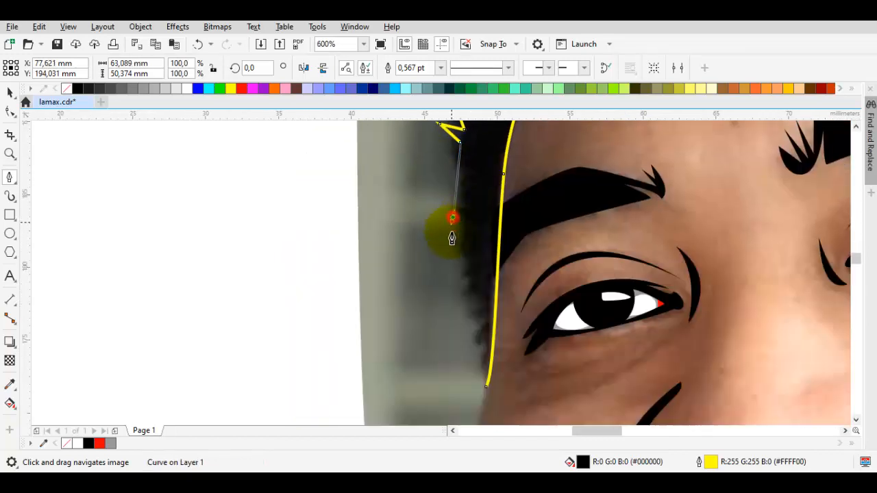
left_click_drag(472, 304, 454, 217)
scroll(453, 223, "up", 1)
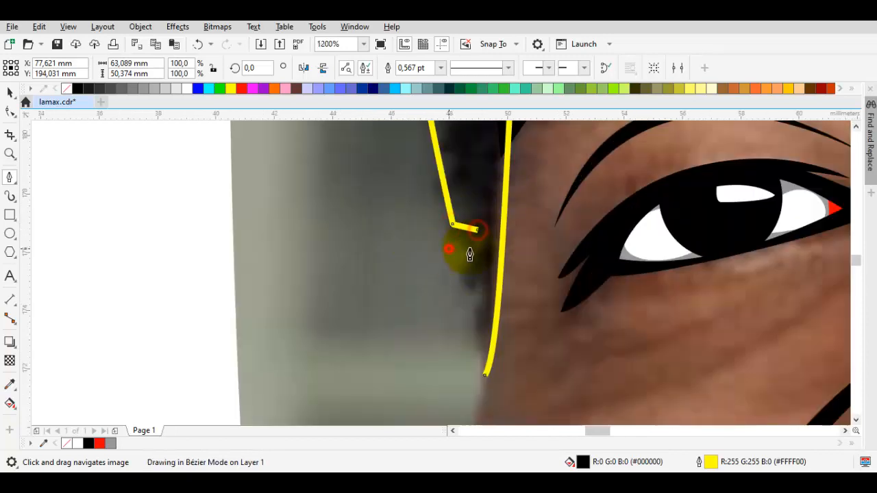
left_click(481, 373)
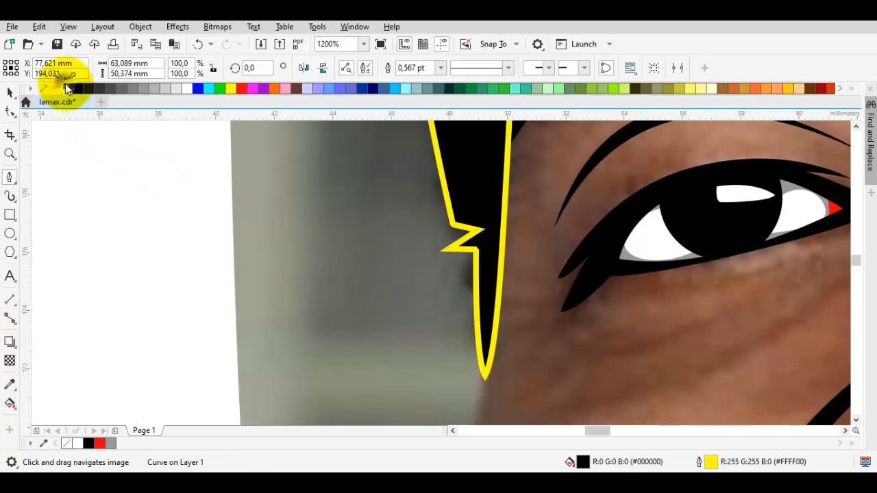
right_click(68, 89)
- Delete the photo to preview the traced shapes alone, and undo the deletion
scroll(354, 266, "down", 1)
key("space")
left_click(357, 266)
scroll(356, 266, "down", 1)
left_click_drag(445, 282, 427, 316)
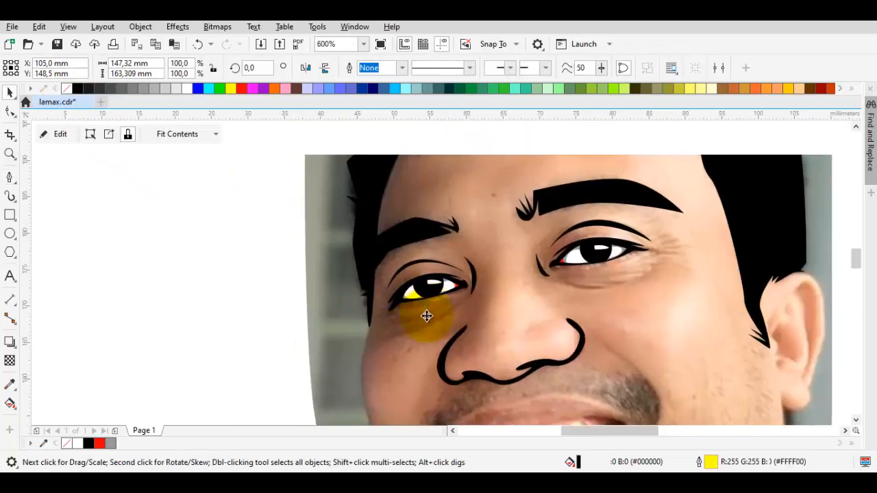
scroll(494, 322, "down", 1)
scroll(547, 338, "down", 1)
left_click_drag(546, 336, 497, 295)
key("Delete")
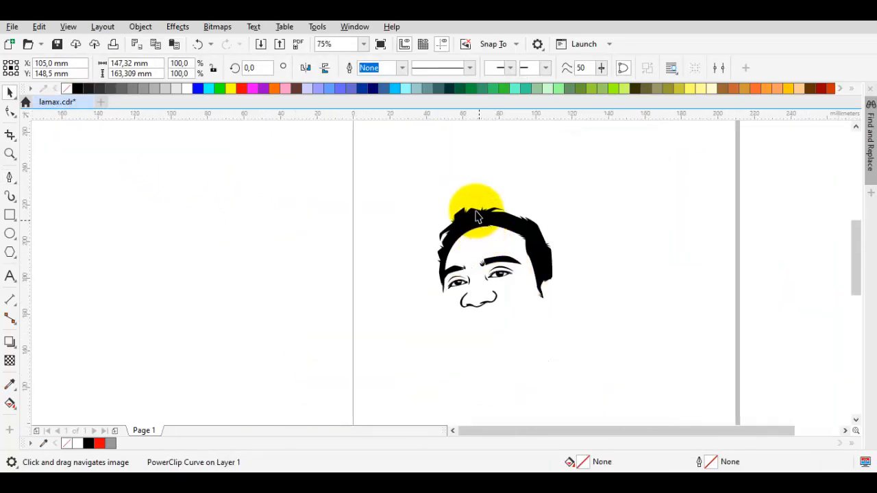
scroll(477, 216, "up", 2)
key("ctrl+z")
- Convert all nodes of the hair shape to cusp nodes
left_click(442, 273)
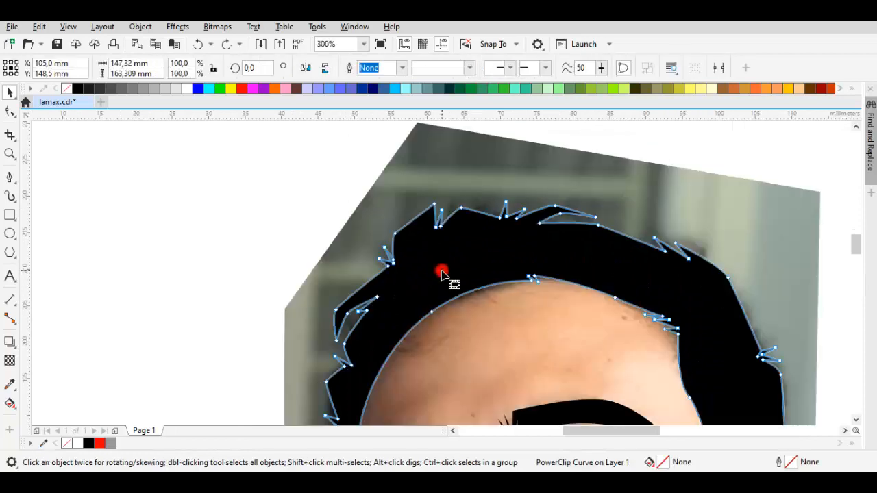
key("F10")
right_click(432, 210)
left_click(485, 308)
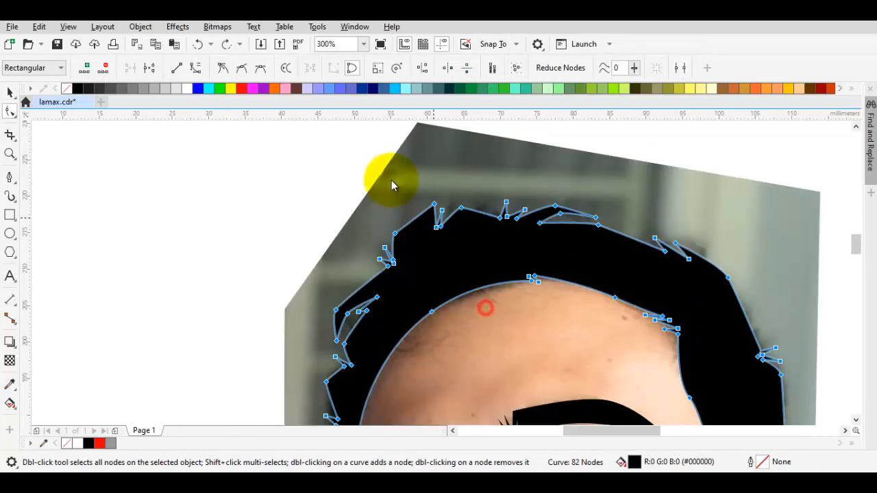
right_click(391, 184)
left_click(434, 290)
scroll(345, 322, "up", 1)
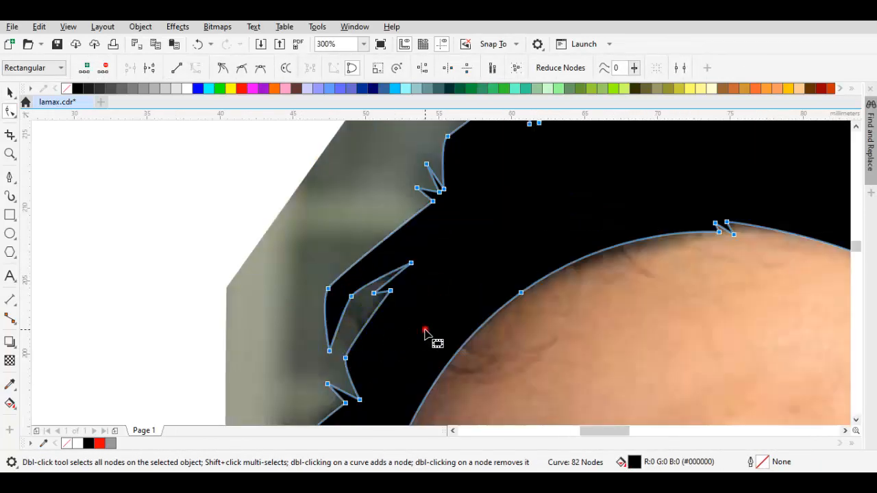
- Delete surplus nodes on the outer locks and upper corner of the hair so their edges curve smoothly
scroll(356, 301, "up", 2)
left_click(335, 294)
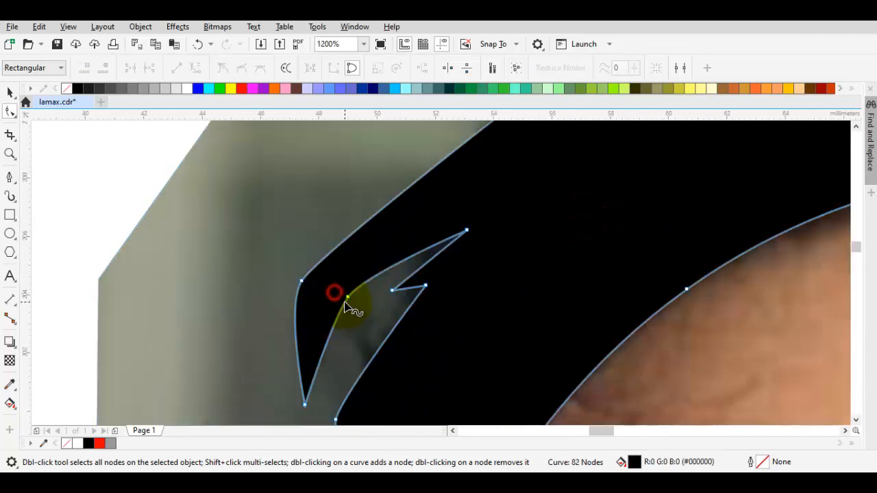
double_click(303, 282)
scroll(313, 290, "down", 2)
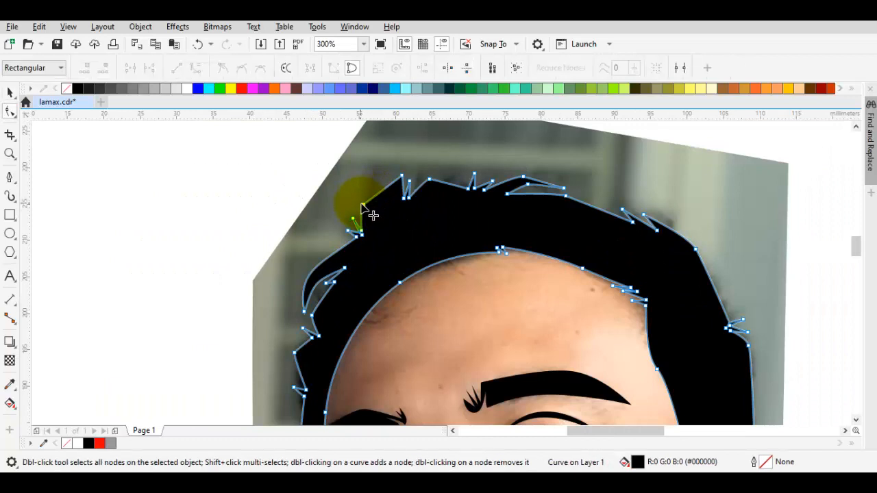
key("space")
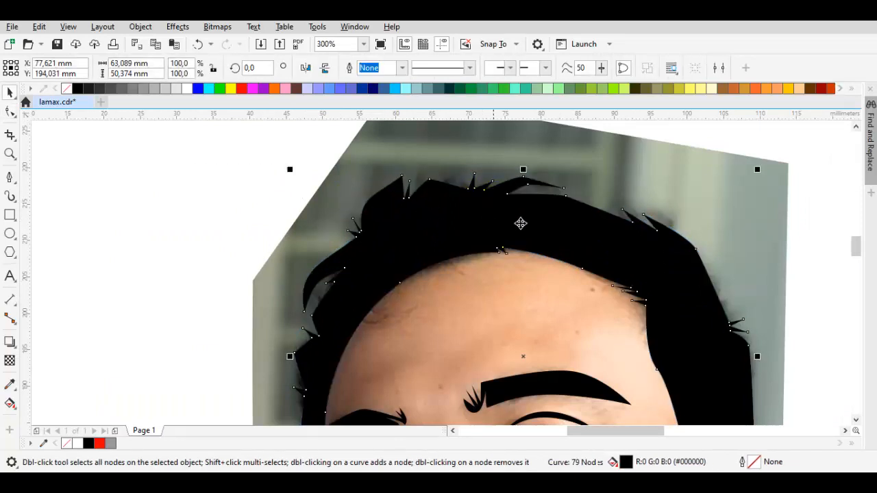
- Start a Pen outline of the upper teeth along the lower edge of the teeth at the far mouth corner
scroll(699, 255, "down", 1)
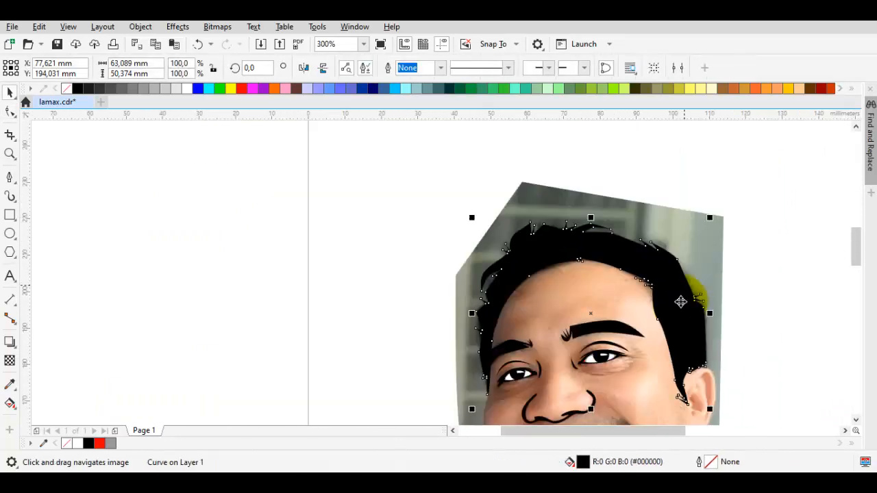
key("F5")
key("space")
left_click_drag(692, 298, 704, 237)
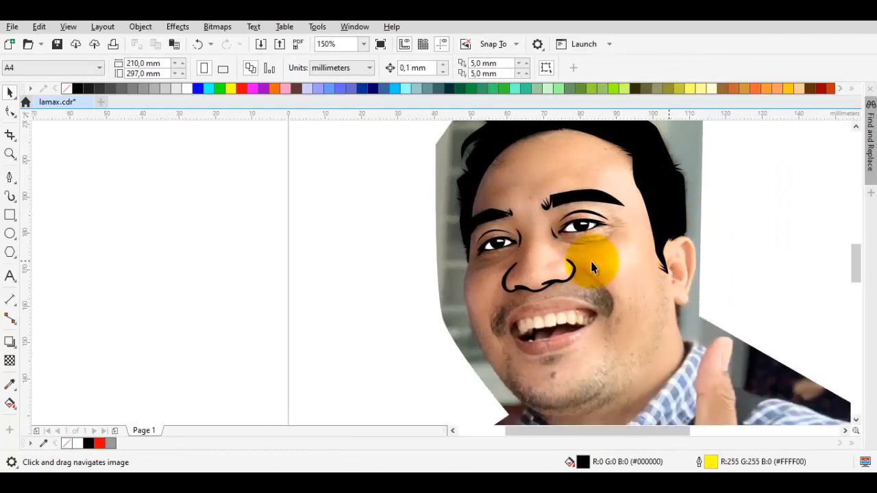
scroll(544, 316, "up", 3)
key("space")
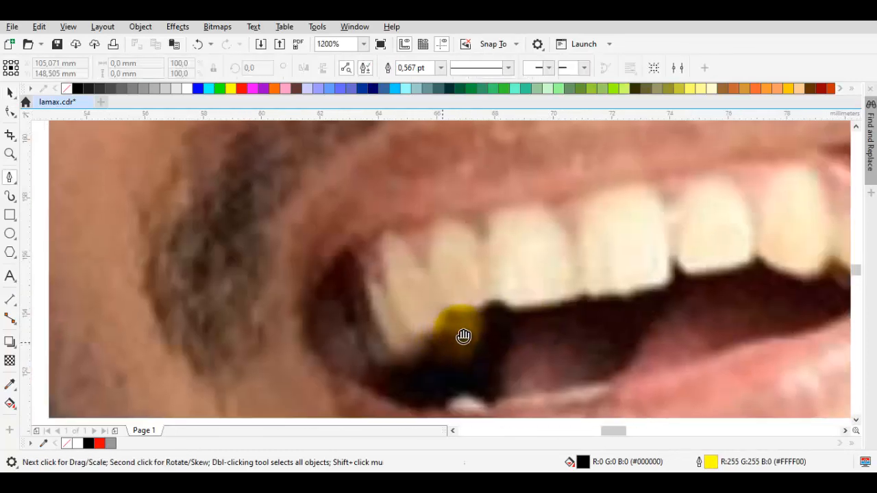
left_click_drag(464, 337, 489, 315)
left_click_drag(439, 330, 458, 323)
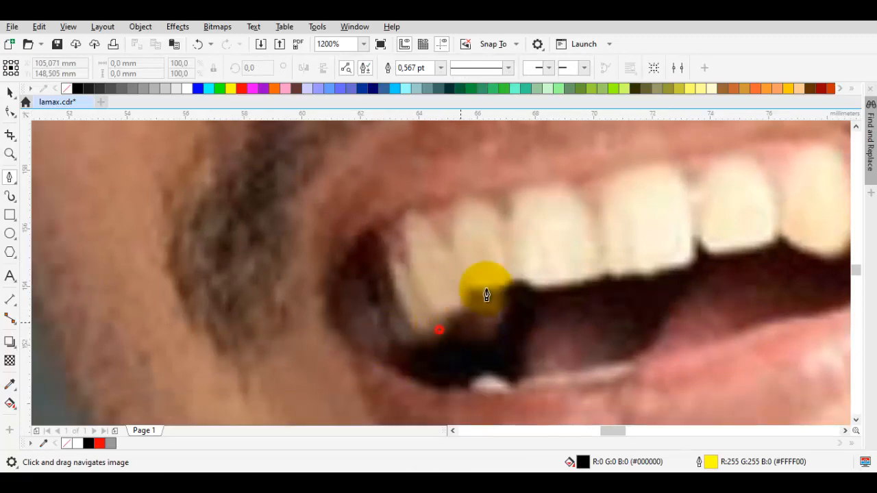
left_click_drag(484, 289, 500, 285)
left_click_drag(704, 291, 519, 333)
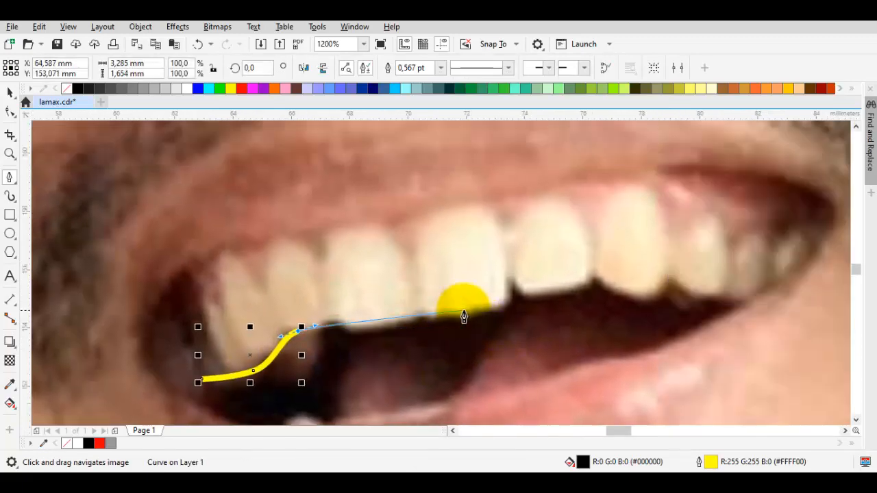
- Continue the lower edge of the teeth outline beneath the front teeth with shallow curves between them
left_click_drag(473, 309, 501, 302)
left_click(517, 291)
left_click_drag(574, 294, 658, 306)
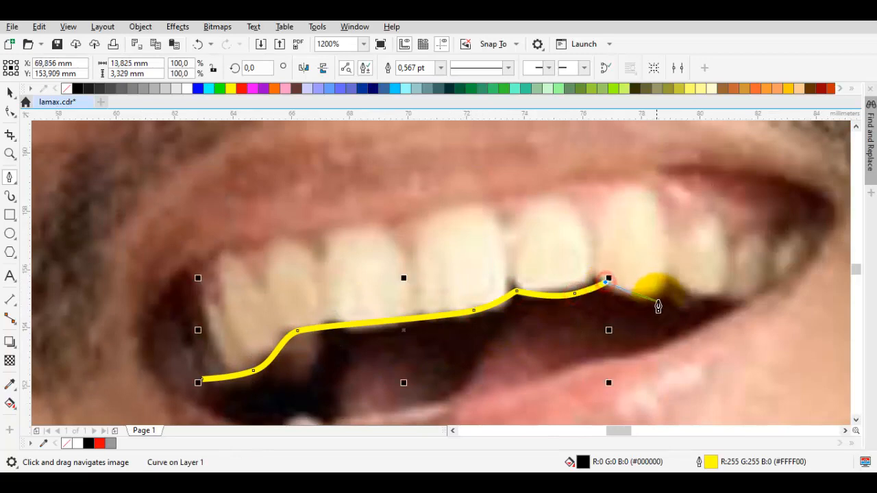
- Extend the teeth outline beneath the back teeth, around the ear-side mouth corner, and back along their gumline
left_click_drag(737, 299, 832, 245)
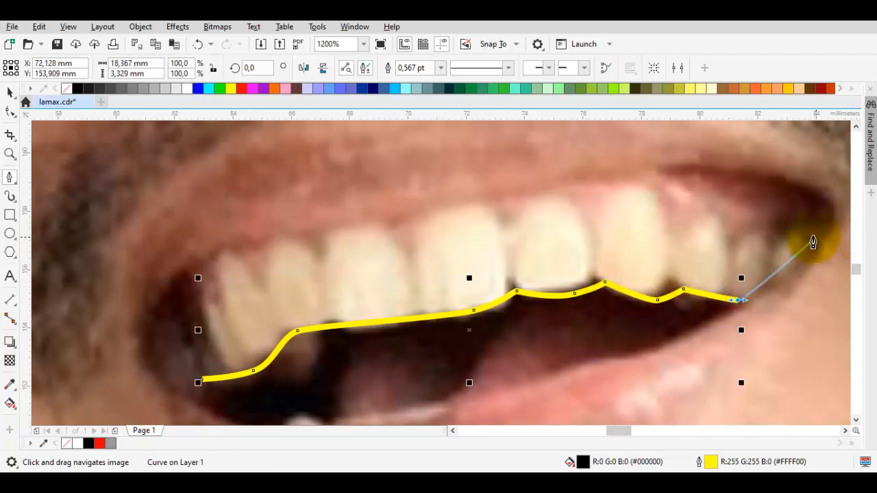
left_click(742, 237)
left_click_drag(692, 215, 683, 213)
left_click(670, 221)
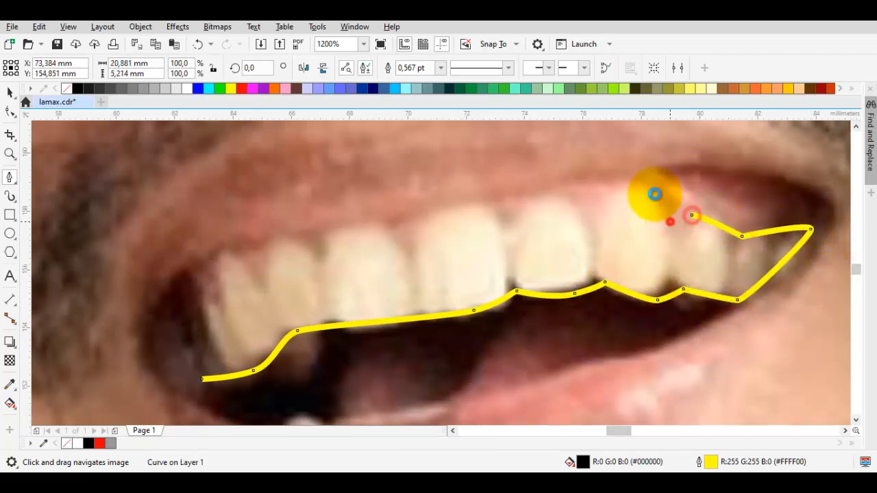
- Trace the upper edge of the teeth along the gumline with a scalloped curve over each tooth
left_click_drag(637, 185, 618, 196)
left_click_drag(597, 207, 561, 208)
left_click_drag(540, 198, 515, 221)
left_click_drag(511, 219, 472, 216)
left_click_drag(472, 217, 350, 233)
left_click_drag(350, 233, 319, 258)
left_click_drag(319, 259, 279, 246)
left_click_drag(280, 245, 219, 273)
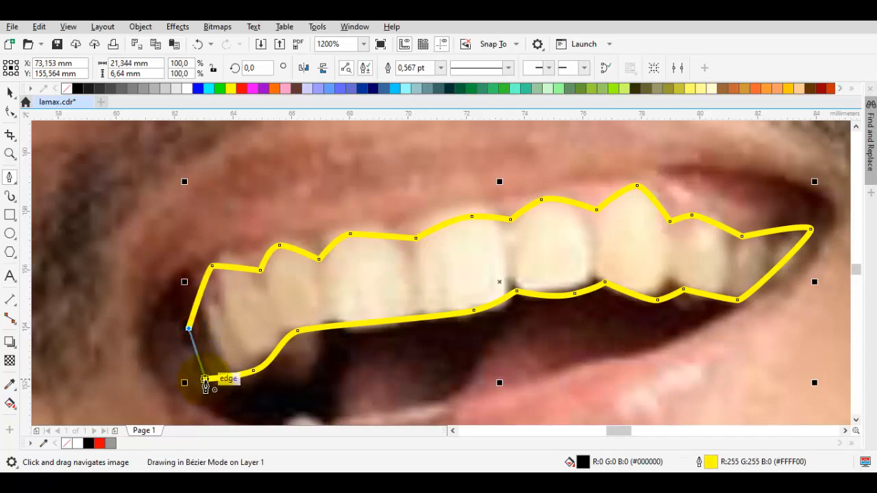
- Close the teeth outline at its starting point and fill the shape with white
left_click(202, 379)
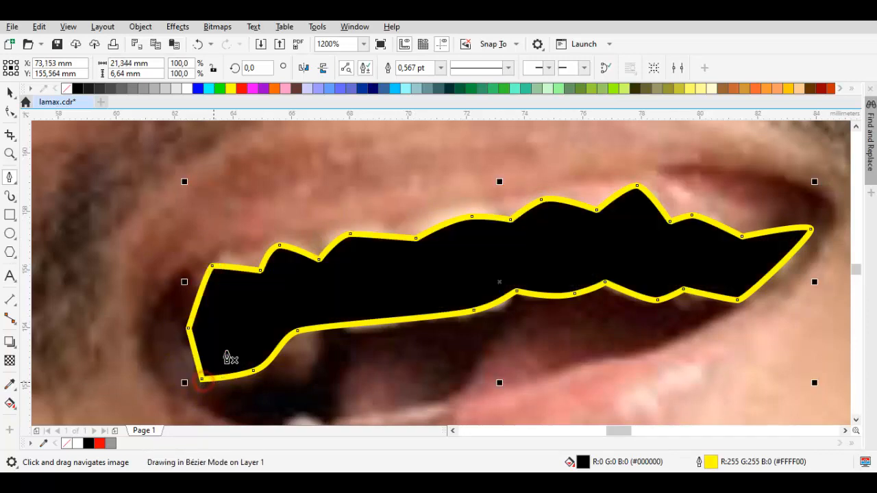
left_click(185, 89)
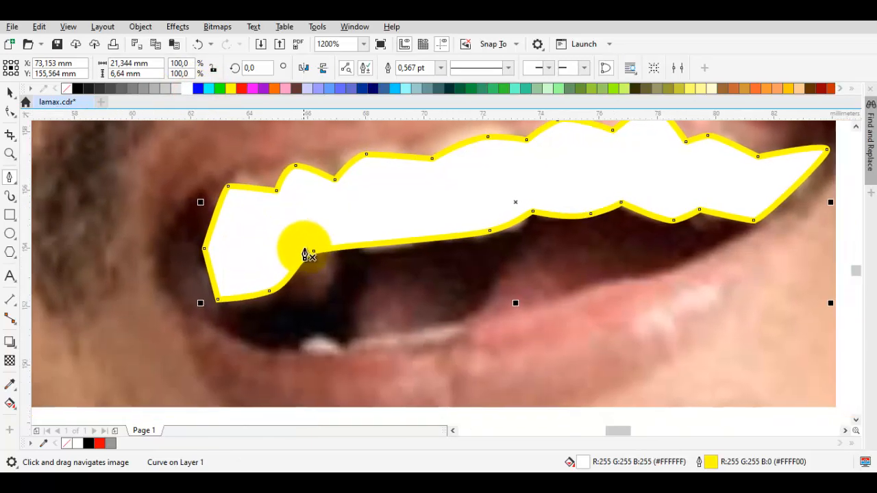
scroll(308, 255, "down", 2)
key("space")
left_click(339, 272)
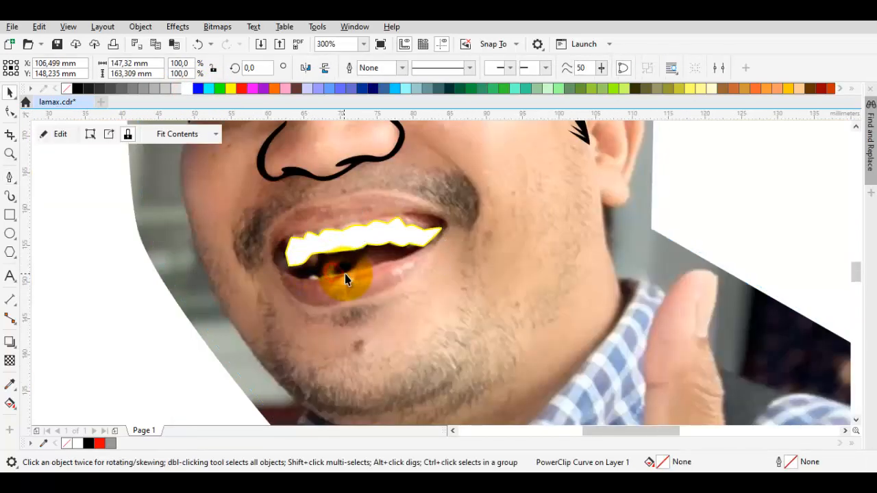
key("shift+Page_Up")
key("ctrl+z")
- Start a gum outline inside the teeth shape with the Pen tool, around the ear-side mouth corner to just above the back teeth
scroll(321, 281, "up", 2)
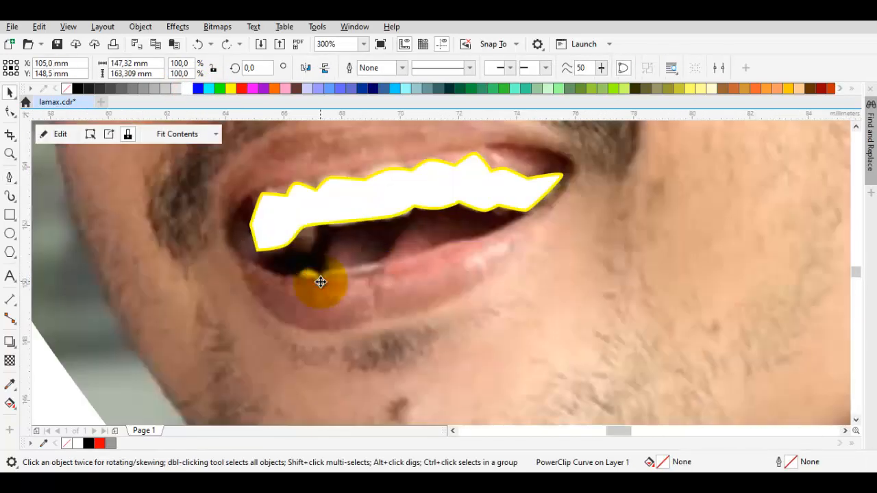
left_click_drag(320, 282, 303, 332)
key("space")
scroll(312, 309, "down", 1)
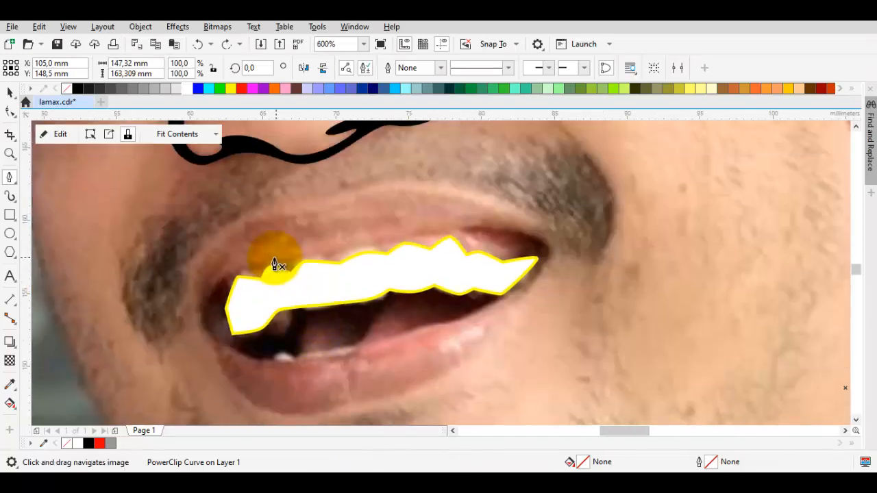
scroll(266, 267, "up", 1)
left_click_drag(739, 277, 409, 304)
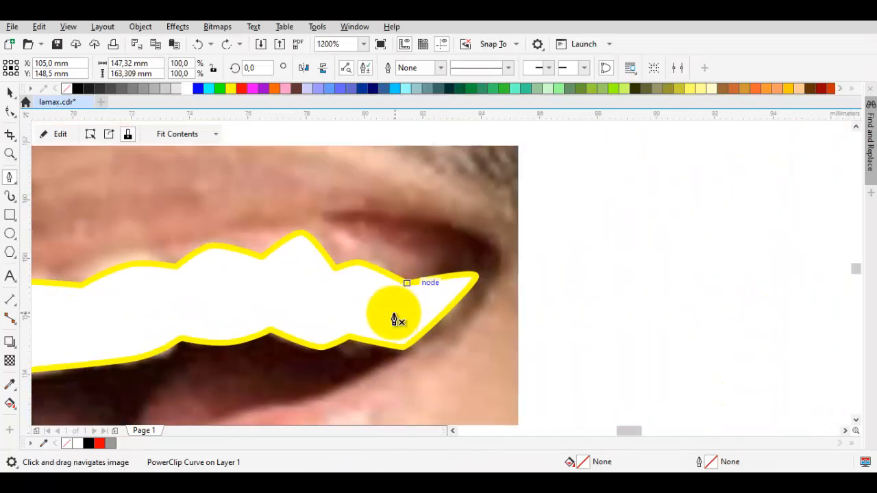
left_click(393, 313)
left_click(479, 278)
left_click_drag(447, 238, 435, 236)
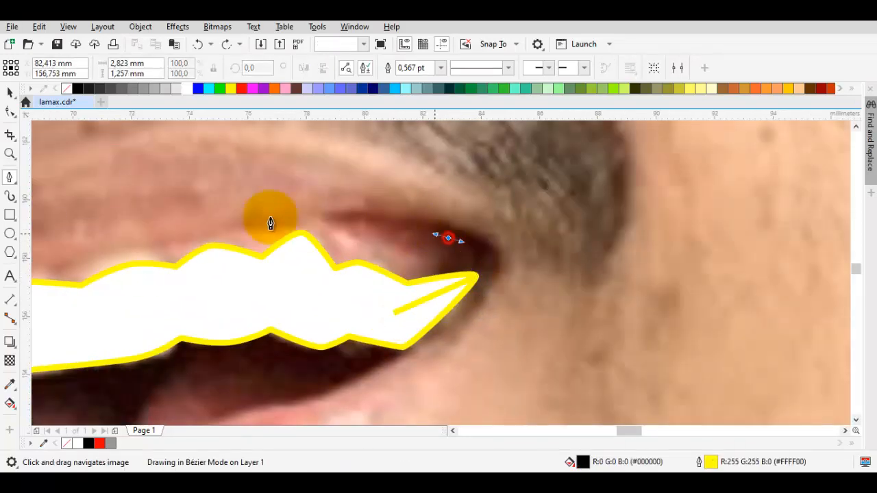
- Extend the gum outline along the upper gumline to the far end of the teeth and close it across the teeth
left_click_drag(258, 220, 357, 222)
left_click_drag(139, 265, 404, 183)
scroll(288, 215, "up", 1)
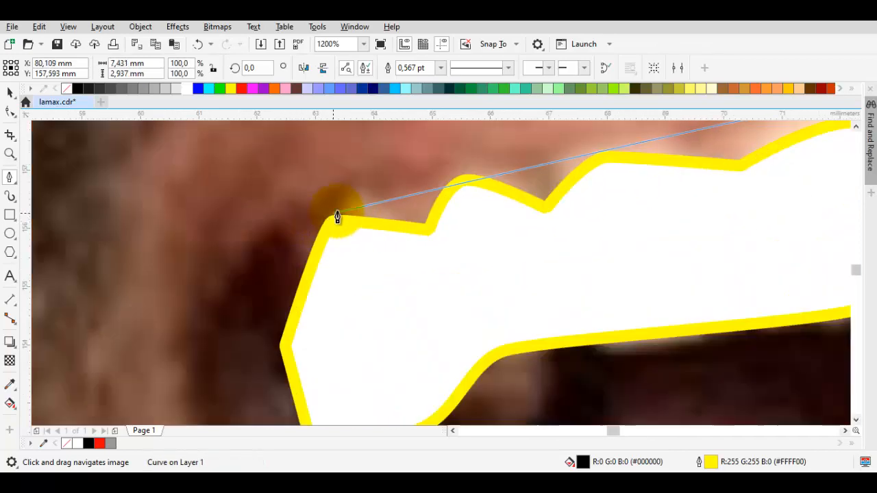
left_click(341, 207)
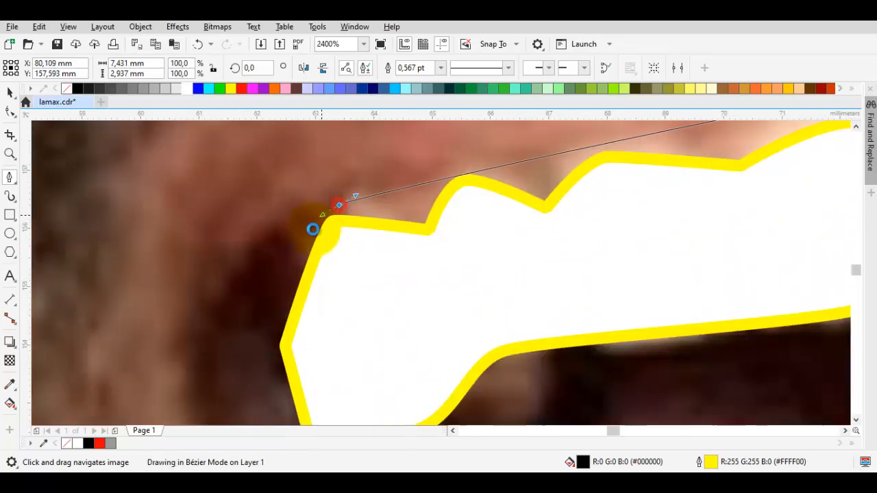
left_click(303, 288)
scroll(311, 286, "down", 1)
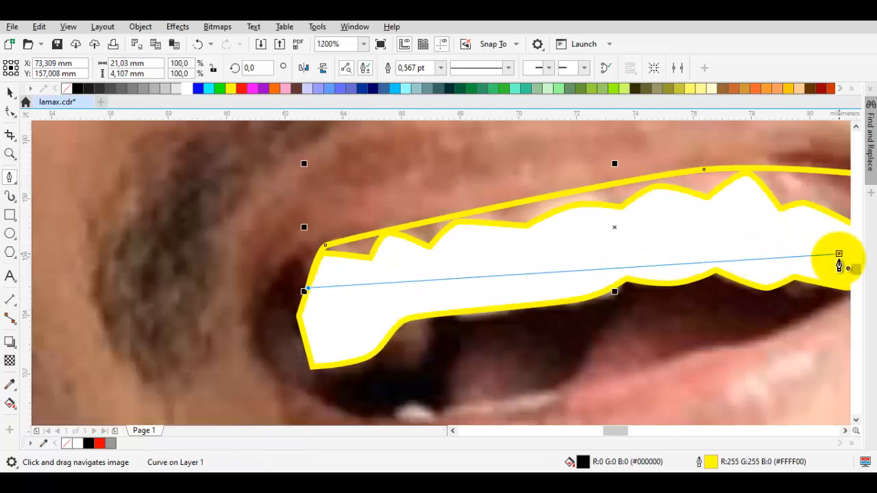
left_click_drag(839, 254, 723, 254)
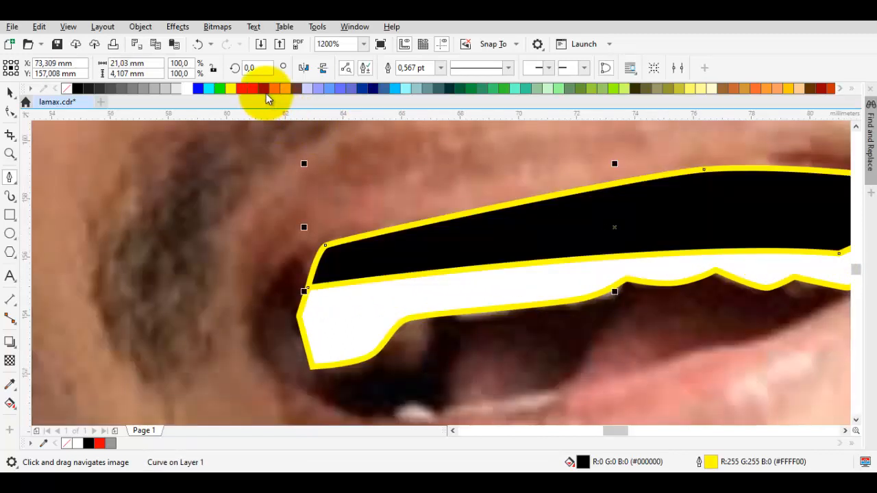
- Fill the gum shape with pink (RGB 255, 153, 204) and order it directly in front of the photo, behind the teeth
left_click(282, 88)
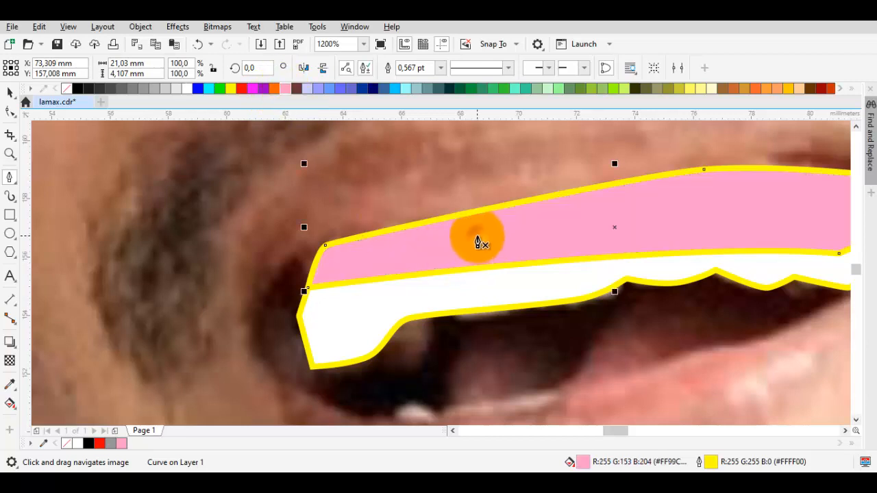
right_click(479, 241)
mouse_move(596, 199)
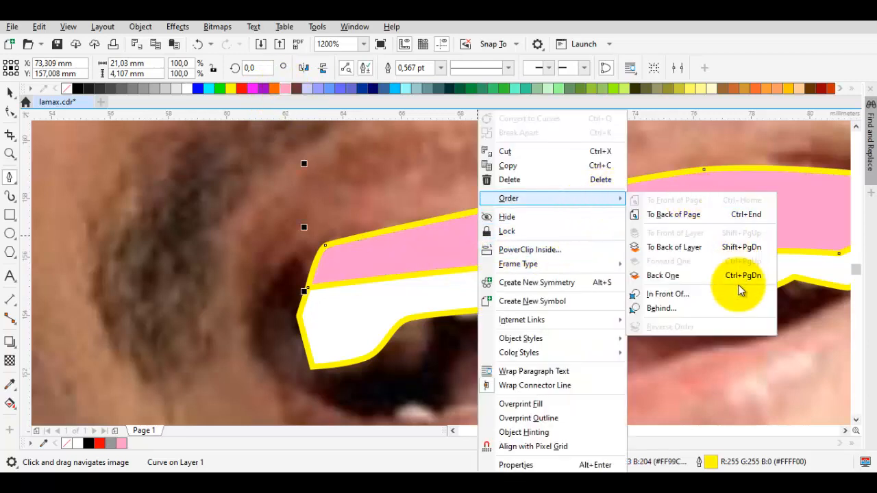
left_click(676, 293)
left_click(513, 189)
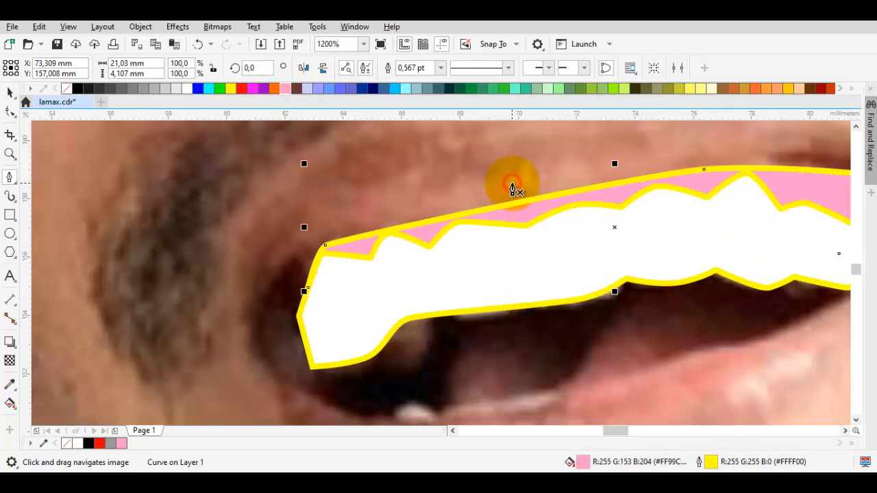
- Draw a closed two-humped tongue shape about 10.5 by 3 mm in the dark opening beneath the upper teeth
left_click_drag(341, 297, 422, 237)
scroll(421, 237, "down", 1)
key("Escape")
key("space")
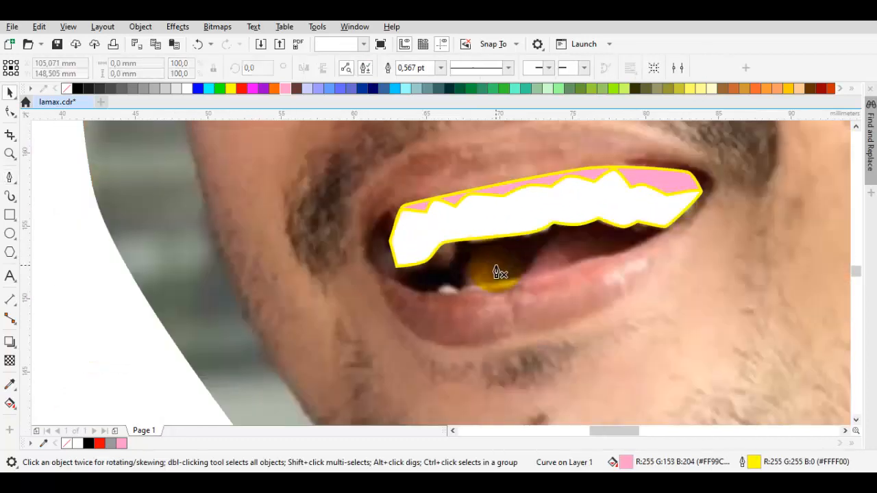
scroll(494, 267, "up", 1)
left_click(433, 297)
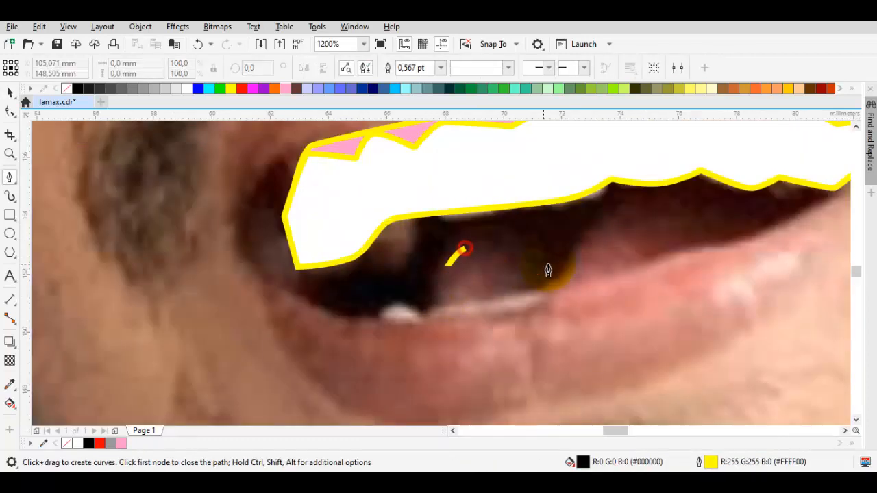
left_click_drag(548, 267, 668, 203)
left_click(738, 229)
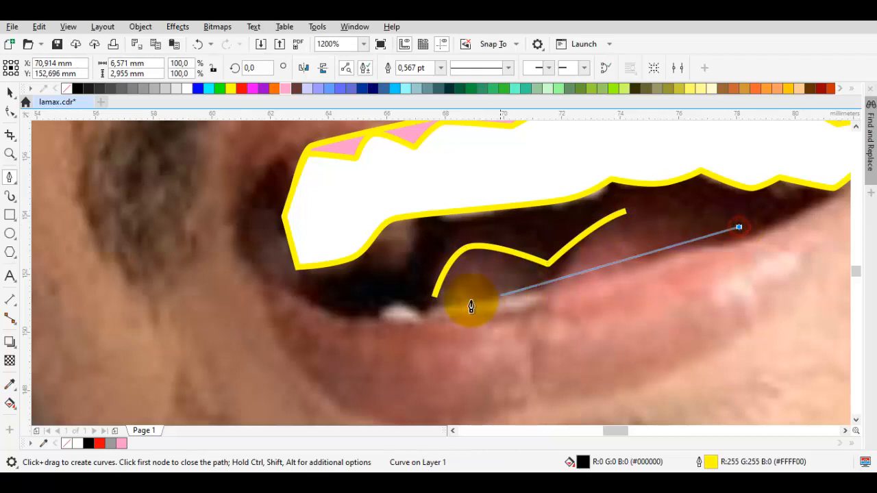
double_click(587, 287)
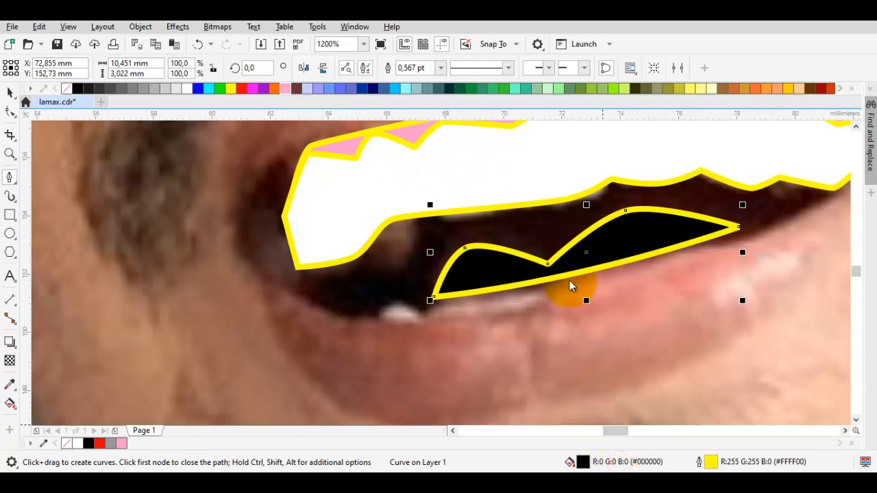
- Fill the tongue shape with the uniform salmon-red color #DB695E
key("shift+F11")
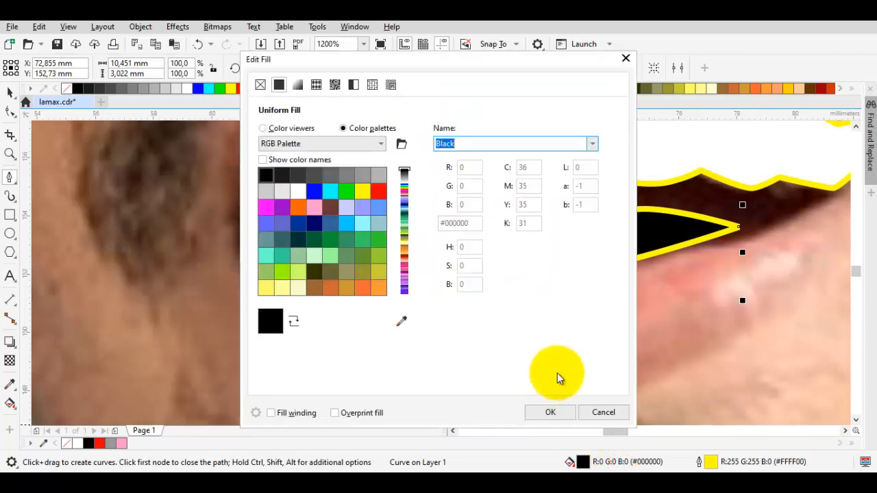
left_click(301, 129)
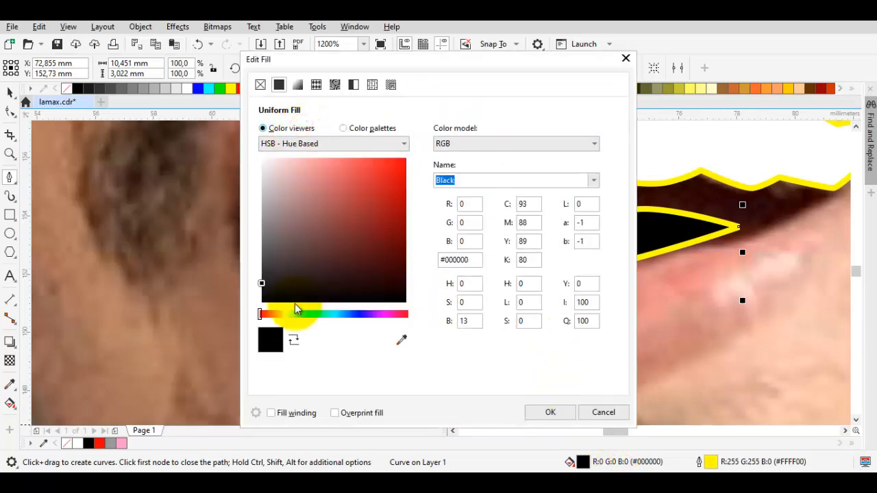
left_click_drag(266, 313, 271, 322)
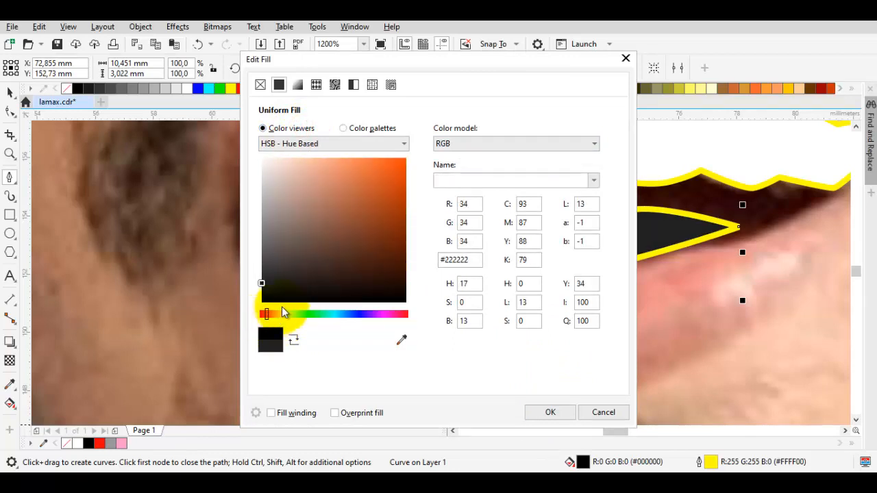
left_click_drag(331, 179, 343, 177)
left_click_drag(267, 312, 262, 319)
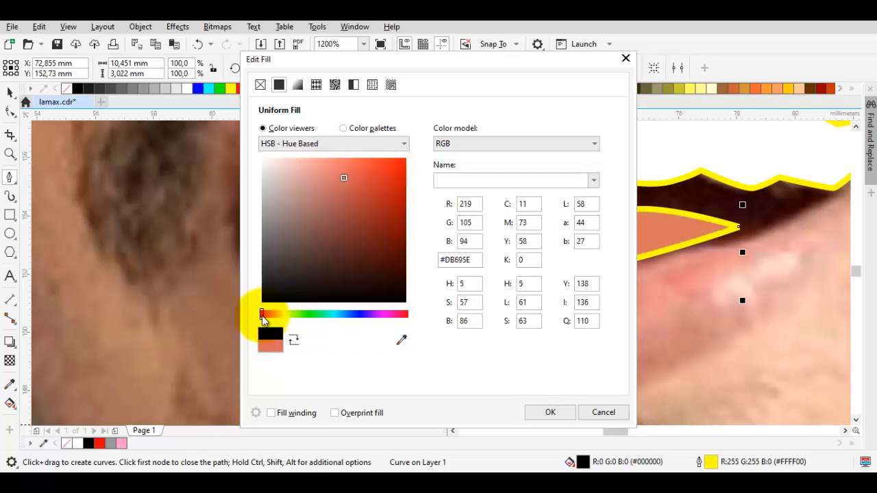
left_click(551, 409)
- Trace the mouth opening's outline from the corner away from the ear, above the gums, and down around the ear-side corner
scroll(541, 406, "down", 2)
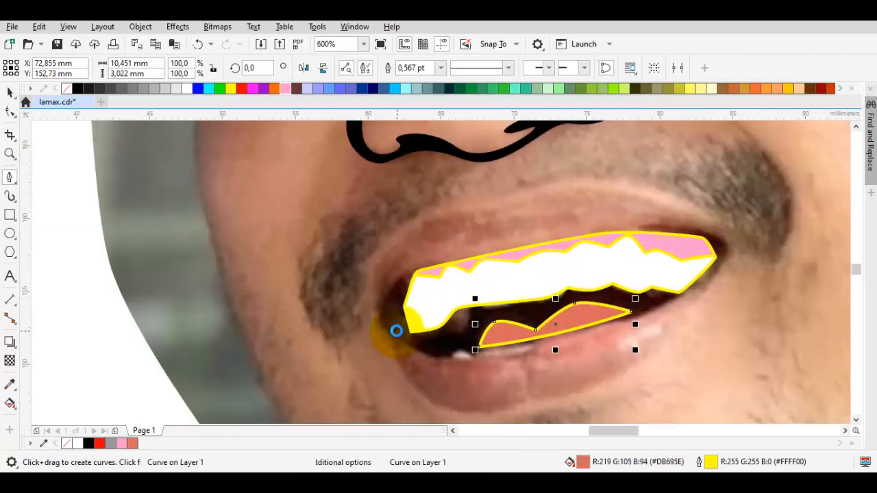
scroll(387, 332, "up", 2)
scroll(391, 237, "up", 3)
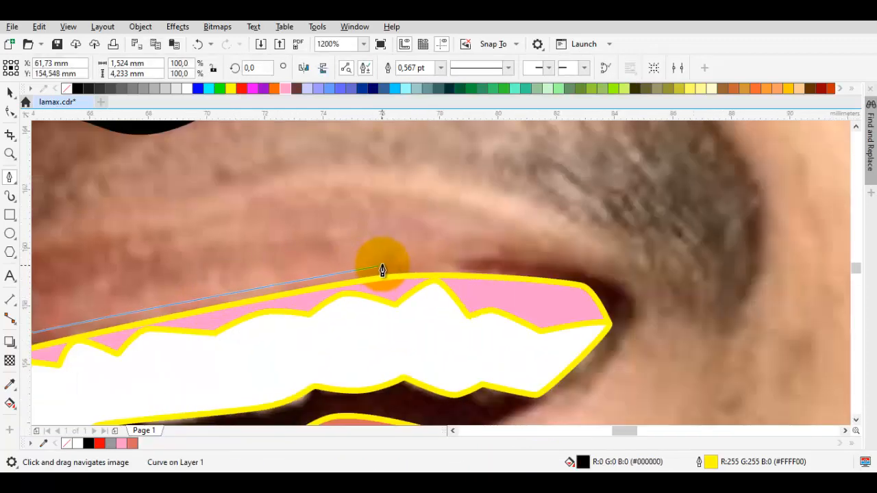
left_click_drag(384, 262, 482, 258)
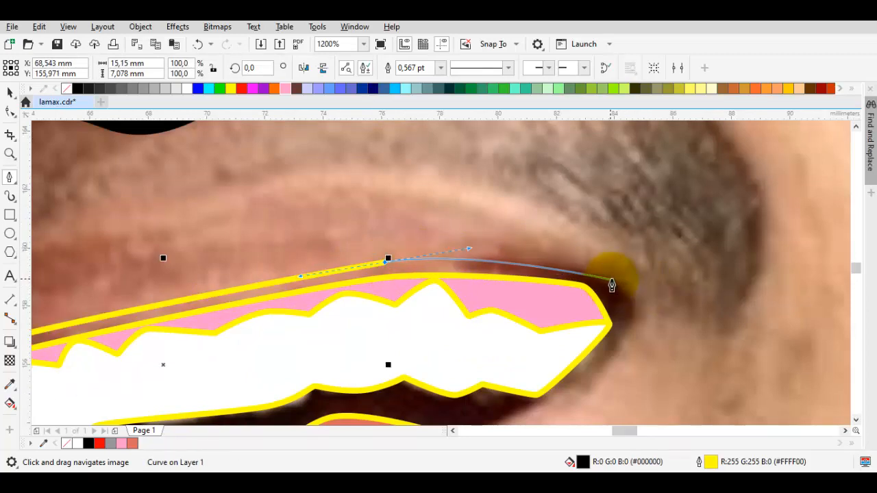
left_click_drag(627, 282, 632, 341)
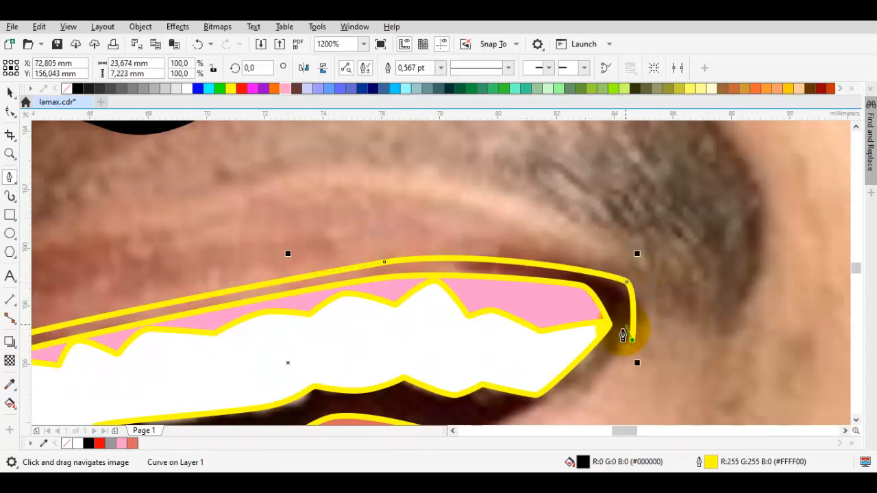
- Continue the mouth opening's outline inward from the ear-side corner and along the lower lip's inner edge beneath the tongue
left_click(621, 332)
left_click_drag(529, 413, 600, 296)
left_click(581, 306)
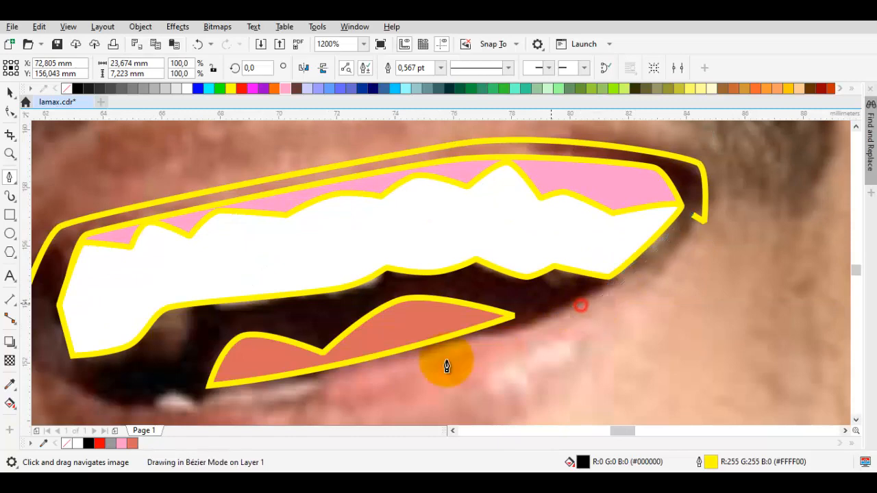
left_click_drag(337, 374, 266, 378)
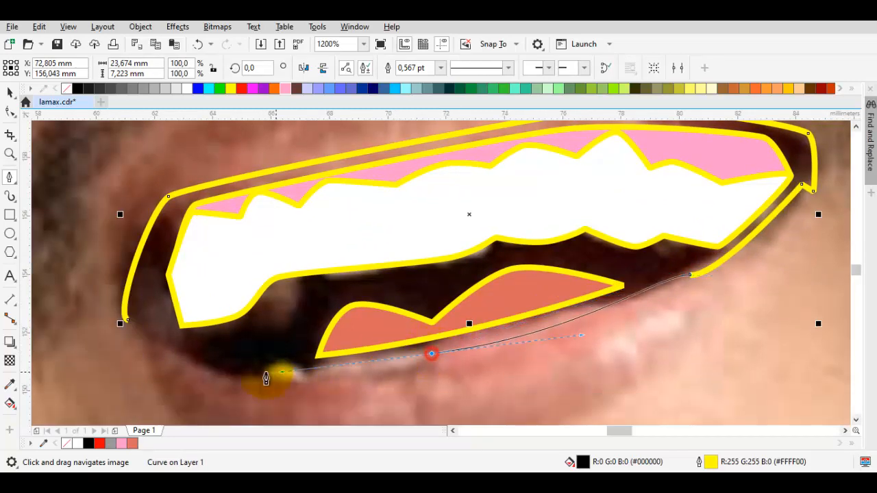
- Curve the outline up to the corner away from the ear, undo and re-place that bend, and close the mouth shape
left_click_drag(127, 319, 145, 329)
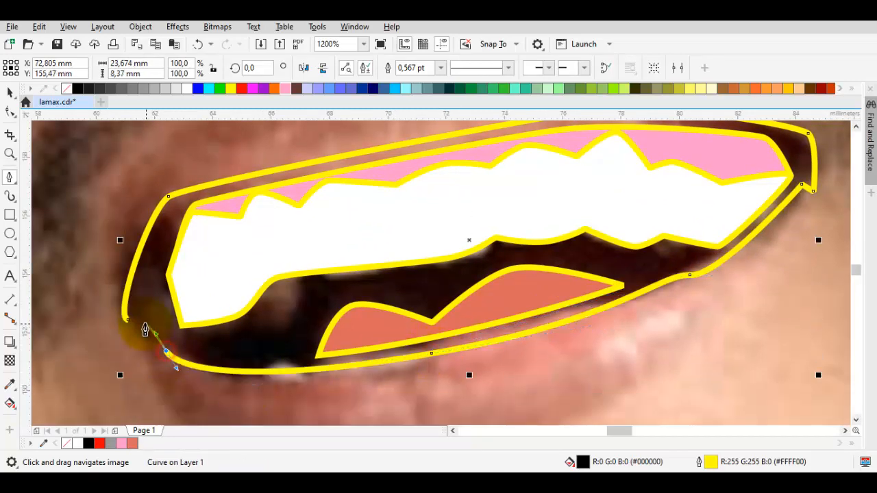
left_click(170, 350)
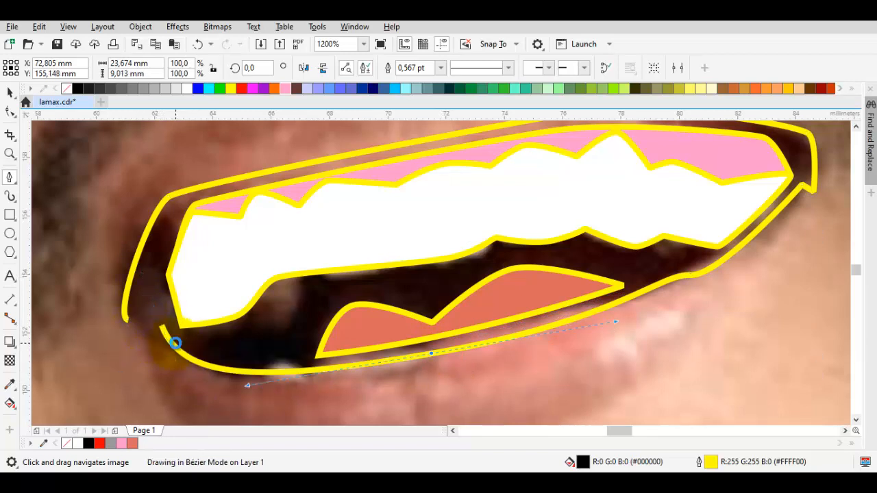
key("ctrl+z")
left_click_drag(163, 330, 153, 298)
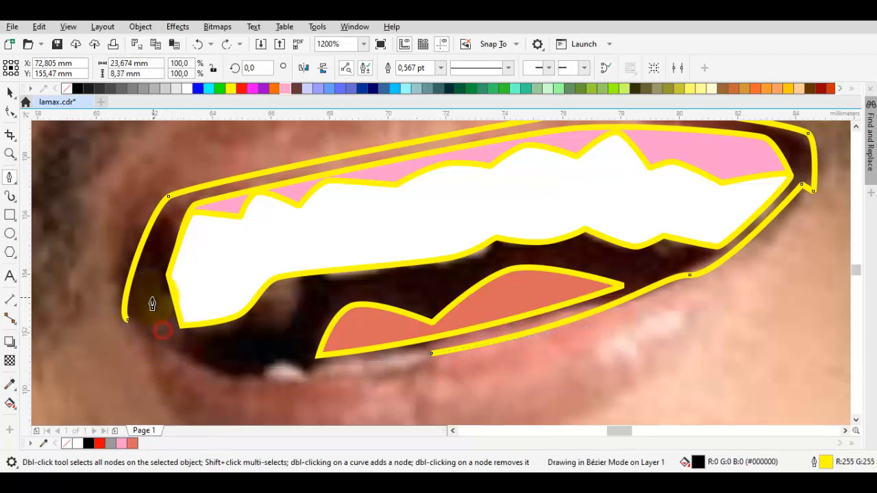
left_click(130, 326)
- Order the black mouth shape directly in front of the photo, behind the teeth, gums and tongue
right_click(213, 259)
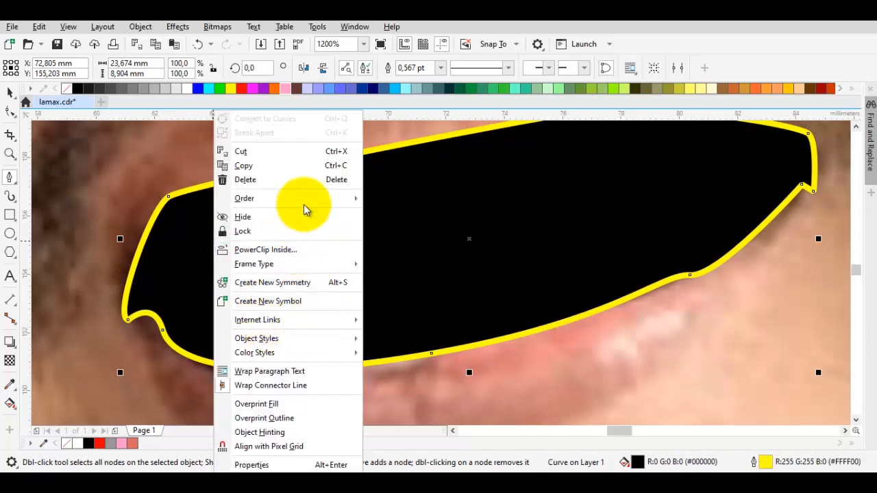
mouse_move(352, 199)
left_click(423, 296)
left_click(705, 337)
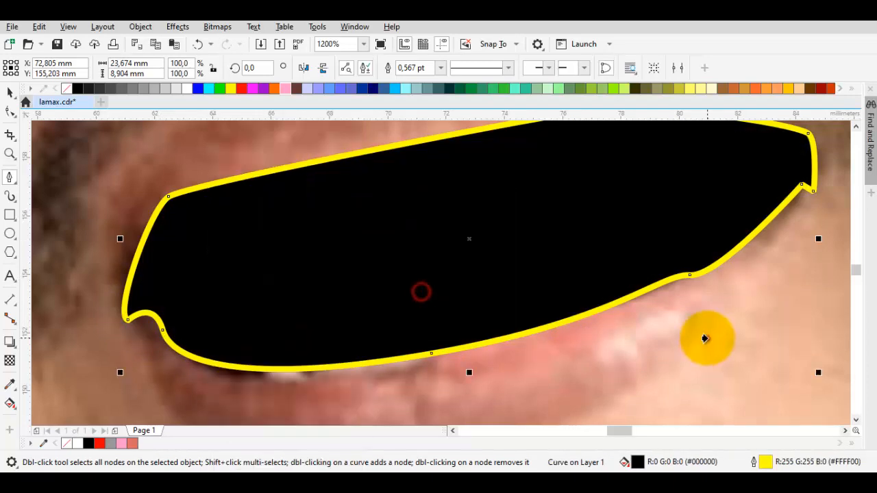
- Select all objects, remove their yellow outlines, and clear the selection
double_click(9, 93)
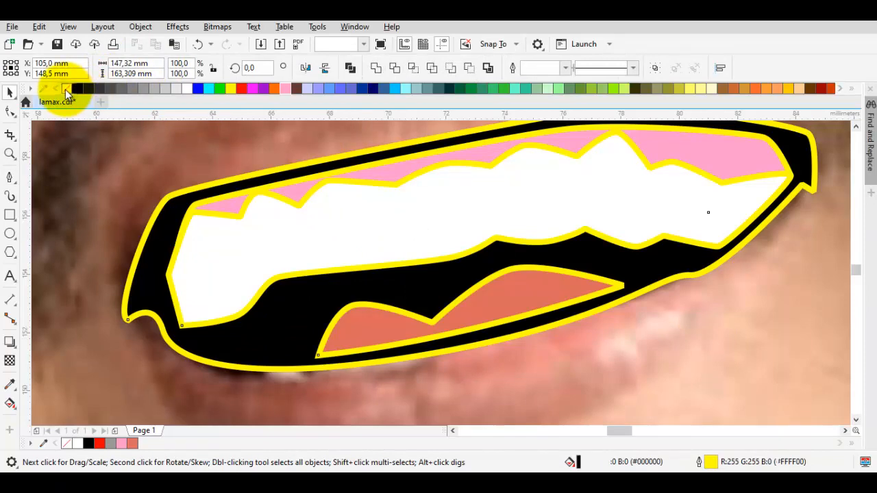
scroll(470, 270, "down", 5)
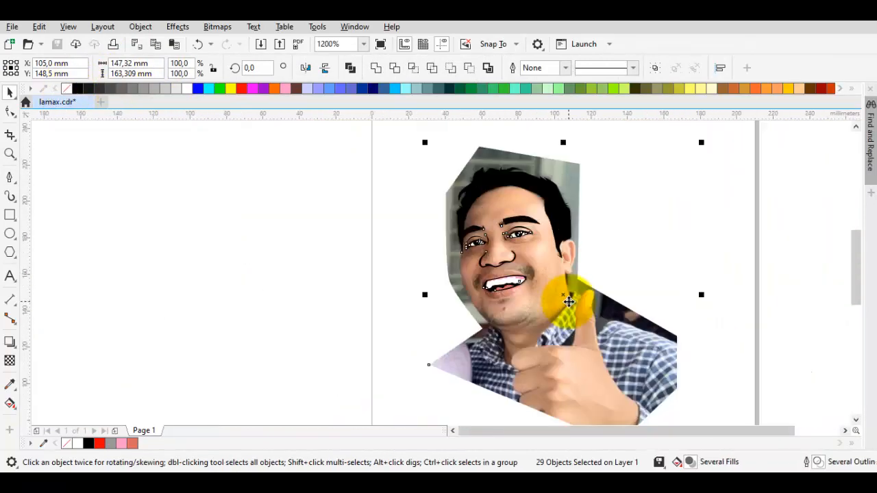
key("Escape")
- Delete the reference photo to check the traced shapes on their own, and undo the deletion
left_click(548, 296)
scroll(502, 290, "up", 2)
key("Delete")
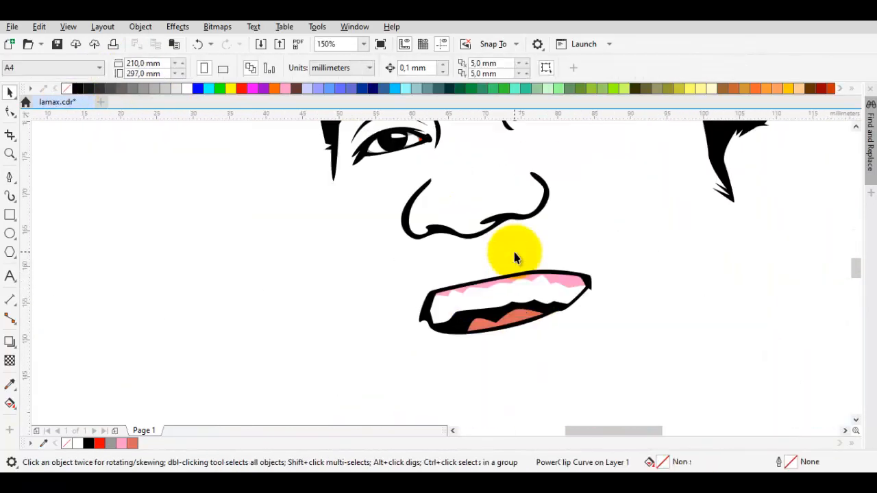
key("ctrl+z")
- Start a crease outline at the mouth corner away from the ear, tracing its inner side down beside the lower lip and redoing one misplaced segment
left_click_drag(441, 278, 450, 245)
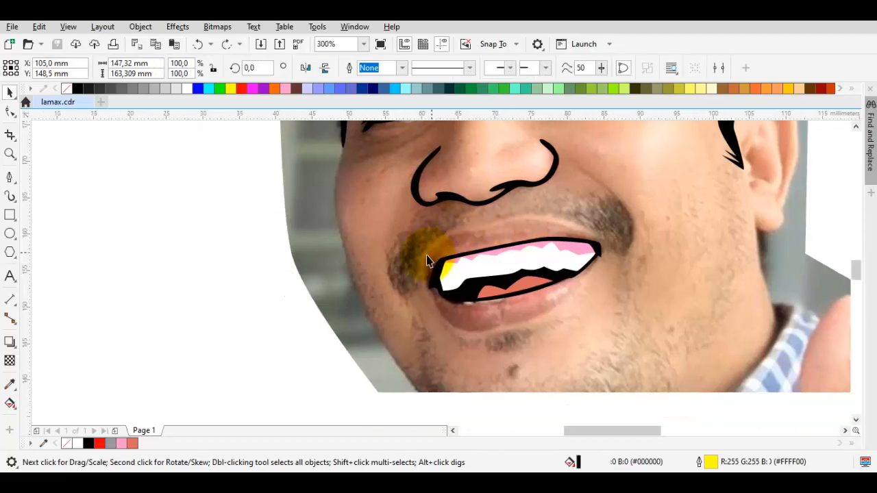
key("Escape")
scroll(427, 259, "up", 1)
key("space")
scroll(433, 276, "up", 1)
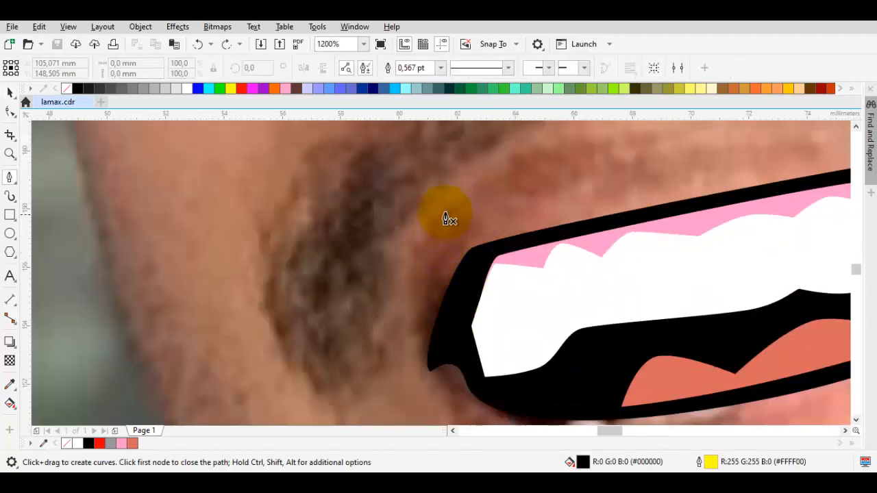
left_click_drag(425, 292, 424, 294)
left_click_drag(457, 346, 407, 244)
left_click_drag(460, 373, 434, 300)
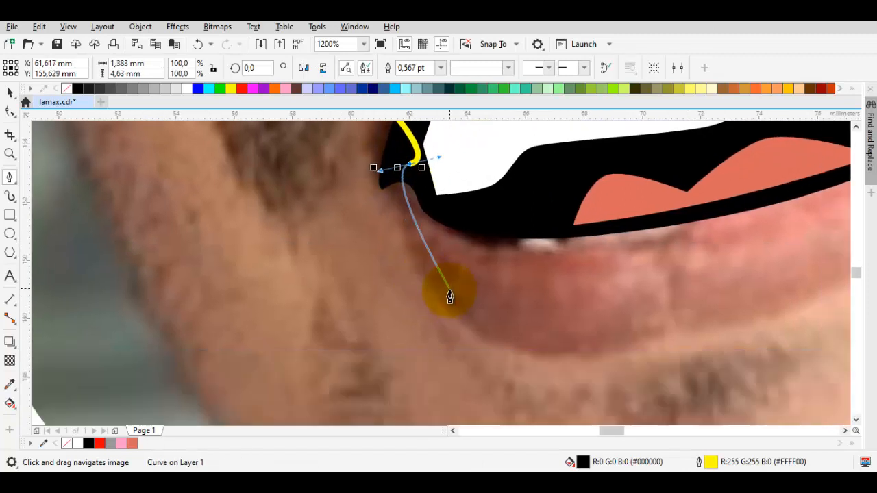
left_click_drag(415, 232, 416, 266)
key("ctrl+z")
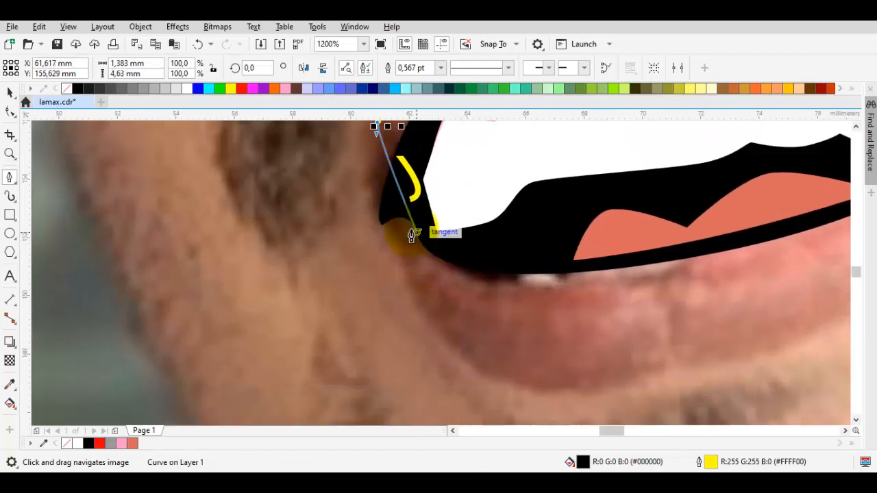
scroll(411, 230, "up", 1)
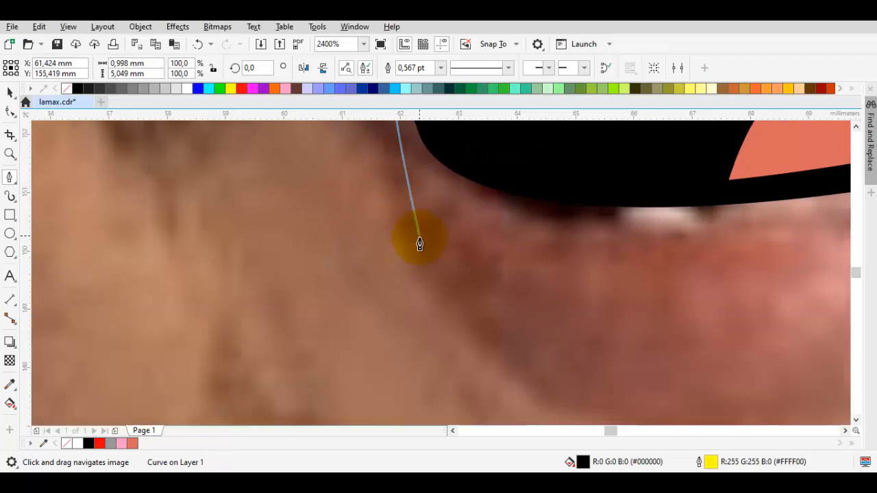
left_click_drag(477, 343, 406, 284)
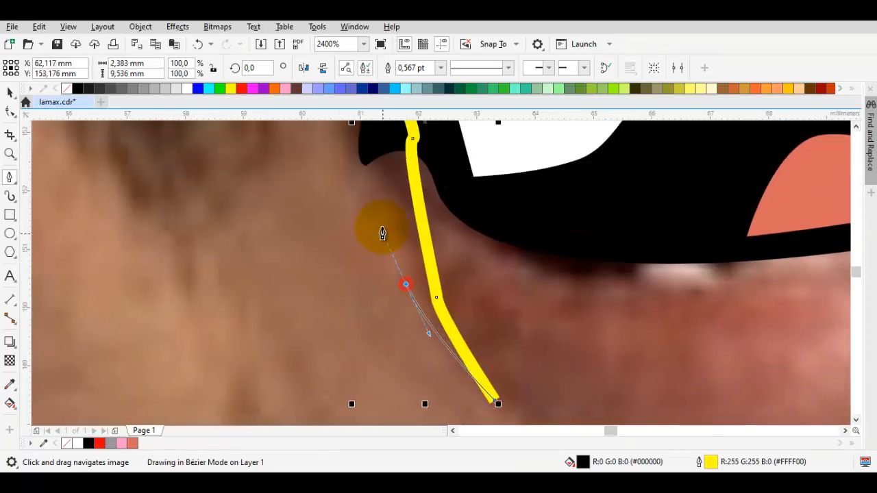
- Trace the outer side of the crease back up past the mouth corner and close the shape at its upper tip
left_click_drag(382, 189, 362, 293)
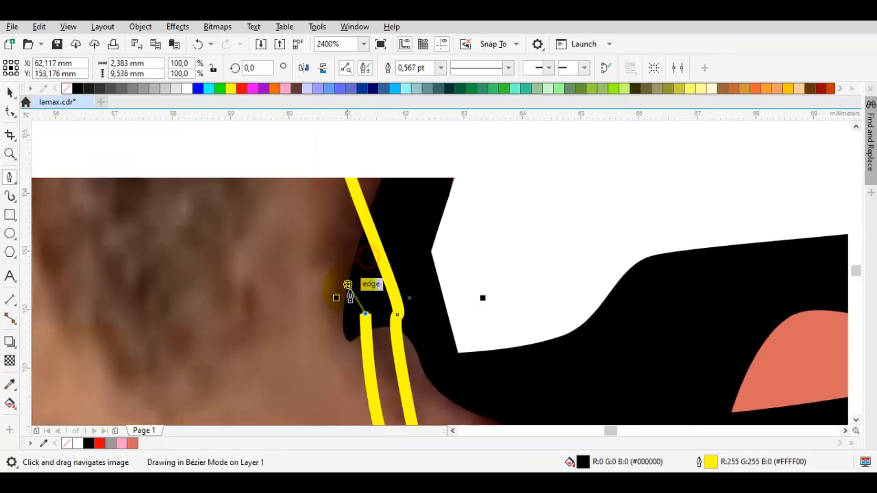
scroll(335, 233, "down", 2)
left_click(329, 227)
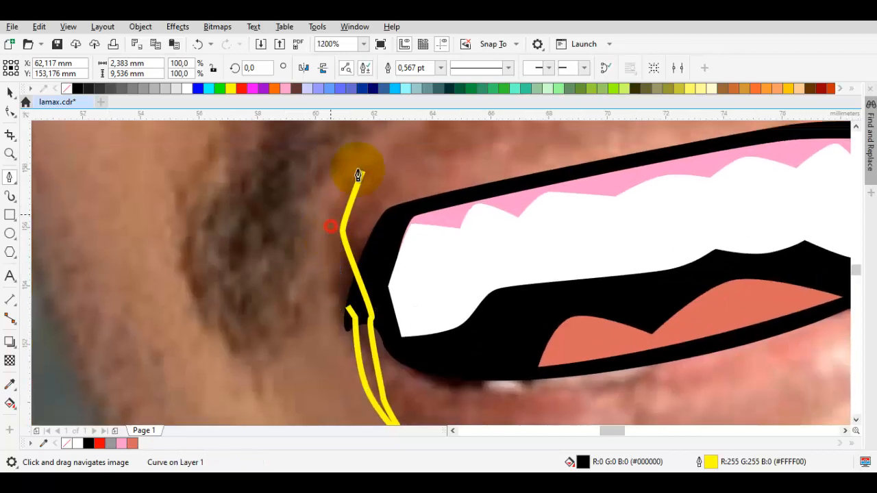
left_click(361, 172)
scroll(345, 231, "up", 2)
- Move the crease's inner bend node slightly toward the teeth, remove the shape's yellow outline, and clear the selection
key("space")
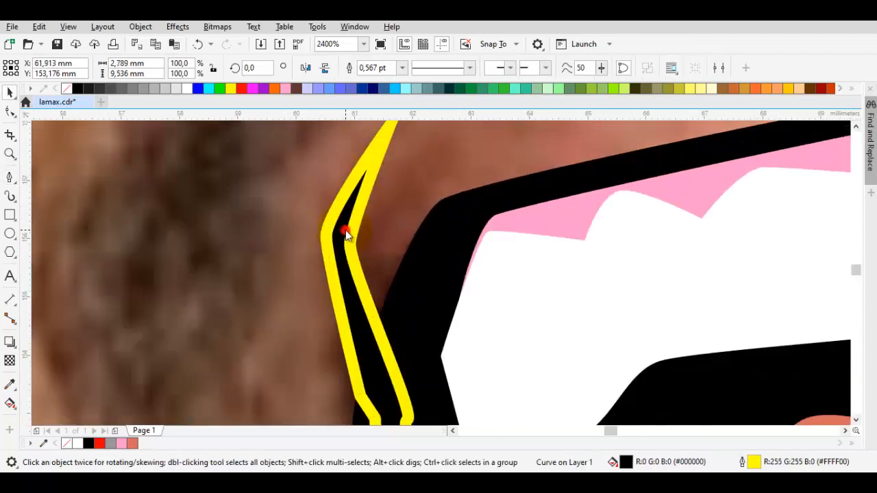
key("F10")
left_click_drag(353, 241, 364, 242)
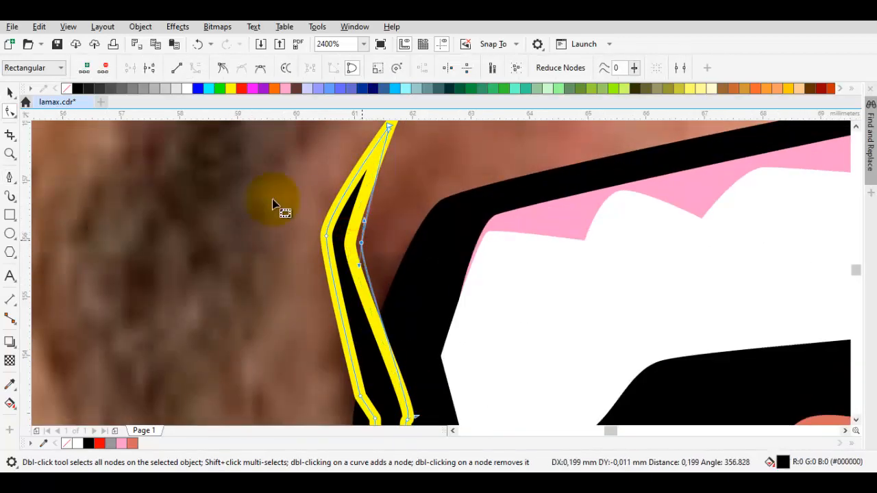
key("space")
right_click(76, 90)
left_click(313, 219)
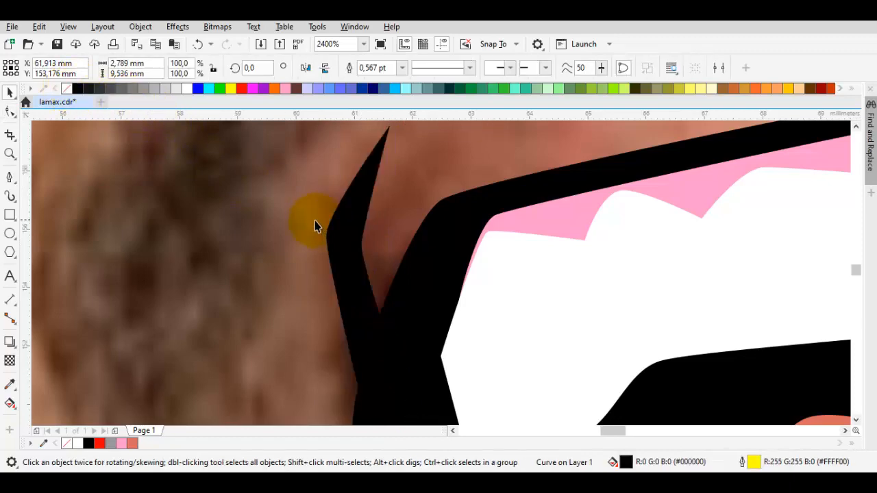
- Start a crease outline at the ear-side mouth corner, from a tip on the upper lip down its inner side to a point below the corner
scroll(284, 219, "down", 3)
scroll(483, 219, "up", 2)
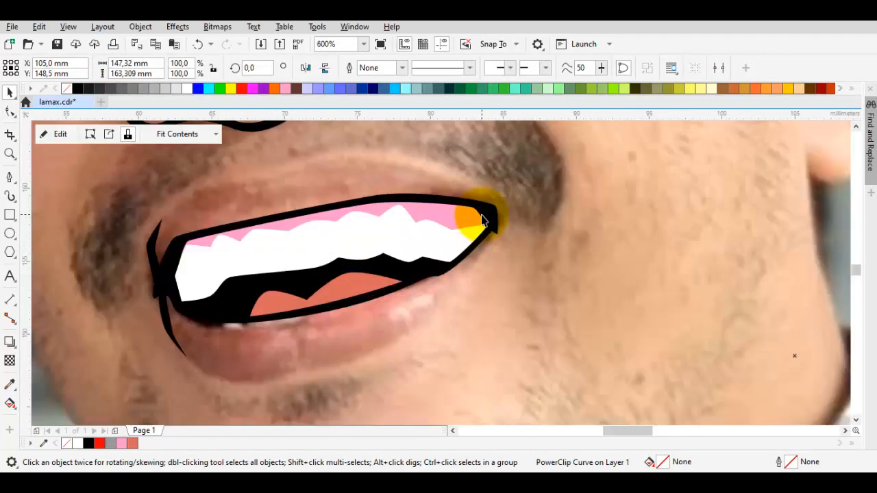
scroll(483, 182, "up", 2)
key("p")
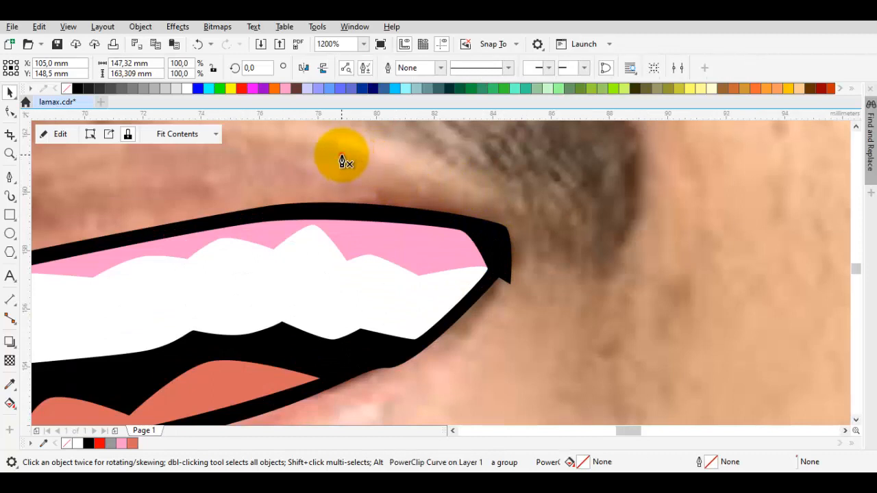
left_click(341, 155)
left_click(487, 224)
scroll(508, 279, "up", 2)
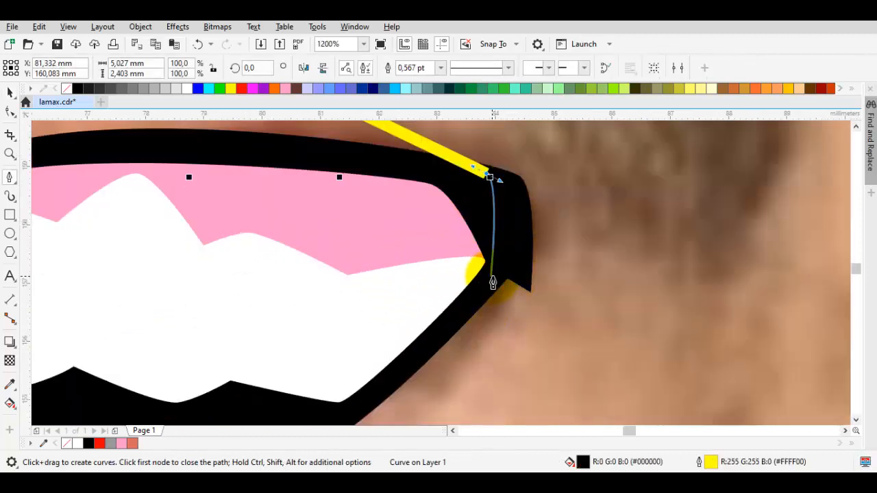
scroll(479, 351, "down", 2)
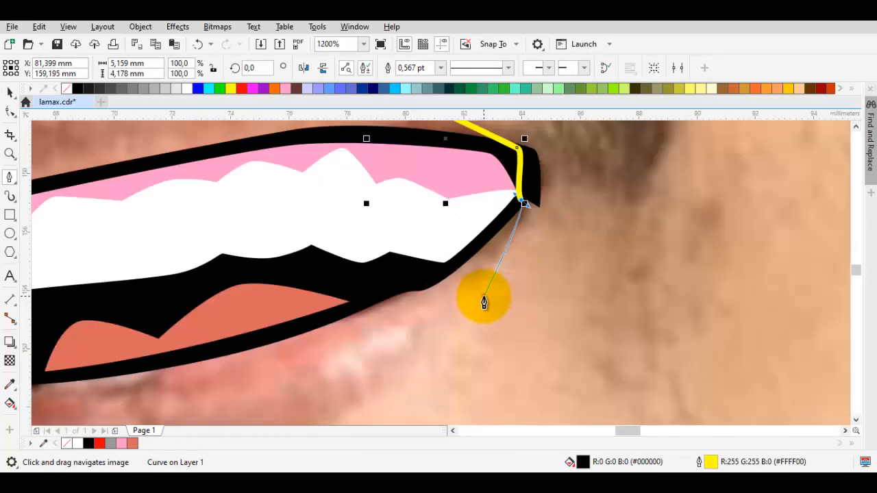
left_click_drag(484, 302, 524, 222)
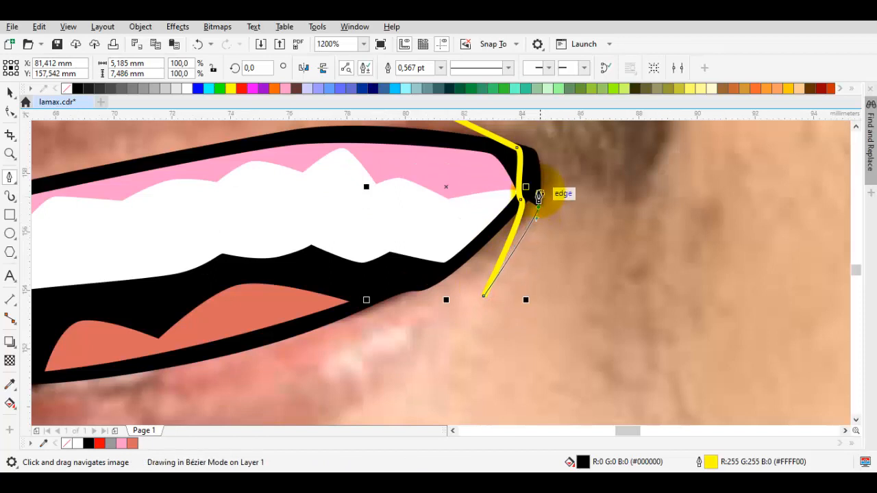
- Trace the outer side of the ear-side crease back up to its upper tip, close the shape, and remove its yellow outline
scroll(524, 157, "up", 2)
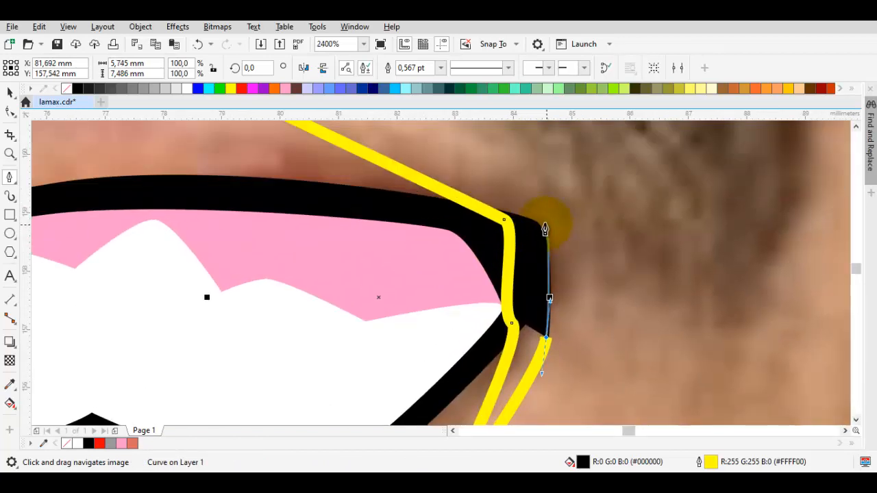
scroll(593, 239, "down", 2)
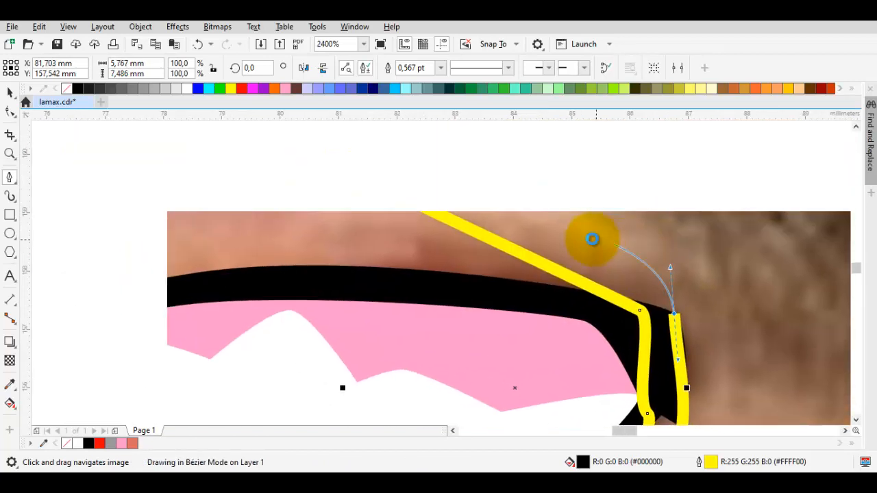
left_click(467, 202)
left_click(468, 203)
left_click(255, 157)
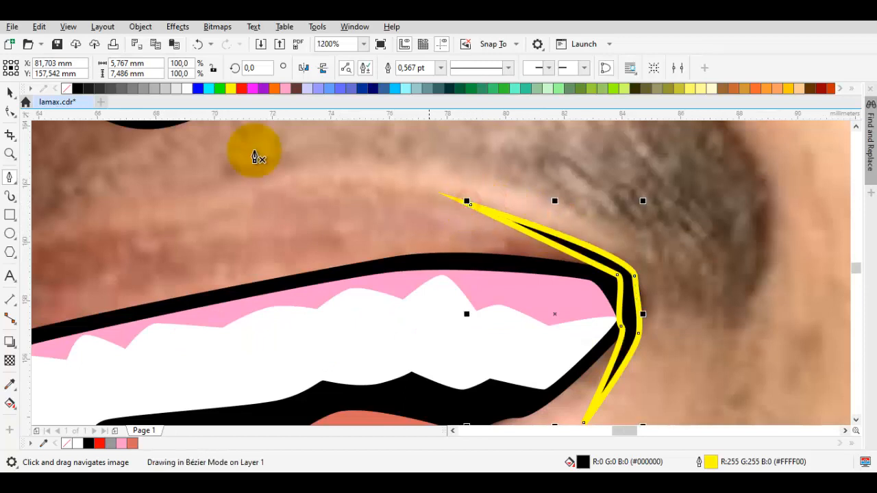
key("space")
scroll(509, 228, "down", 2)
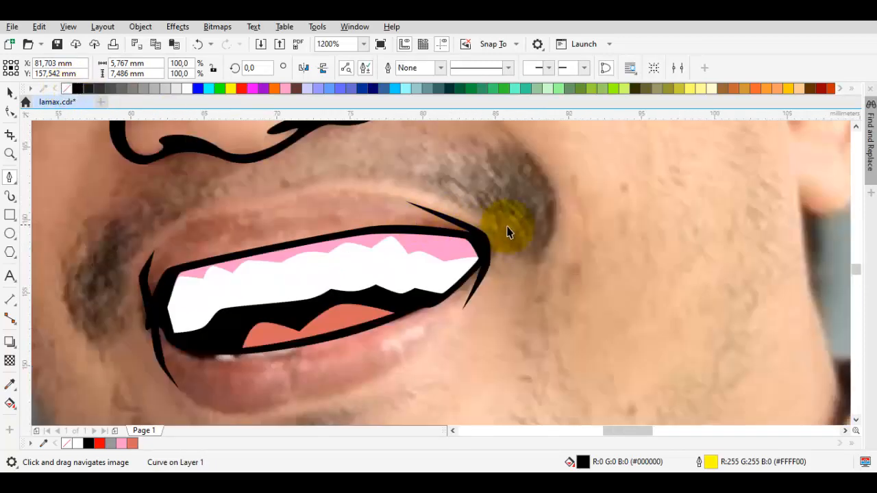
- Start a lip outline at the middle of the upper lip and curve it around to the crease at the corner away from the ear
scroll(513, 228, "down", 4)
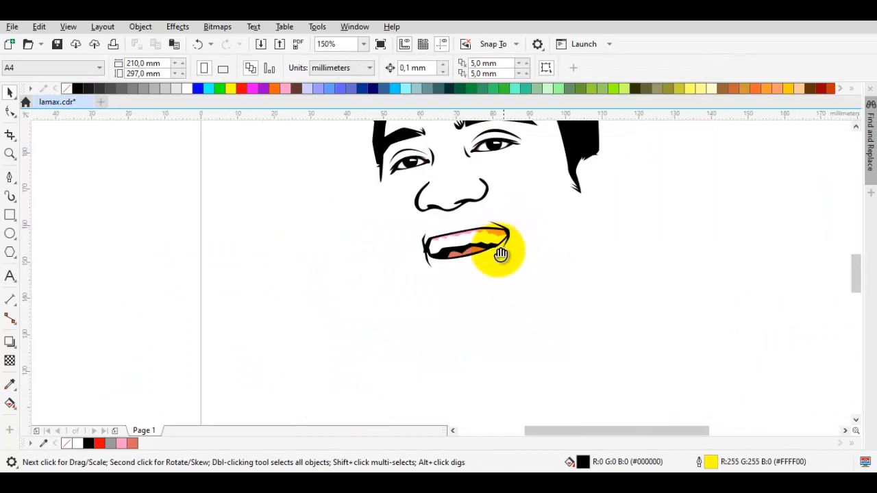
scroll(475, 306, "up", 4)
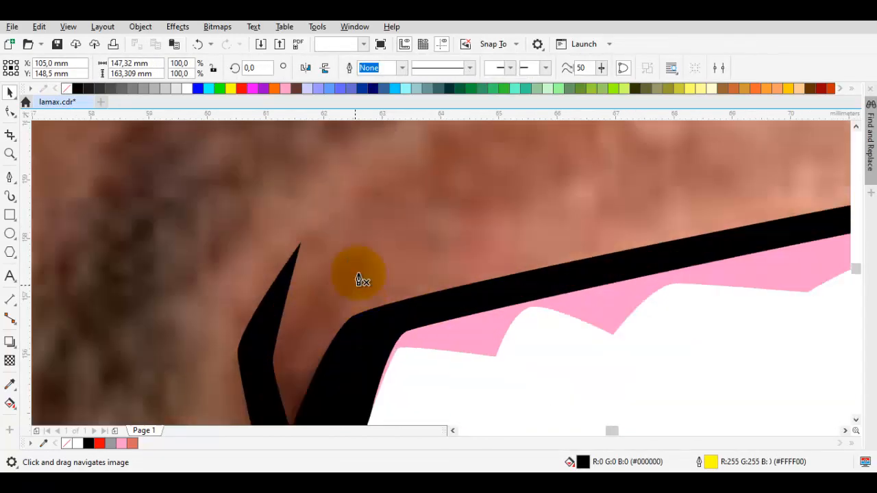
key("space")
scroll(470, 201, "up", 1)
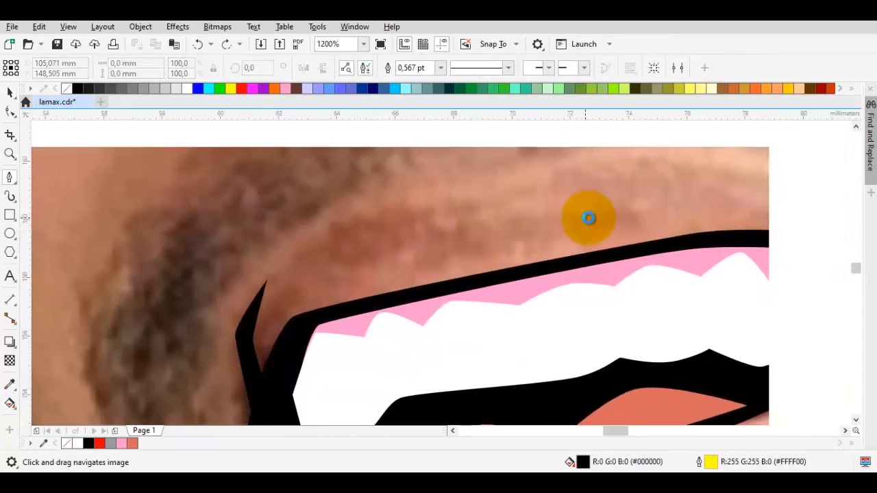
left_click_drag(588, 218, 630, 213)
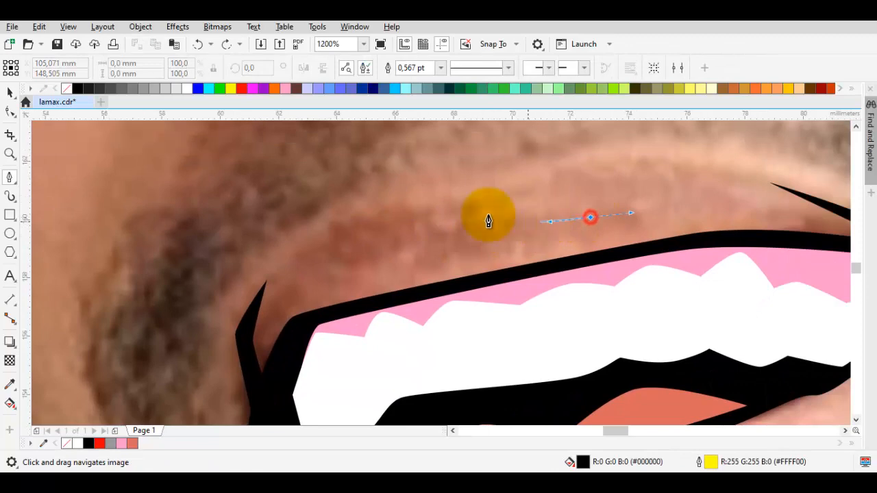
left_click(240, 321)
scroll(240, 324, "up", 1)
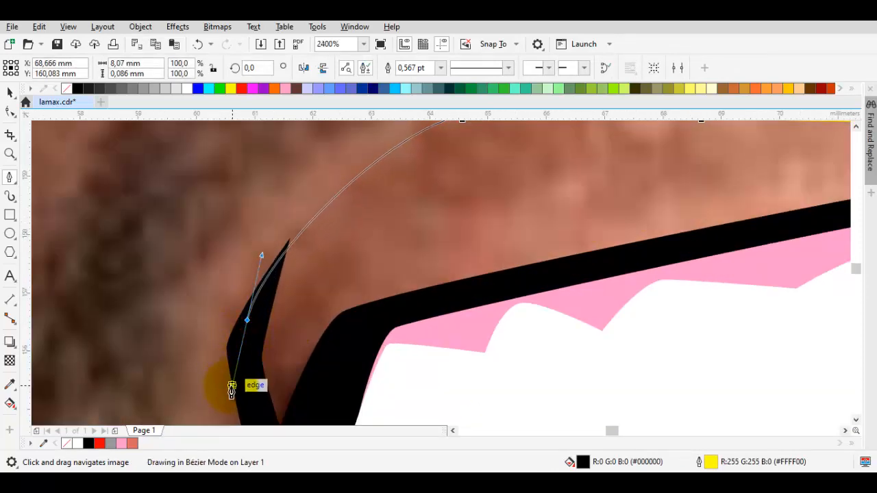
left_click(232, 389)
scroll(246, 401, "down", 1)
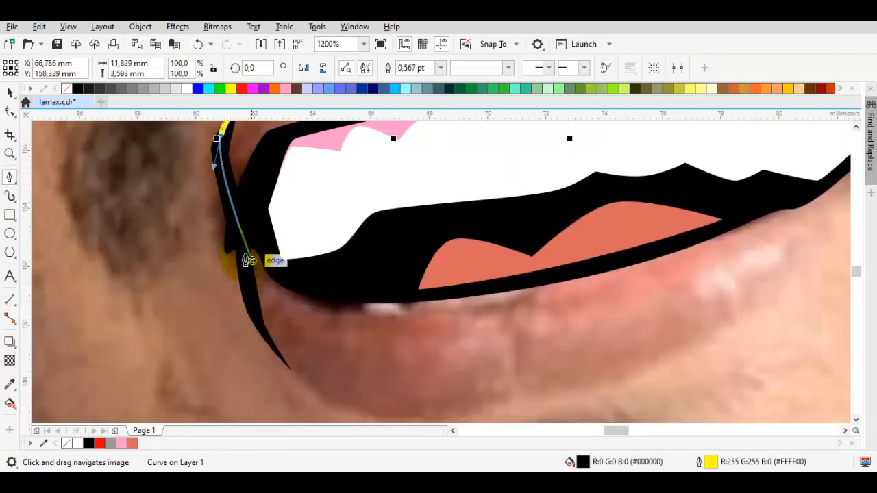
- Continue the lip outline down inside the corner crease and curve it along the underside of the lower lip
scroll(248, 260, "up", 1)
scroll(260, 359, "down", 1)
scroll(245, 254, "up", 1)
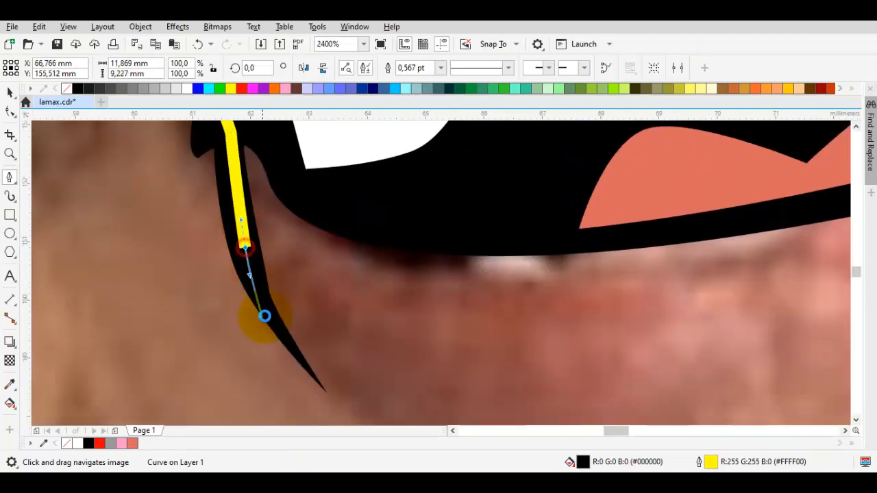
left_click(264, 313)
scroll(264, 313, "down", 1)
left_click_drag(325, 399, 329, 397)
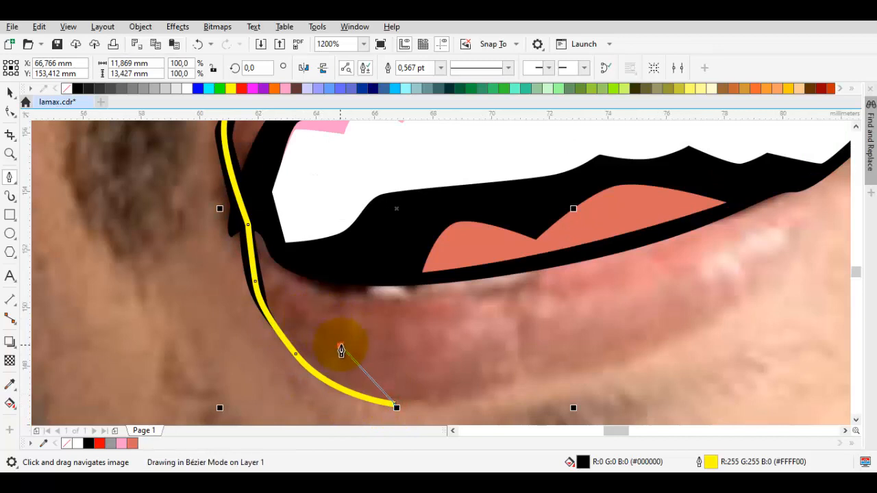
- Turn the lip outline back up to the mouth's lower edge and follow that edge to near the ear-side corner
left_click(332, 298)
left_click_drag(519, 295, 500, 289)
left_click_drag(763, 199, 516, 297)
left_click(555, 274)
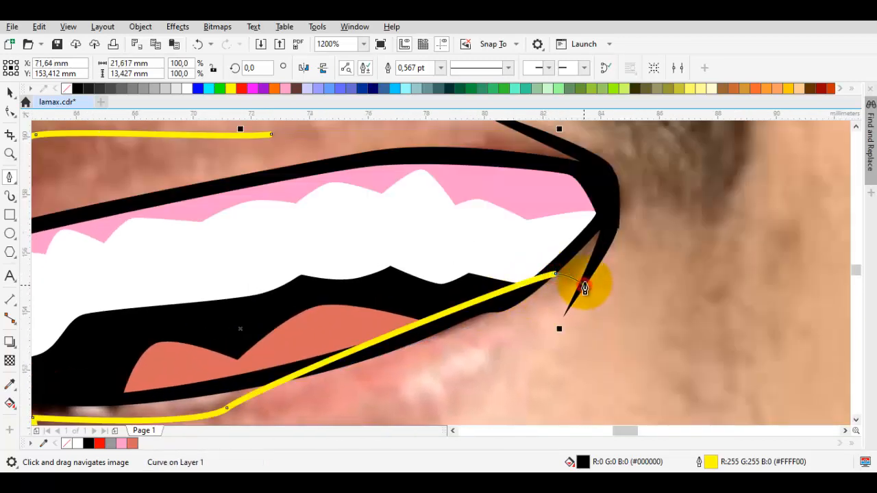
- Carry the lip outline up inside the ear-side crease and end it in a short notch below the crease's upper part
scroll(613, 283, "up", 2)
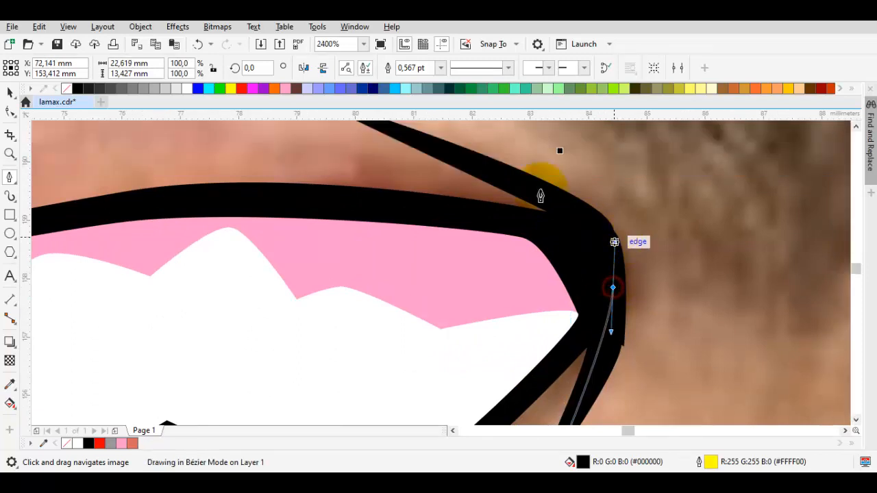
left_click_drag(498, 178, 578, 252)
double_click(463, 207)
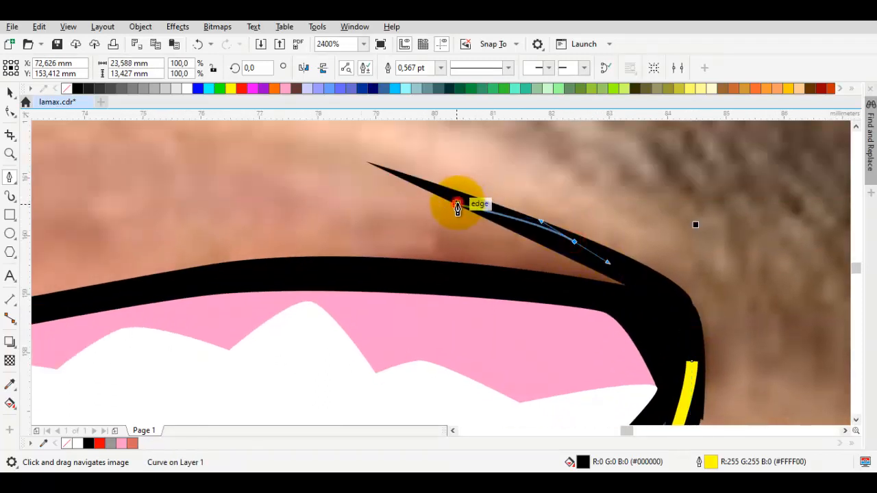
left_click_drag(457, 206, 479, 245)
- Run the lip outline back along the mouth's upper edge, bend it up onto the upper lip, and close it at its starting point
scroll(306, 283, "down", 4)
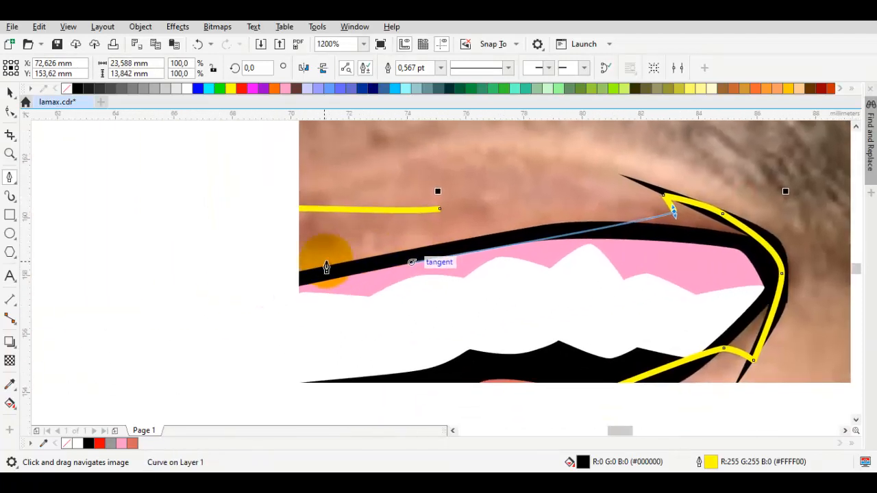
left_click_drag(261, 286, 211, 254)
left_click(199, 254)
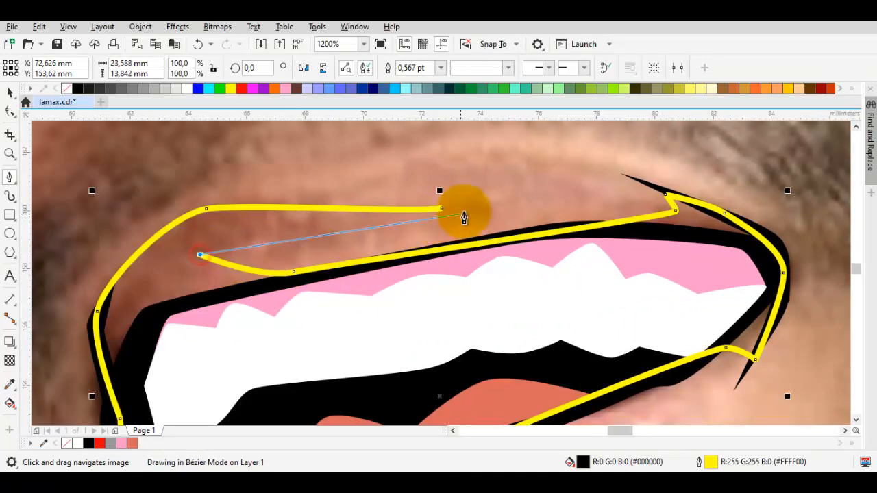
left_click(441, 208)
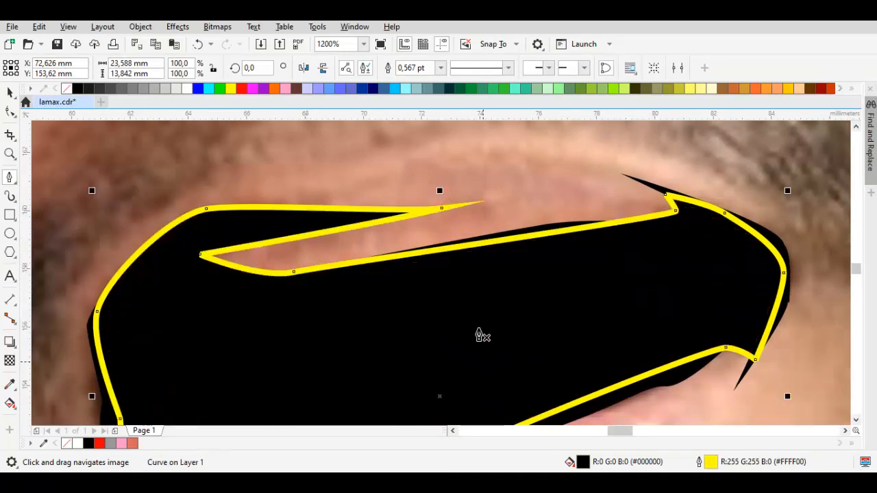
- Fill the closed lip shape with a color sampled from the photo's upper lip, and order it directly in front of the photo
key("i")
left_click(470, 213)
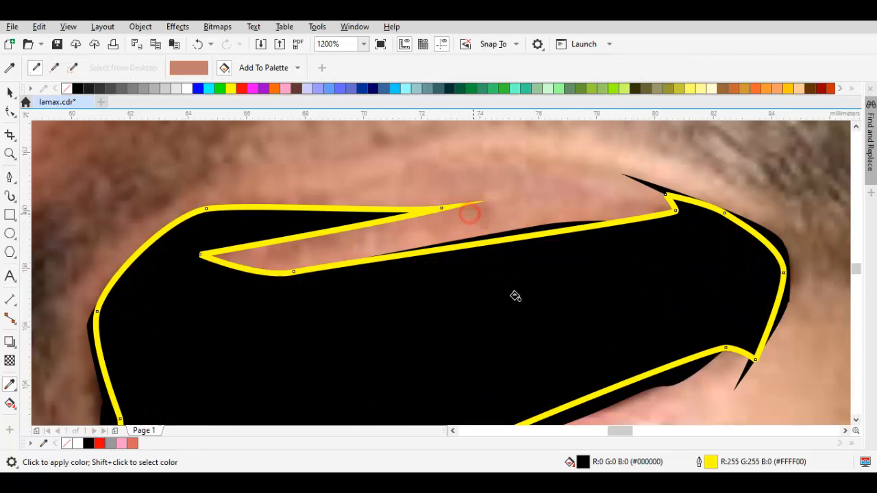
left_click(157, 286)
right_click(158, 288)
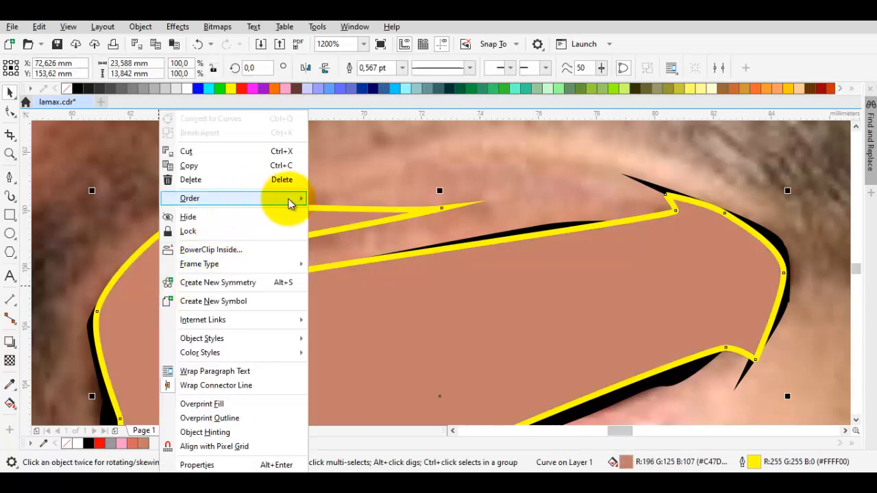
mouse_move(288, 202)
left_click(384, 294)
left_click(496, 181)
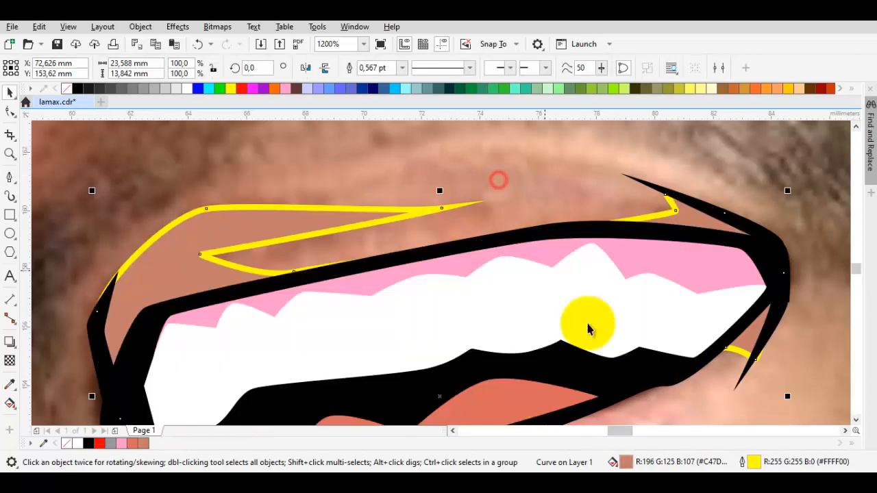
- Darken the lip shape's uniform fill to #B86753 and deselect the shape
double_click(623, 457)
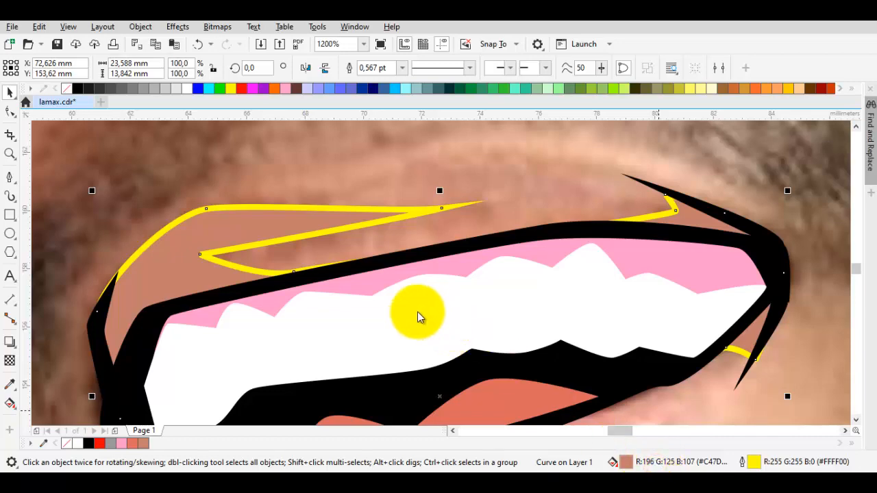
left_click_drag(341, 198, 344, 199)
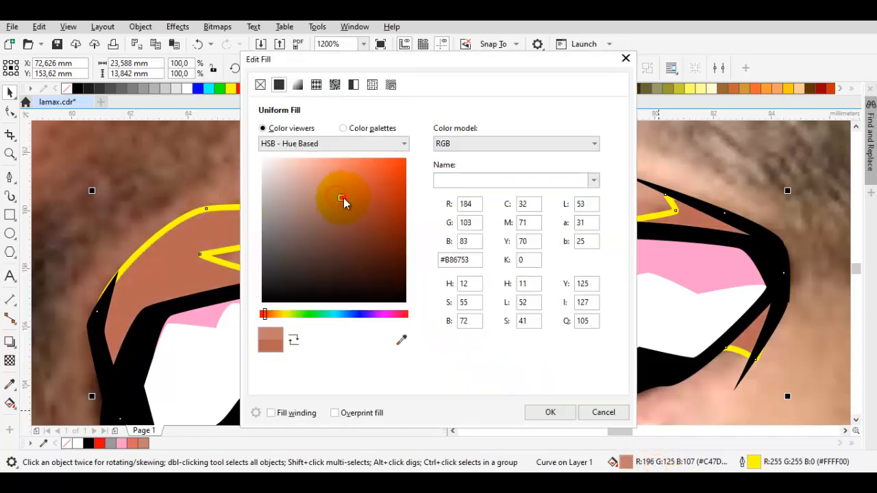
key("Return")
scroll(596, 205, "down", 2)
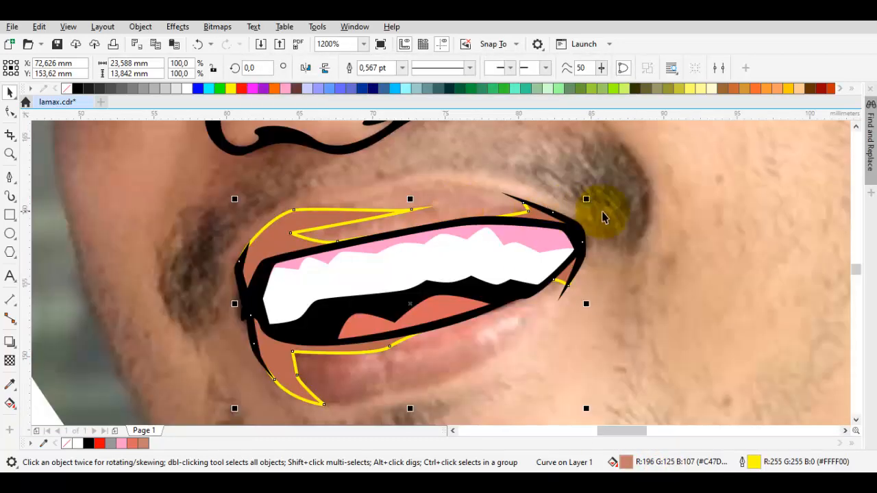
left_click(609, 211)
left_click_drag(465, 327, 473, 309)
key("Escape")
- Start a full lip outline at the lower lip's ear-side edge and curve it along the underside toward the opposite corner crease
key("p")
scroll(508, 325, "up", 1)
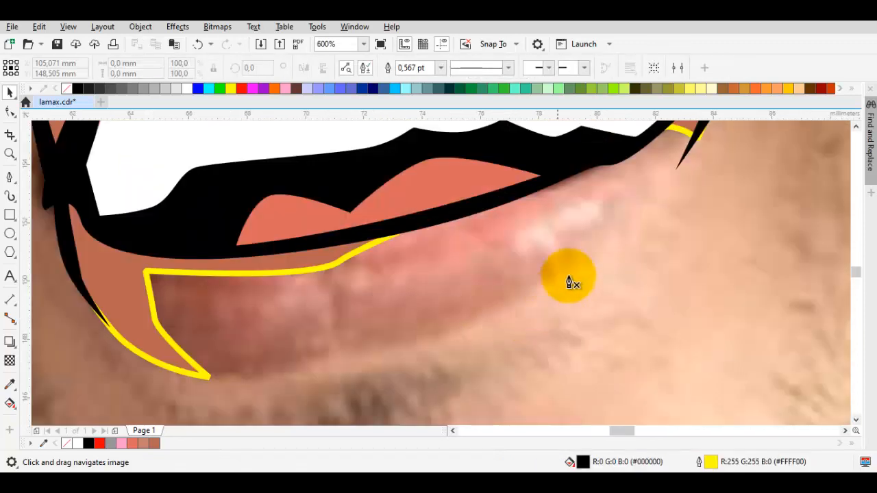
mouse_move(607, 231)
left_mouse_down()
mouse_move(593, 252)
mouse_move(617, 234)
left_mouse_up()
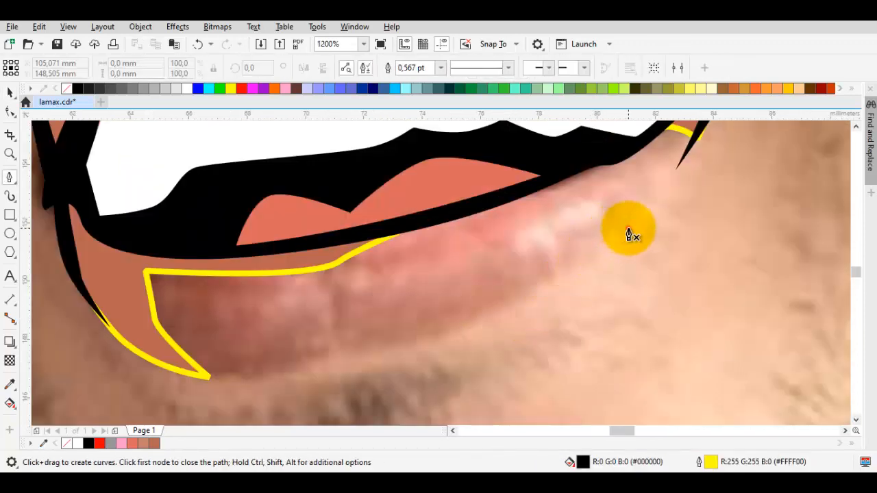
left_click(628, 229)
left_click_drag(459, 337, 411, 356)
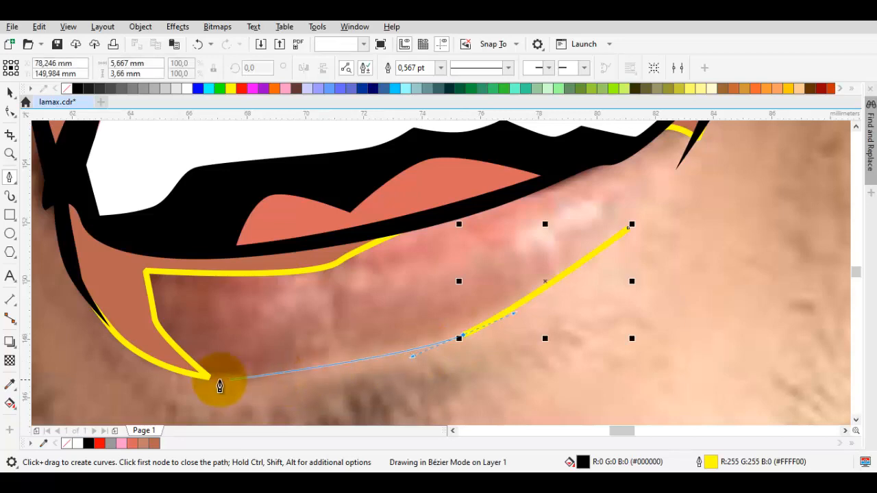
left_click_drag(207, 378, 183, 380)
left_click_drag(126, 325, 171, 359)
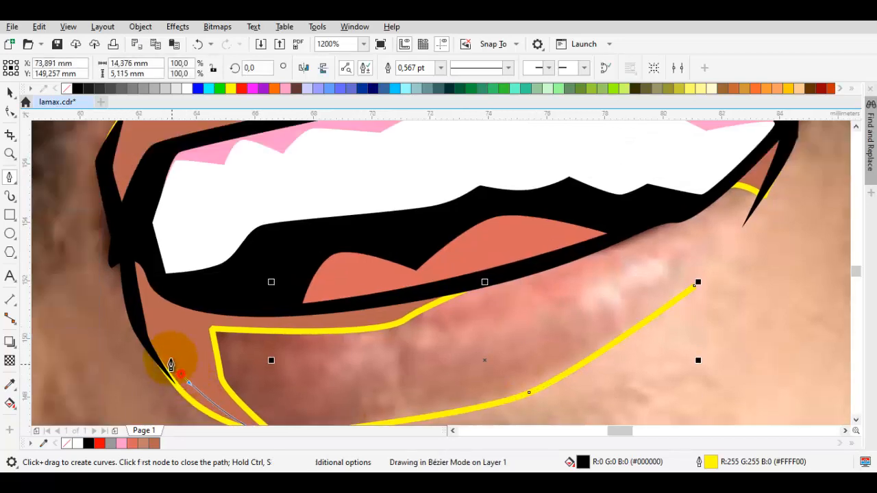
- Carry the full lip outline up past the mouth corner and curve it over the upper lip's top edge
scroll(133, 233, "down", 1)
left_click_drag(133, 226, 134, 310)
scroll(176, 245, "up", 1)
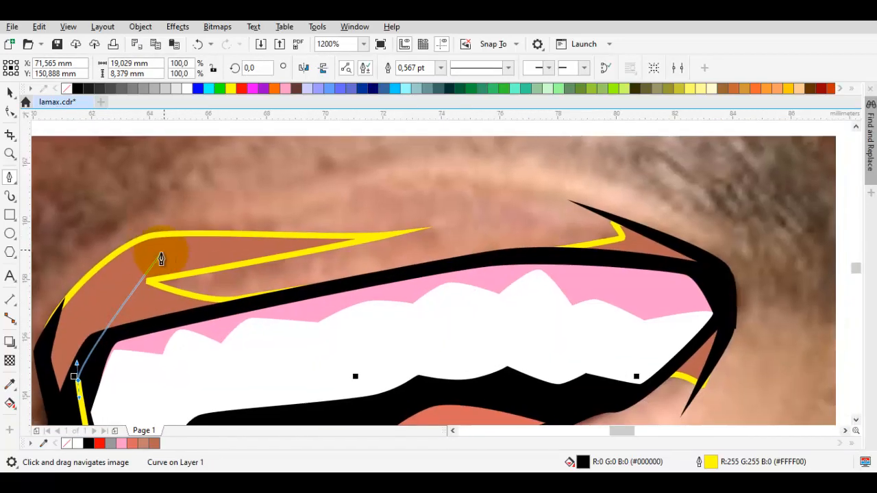
left_click_drag(123, 248, 225, 189)
left_click_drag(327, 200, 411, 169)
left_click_drag(566, 199, 668, 233)
- Bring the full lip outline down around the ear-side corner and close it at its starting point on the lower lip
left_click_drag(733, 276, 666, 215)
left_click_drag(661, 246, 665, 257)
left_click_drag(631, 361, 639, 283)
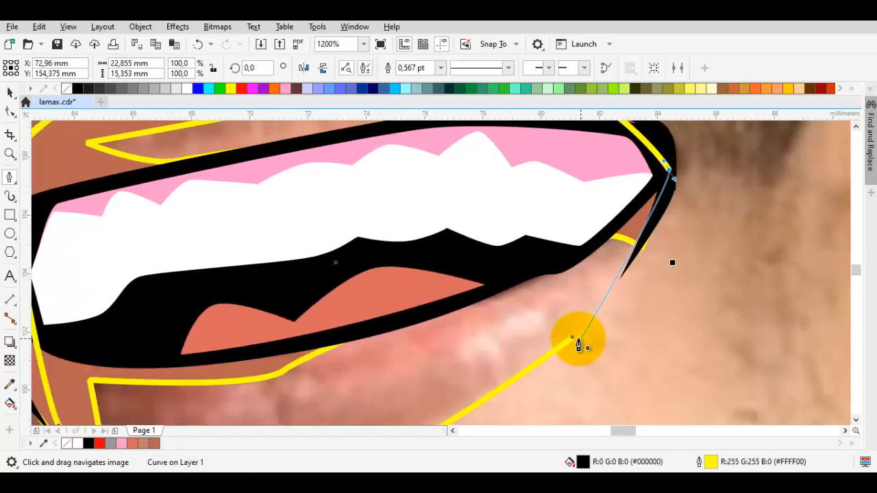
left_click_drag(588, 332, 660, 266)
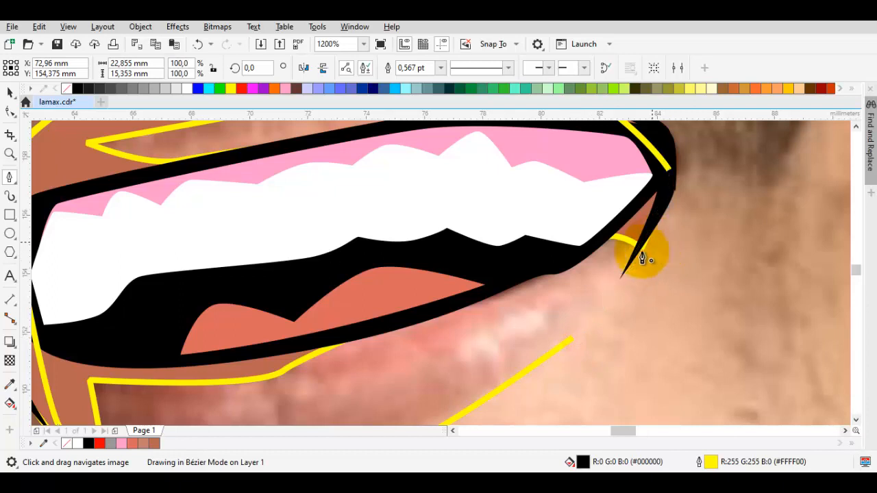
- Edit the full lip outline's closing node and reshape the adjoining curve to smooth the bend at the lower lip's ear-side edge
key("space")
key("F10")
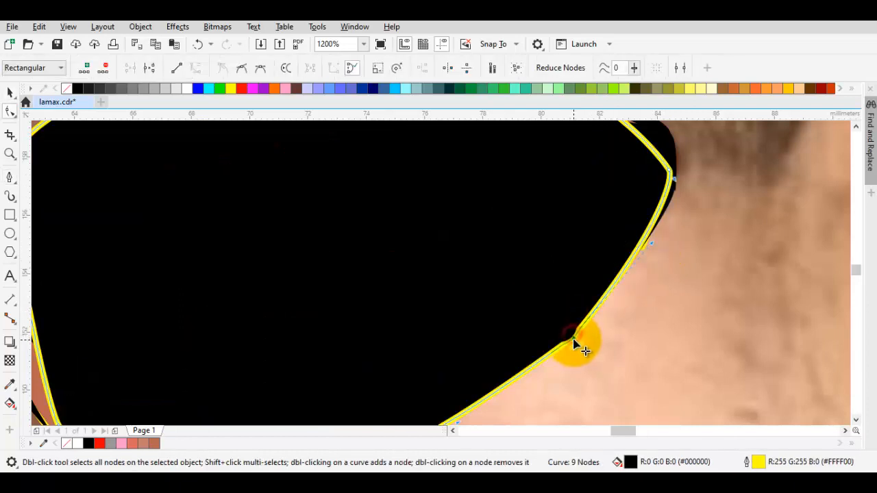
right_click(574, 339)
left_click(614, 224)
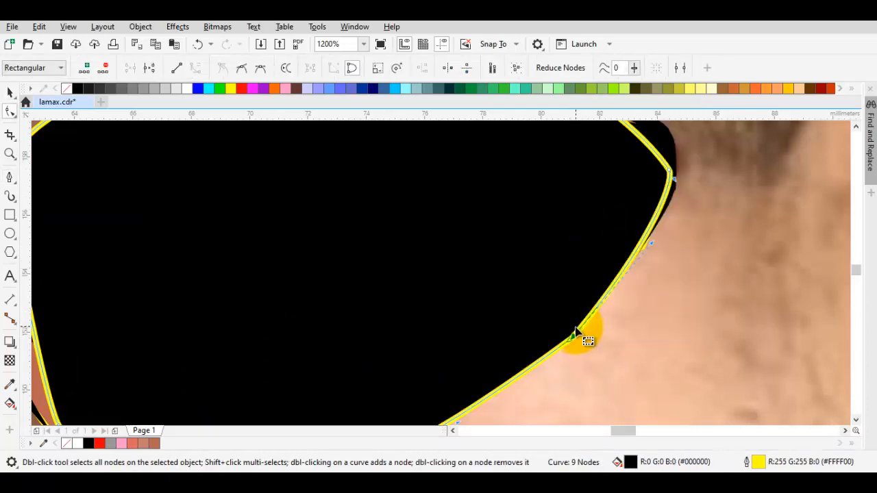
scroll(581, 333, "up", 2)
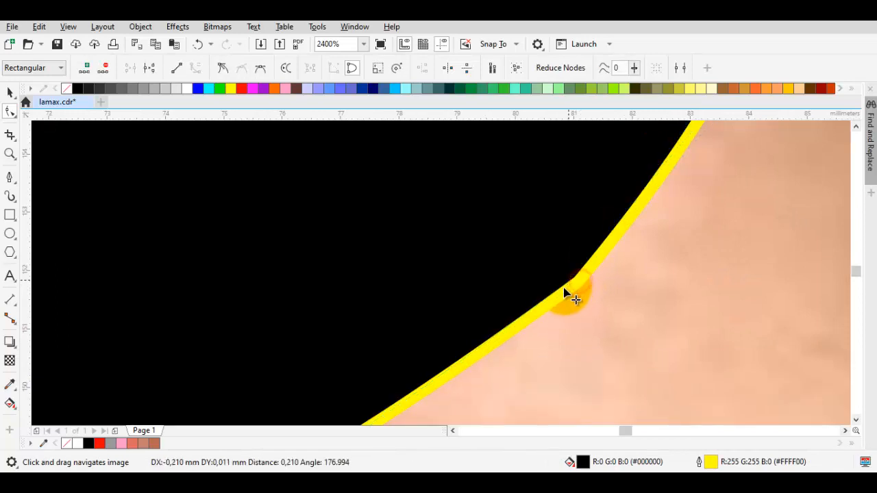
left_click_drag(563, 288, 532, 319)
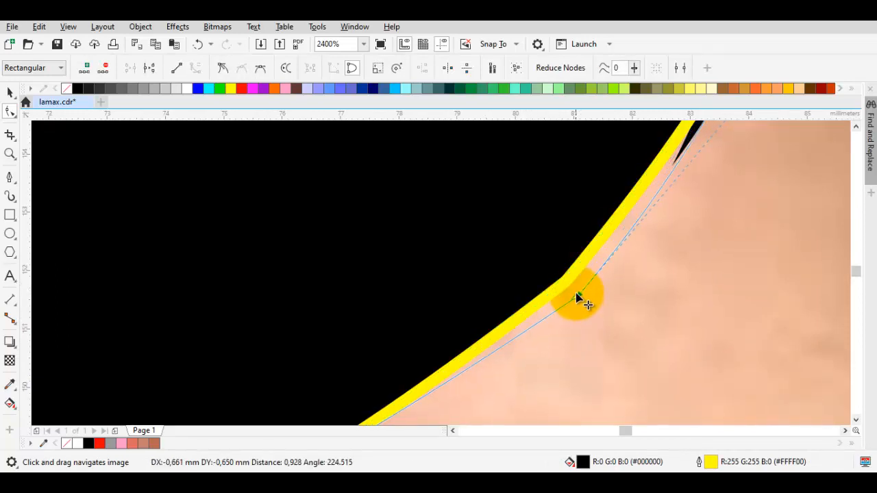
key("ctrl+z")
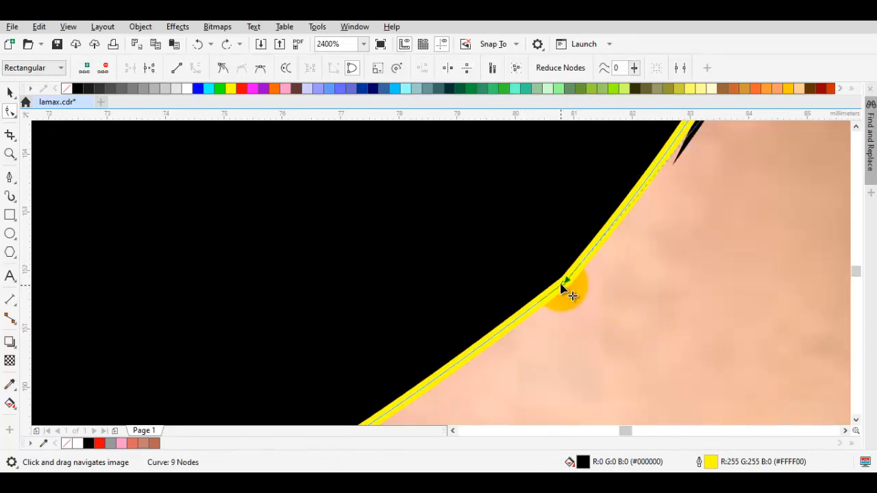
left_click_drag(561, 287, 491, 334)
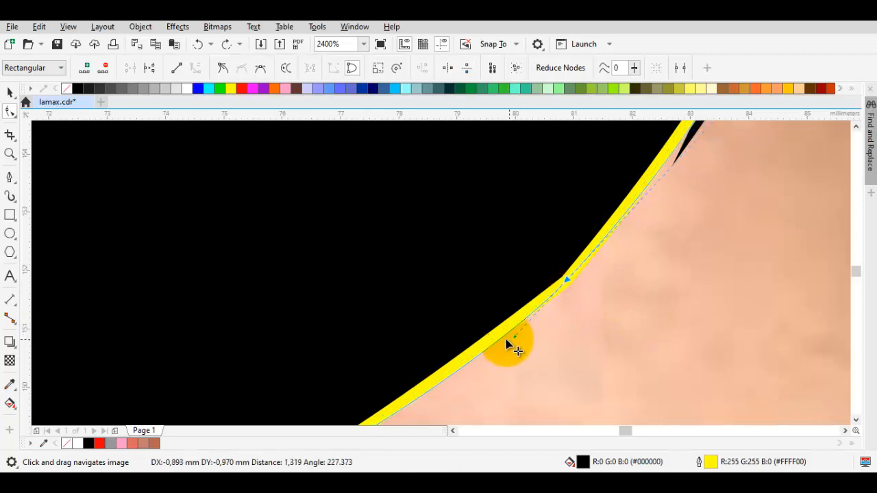
key("space")
- Order the full lip shape directly in front of the photo and remove its fill
scroll(503, 338, "down", 2)
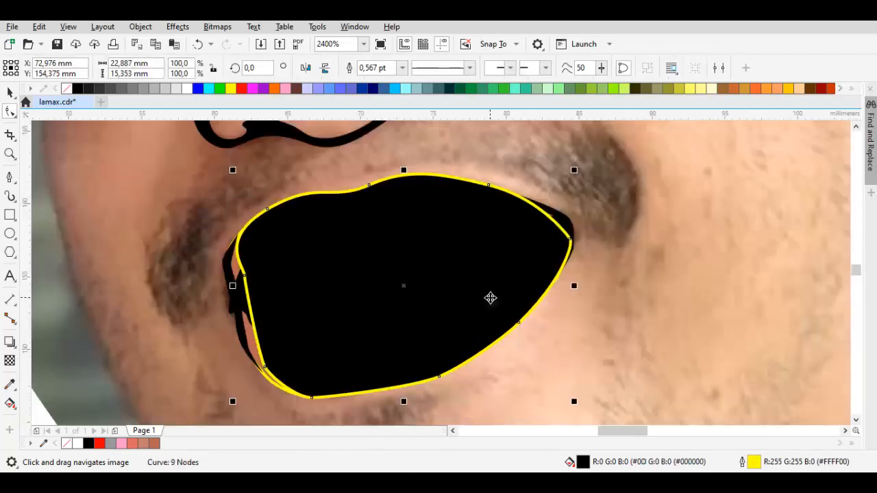
right_click(491, 298)
mouse_move(607, 202)
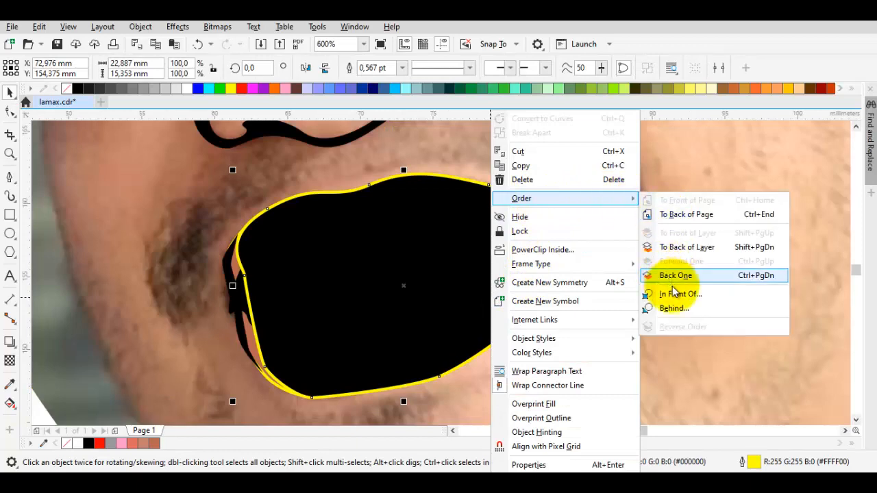
left_click(674, 287)
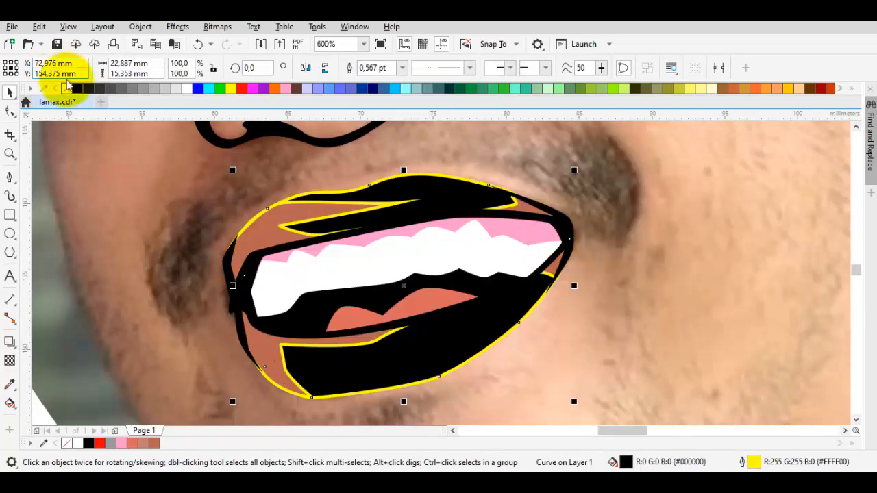
left_click(65, 88)
key("Escape")
- Start an inner outline on the lower lip with a shallow V-shaped dip, and curve it along the lip toward the ear-side corner
scroll(399, 335, "up", 1)
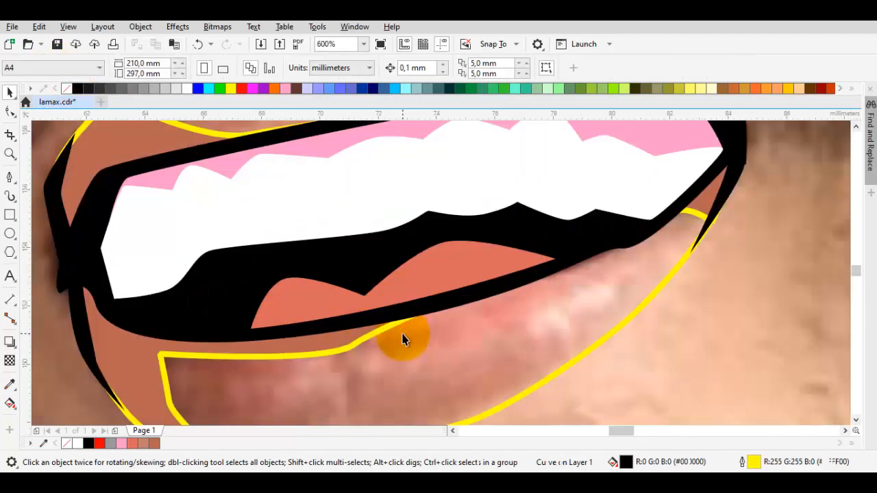
left_click_drag(405, 338, 391, 245)
key("p")
left_click_drag(240, 295, 269, 309)
left_click(322, 326)
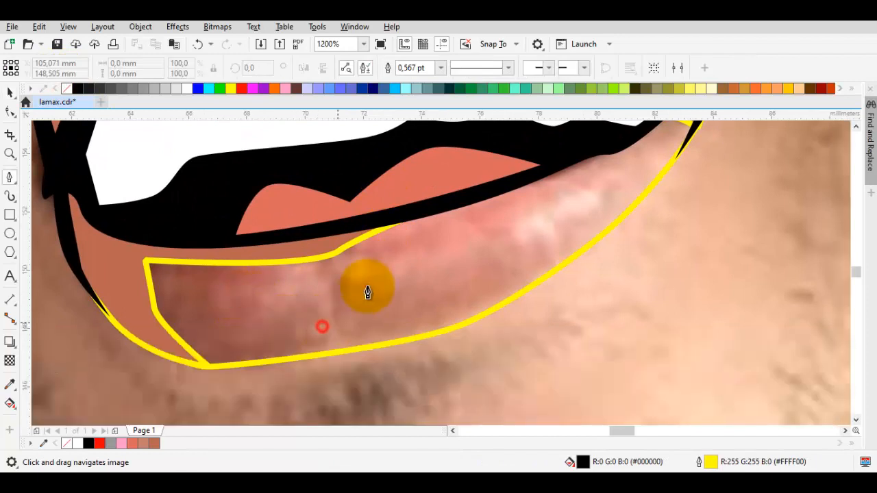
left_click(365, 287)
left_click_drag(539, 266, 599, 239)
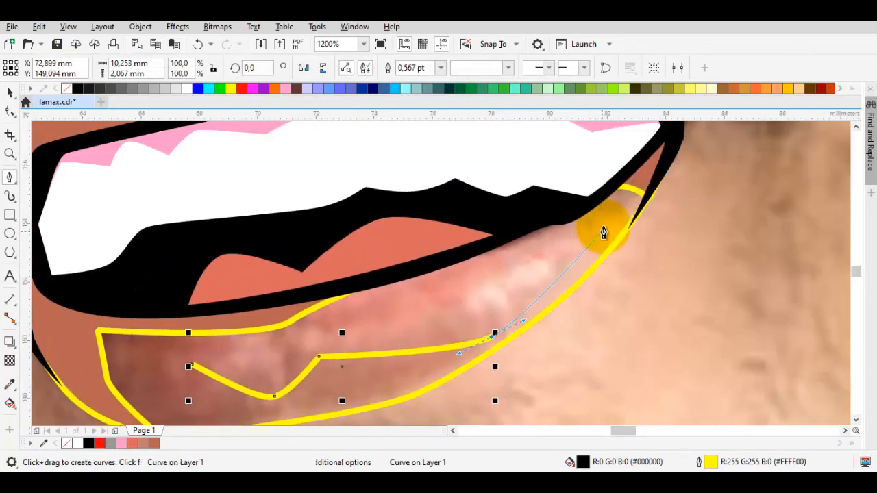
- Run the lower lip's inner outline up to the ear-side corner, back below the mouth edge, and close it at its starting point
left_click(613, 224)
left_click(366, 306)
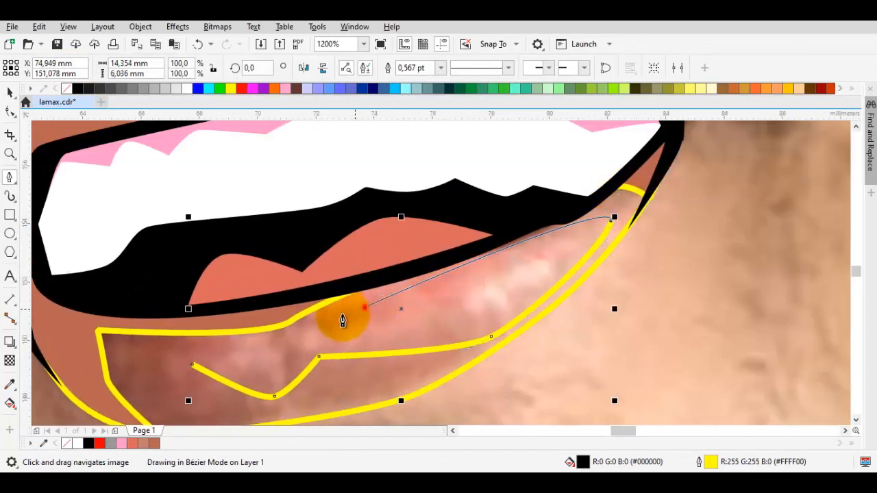
left_click(326, 342)
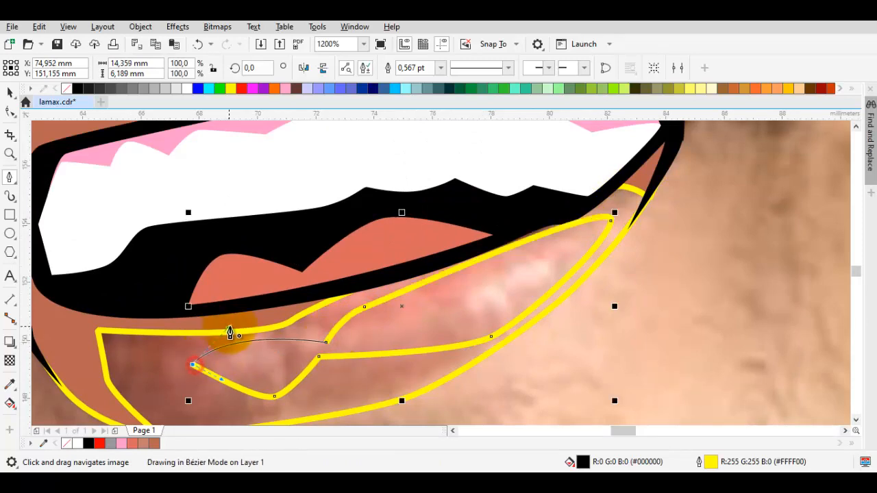
- Draw an inner outline along the middle of the upper lip toward the ear-side corner and back beneath the lip's top edge
scroll(262, 343, "down", 2)
scroll(288, 322, "up", 3)
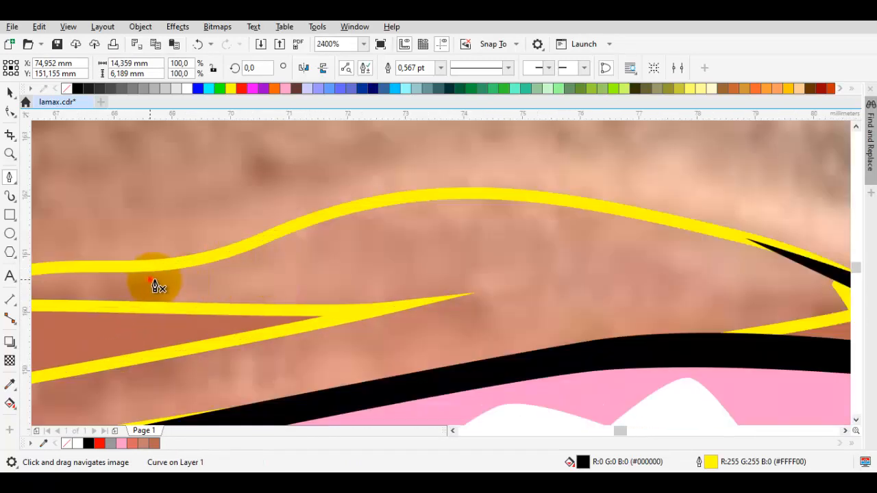
left_click(148, 280)
left_click_drag(302, 288, 323, 277)
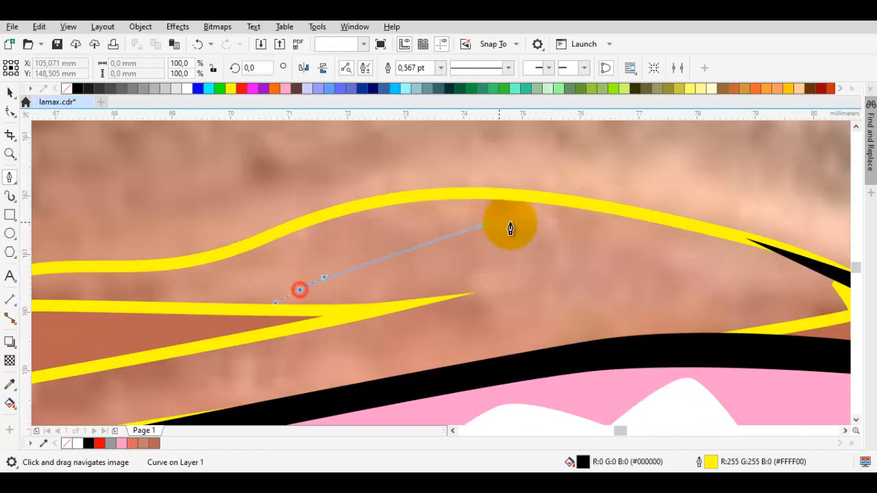
left_click(541, 272)
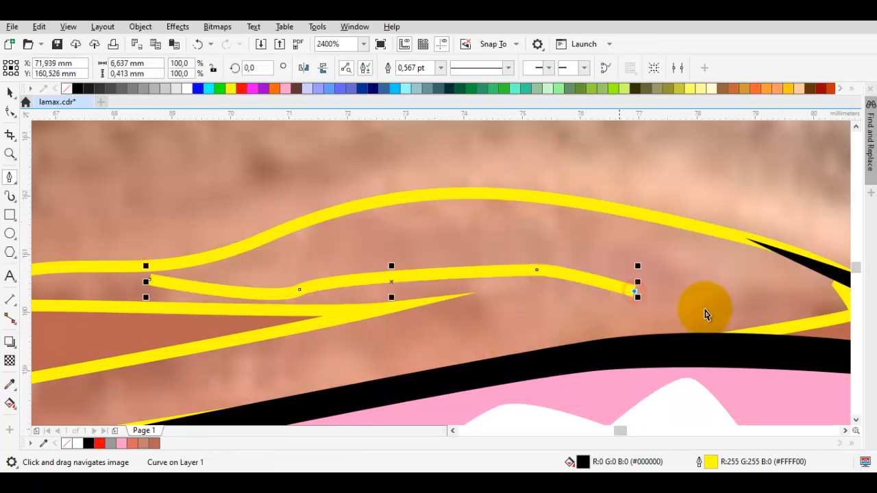
left_click(708, 297)
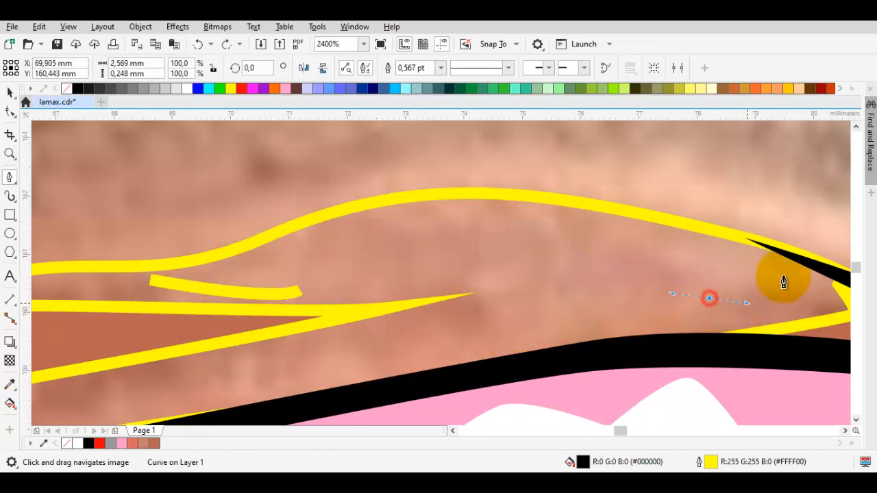
left_click(785, 270)
left_click(430, 216)
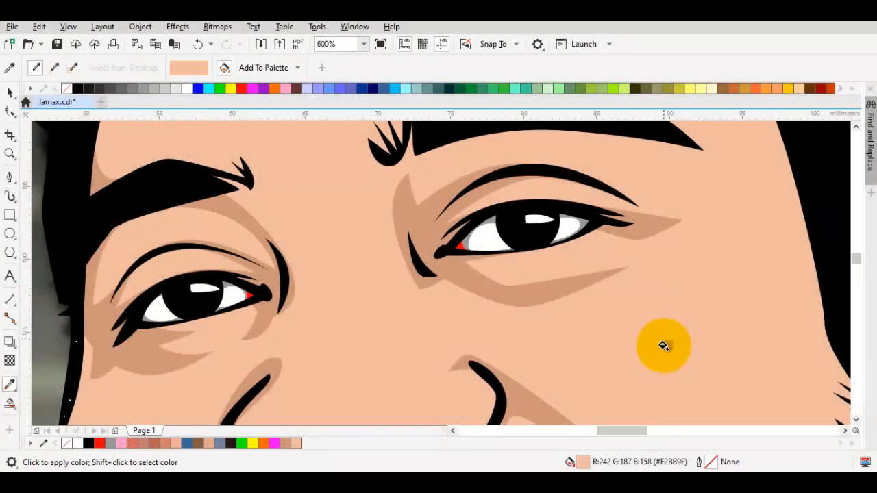
- Lighten the face skin's uniform fill to a paler peach tone and adjust its hue slightly
key("space")
left_click(659, 357)
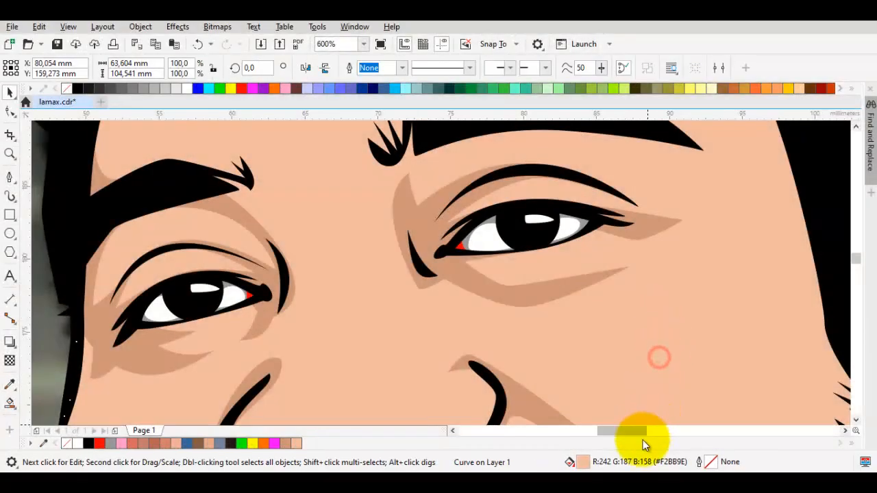
key("shift+F11")
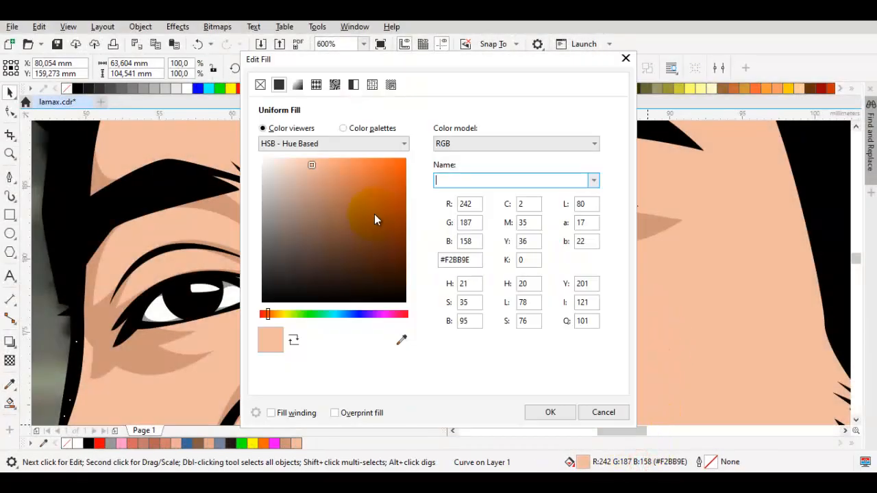
left_click(306, 162)
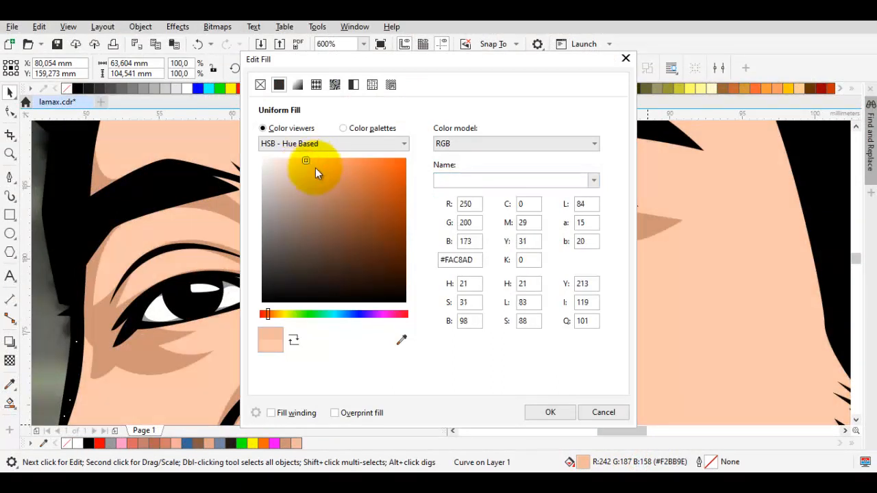
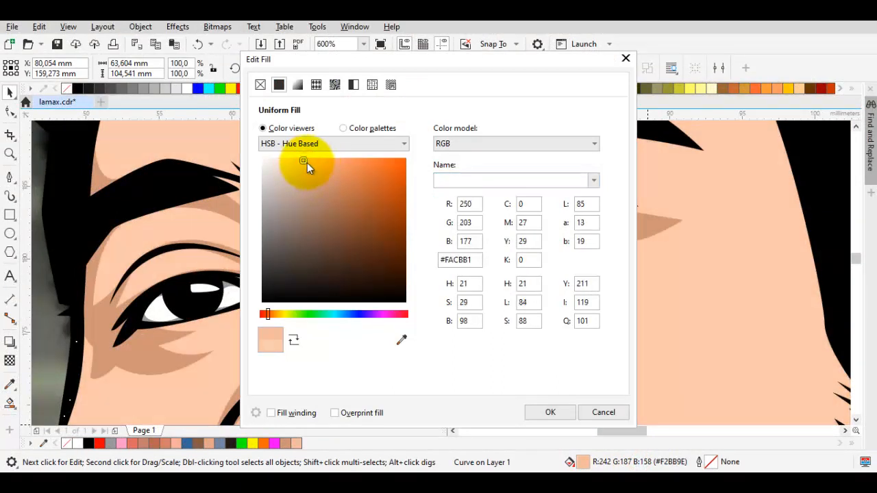
left_click_drag(271, 314, 269, 315)
key("Escape")
- Move the reference photo aside to compare it with the vector portrait, and undo the move
scroll(318, 308, "down", 6)
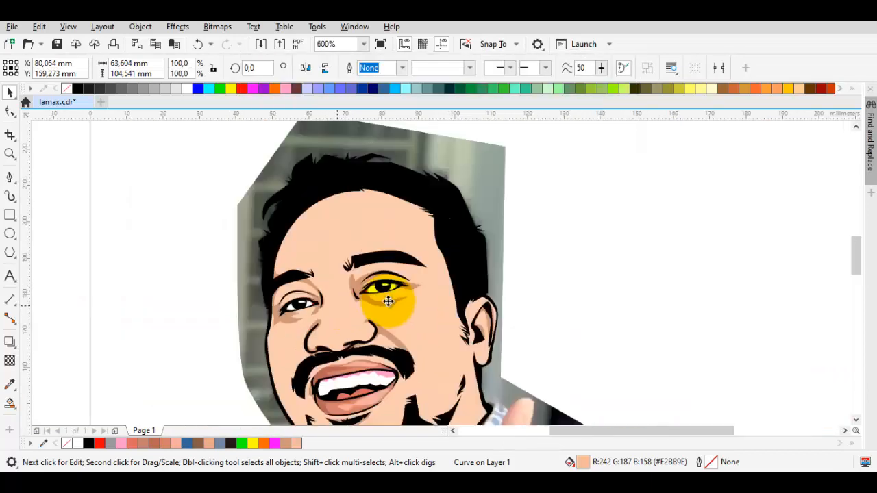
left_click_drag(446, 380, 258, 328)
left_click(602, 261)
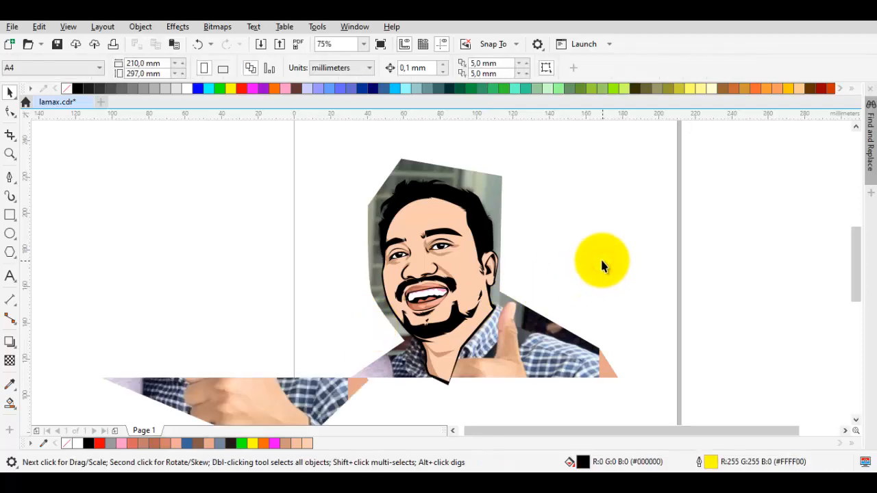
scroll(592, 267, "down", 2)
scroll(524, 274, "up", 2)
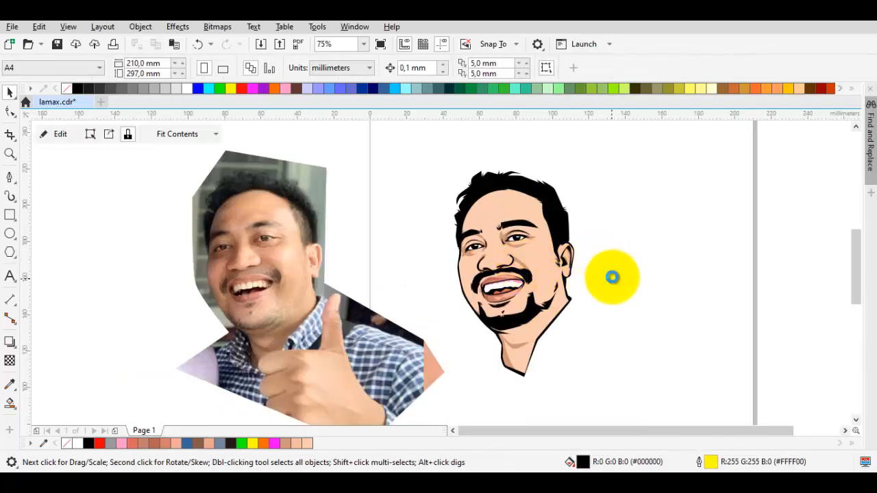
key("ctrl+z")
scroll(552, 262, "up", 2)
key("Escape")
left_click_drag(487, 241, 598, 261)
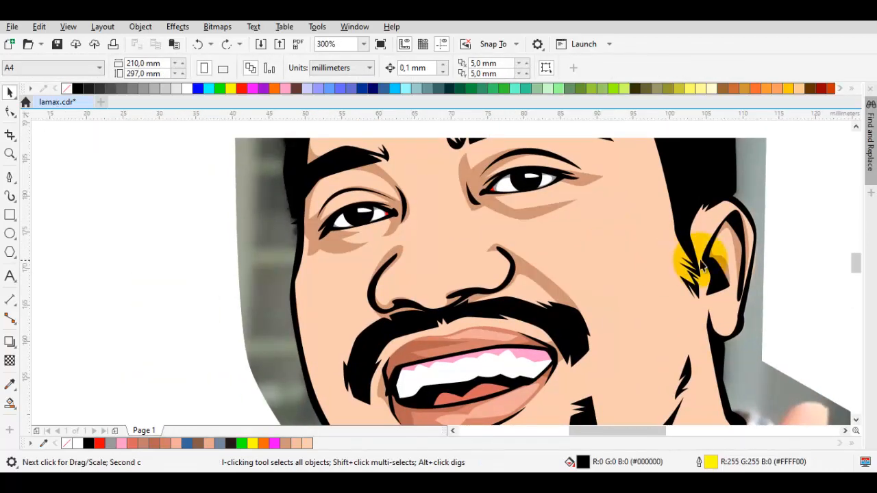
- Place a copy of the reference photo beside the portrait for comparison, and undo the copy
scroll(701, 264, "down", 2)
left_click_drag(740, 346, 529, 345)
right_click(528, 345)
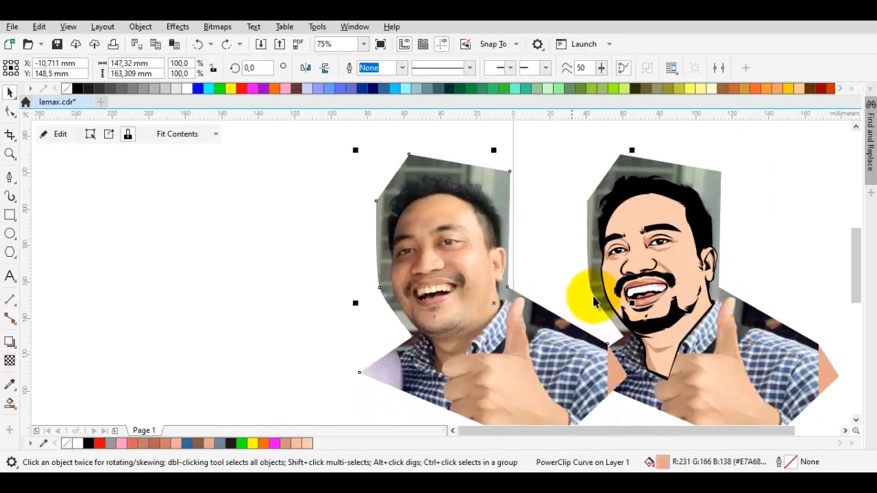
scroll(655, 192, "up", 1)
key("Escape")
key("p")
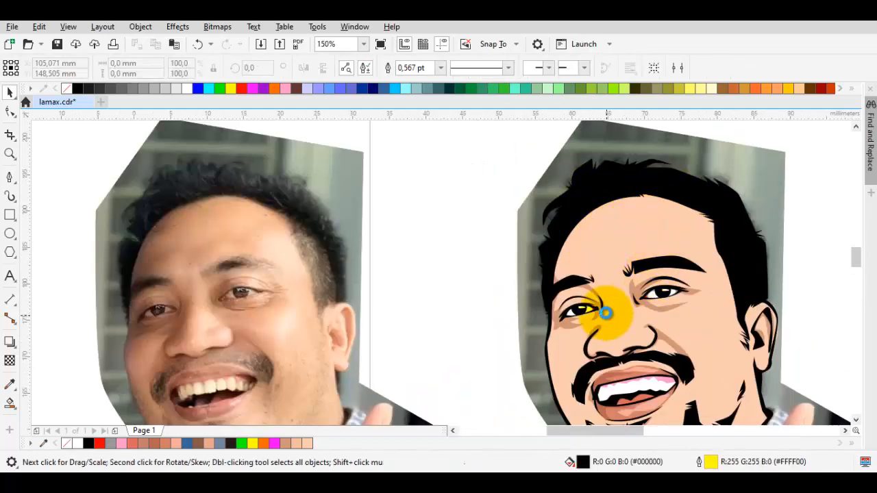
scroll(606, 313, "up", 2)
left_click_drag(612, 312, 587, 244)
scroll(587, 246, "down", 1)
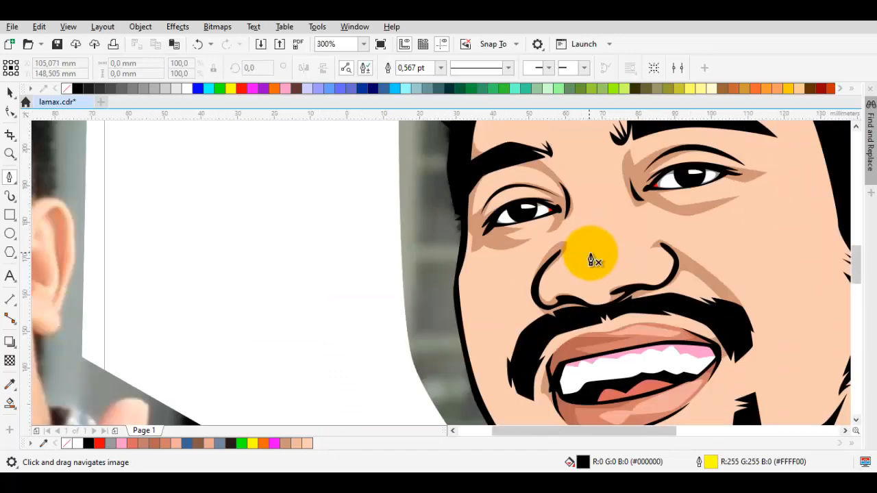
scroll(591, 261, "down", 1)
key("space")
key("ctrl+z")
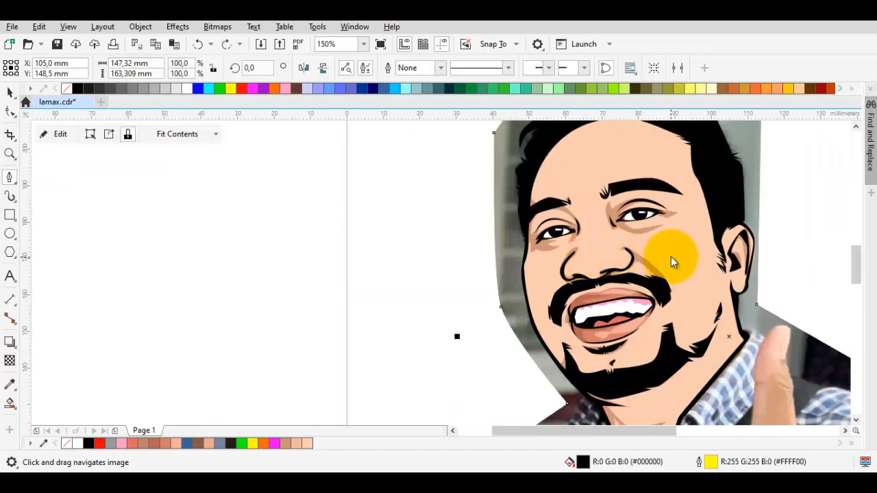
key("Escape")
- Recolor the gum shape above the teeth to a light salmon uniform fill
scroll(617, 289, "up", 1)
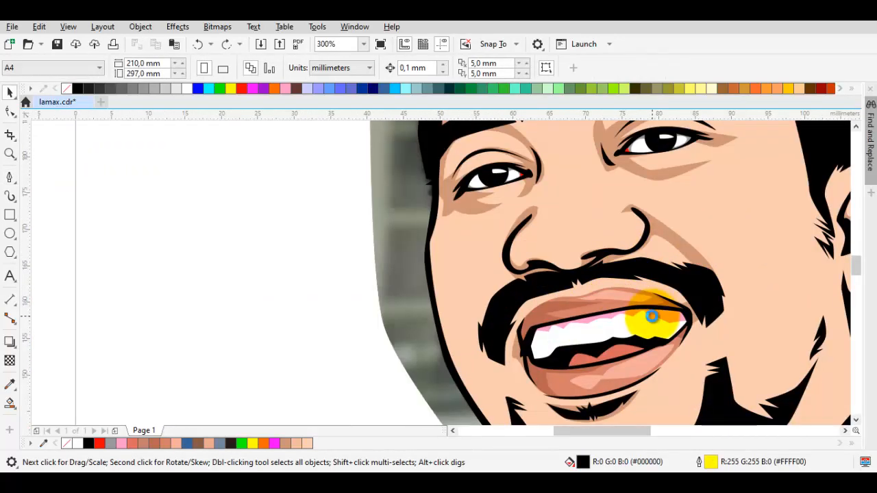
scroll(651, 316, "up", 2)
left_click(678, 314)
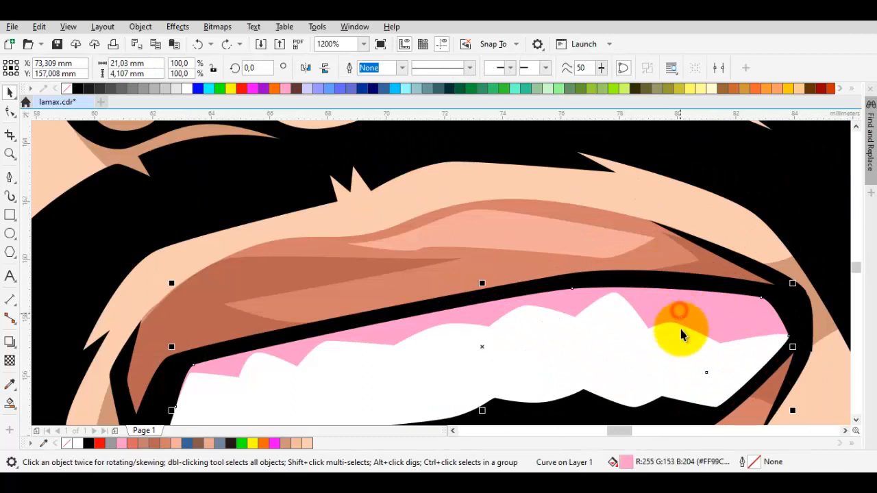
double_click(669, 466)
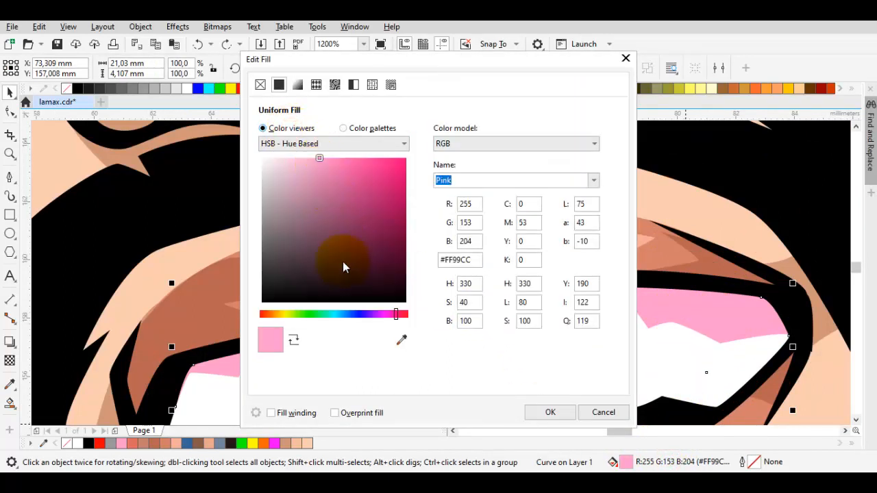
left_click_drag(269, 315, 265, 314)
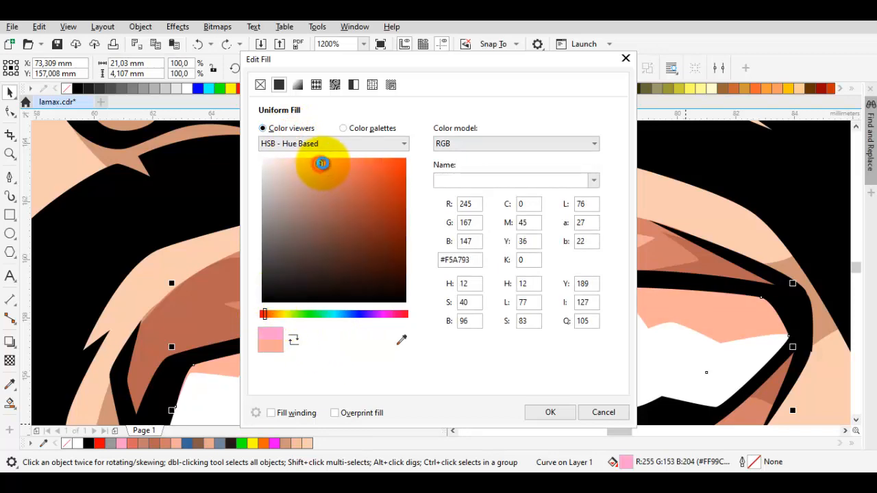
key("Return")
scroll(341, 233, "down", 5)
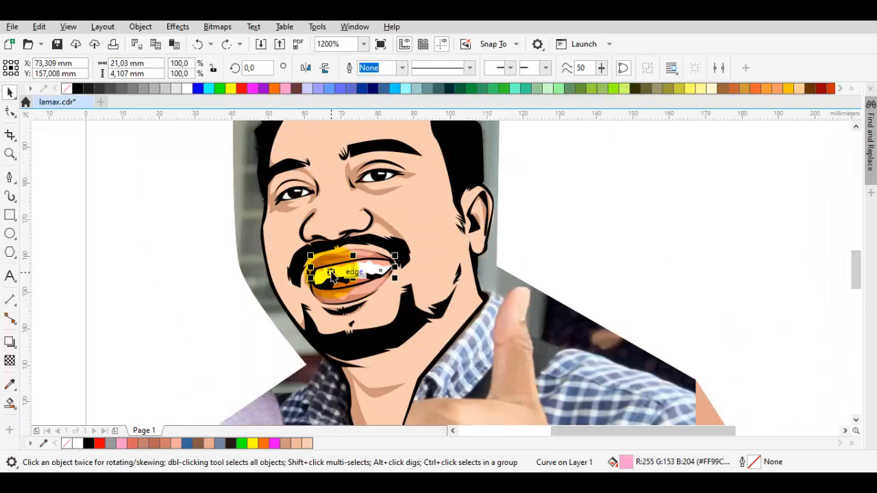
left_click(714, 236)
- Start an outline at the nose bridge, running it down the nose, around the tip and up toward the ear-side nostril
left_click_drag(546, 225, 513, 206)
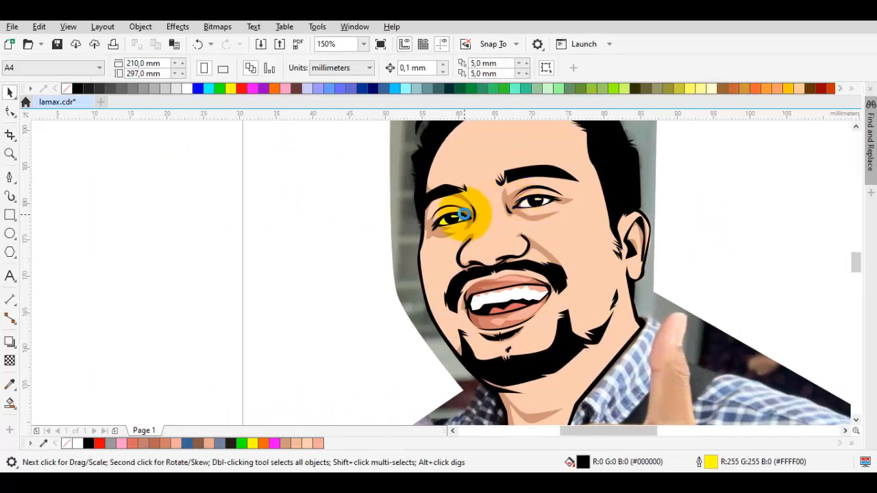
scroll(460, 213, "up", 1)
scroll(486, 242, "down", 1)
scroll(487, 227, "up", 1)
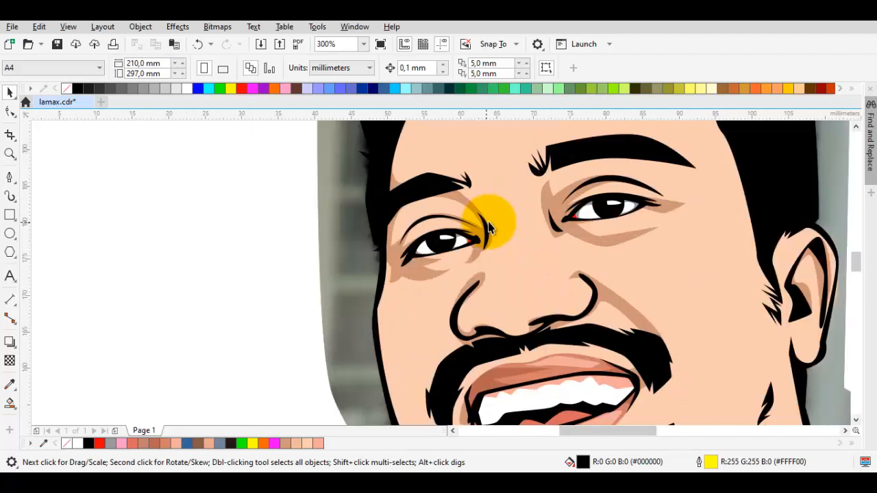
scroll(510, 235, "up", 1)
left_click_drag(513, 245, 524, 235)
key("p")
left_click(524, 229)
left_click_drag(508, 337, 515, 245)
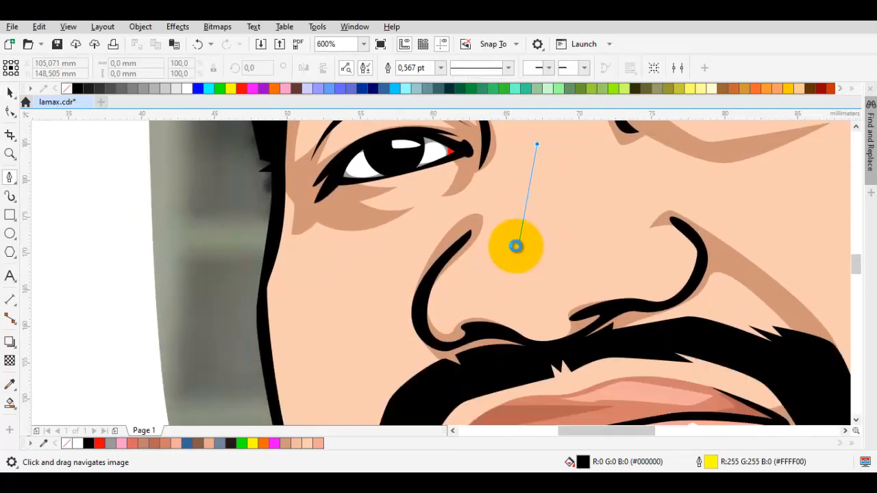
left_click(499, 255)
left_click_drag(536, 302, 556, 313)
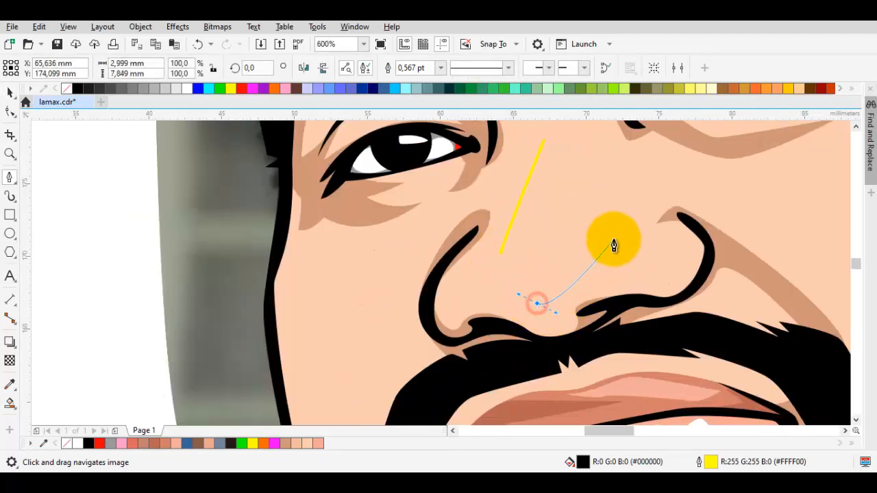
key("Escape")
left_click(592, 268)
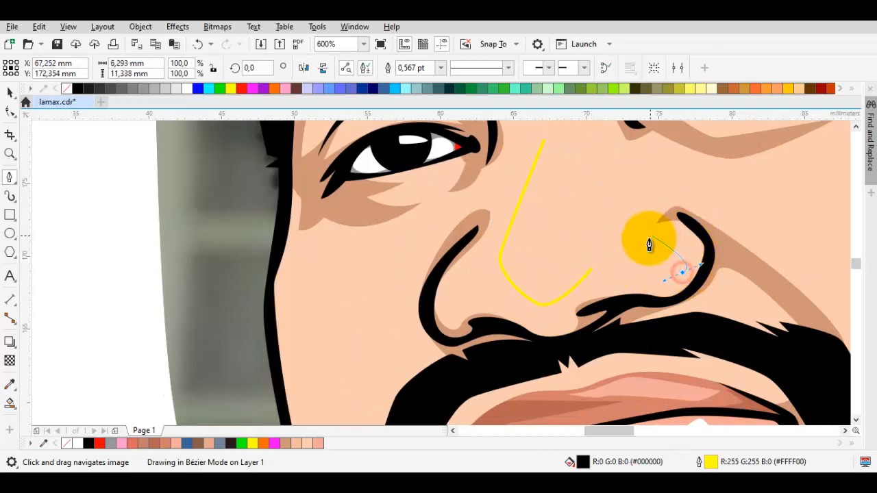
- Loop the nose outline around the ear-side nostril wing, back to the nose's middle, and up to close it at the bridge
scroll(675, 291, "up", 2)
left_click_drag(706, 299, 778, 226)
left_click_drag(650, 197, 624, 208)
left_click(539, 238)
scroll(512, 205, "down", 4)
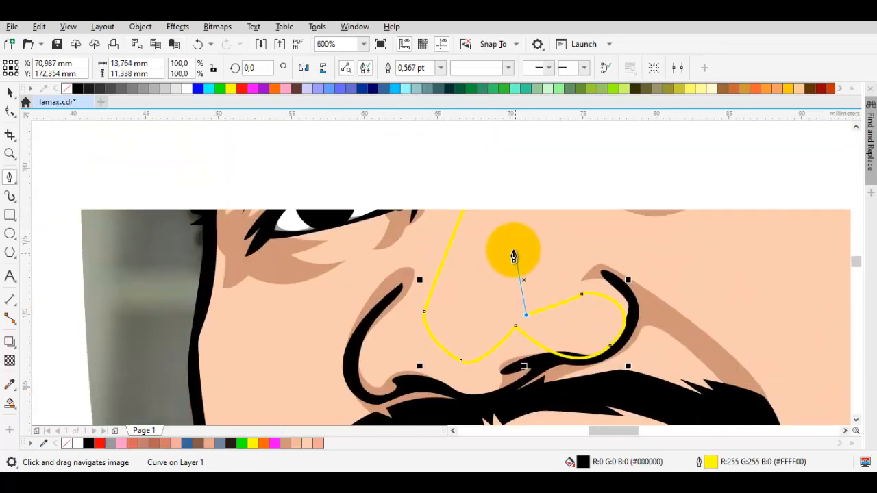
mouse_move(491, 224)
left_mouse_down()
mouse_move(524, 248)
mouse_move(517, 259)
left_mouse_up()
- Adjust the edge nodes of the upper lip's dark shadow and mid-tone shapes near the mouth corner away from the ear
scroll(479, 362, "up", 2)
left_click(432, 376)
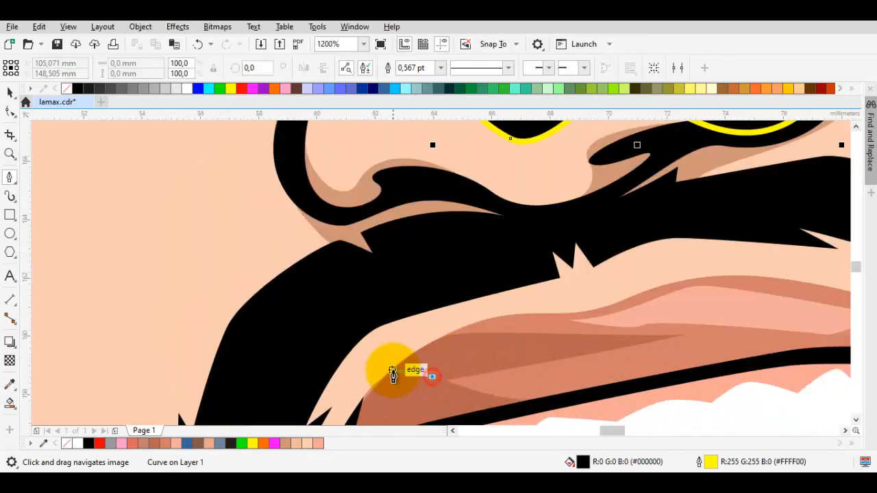
key("space")
scroll(372, 398, "up", 1)
left_click(382, 388)
scroll(372, 409, "up", 1)
key("F10")
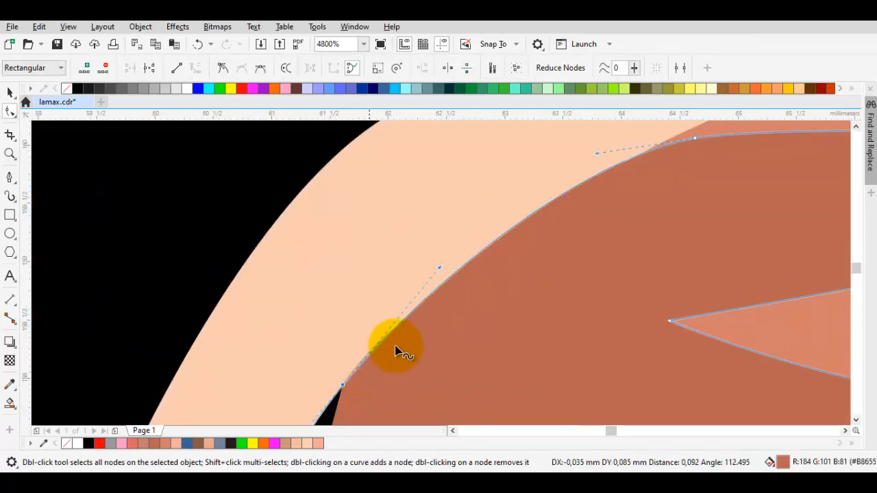
left_click(747, 312)
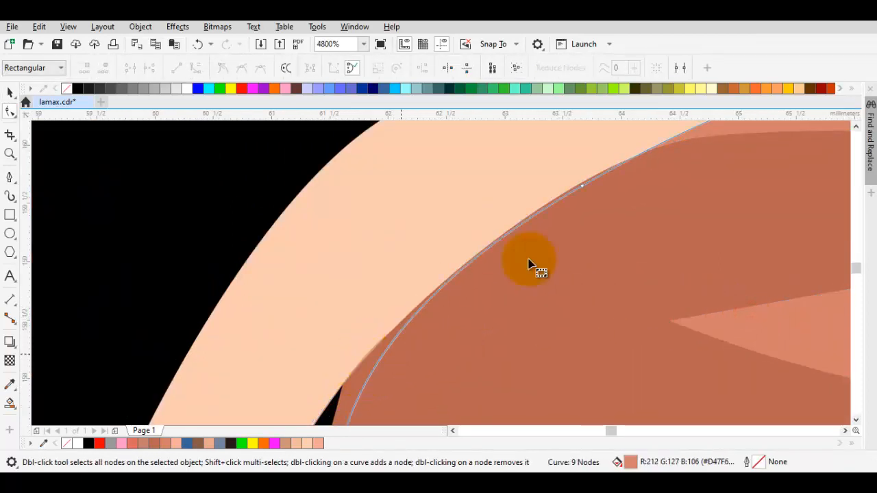
left_click_drag(584, 186, 591, 183)
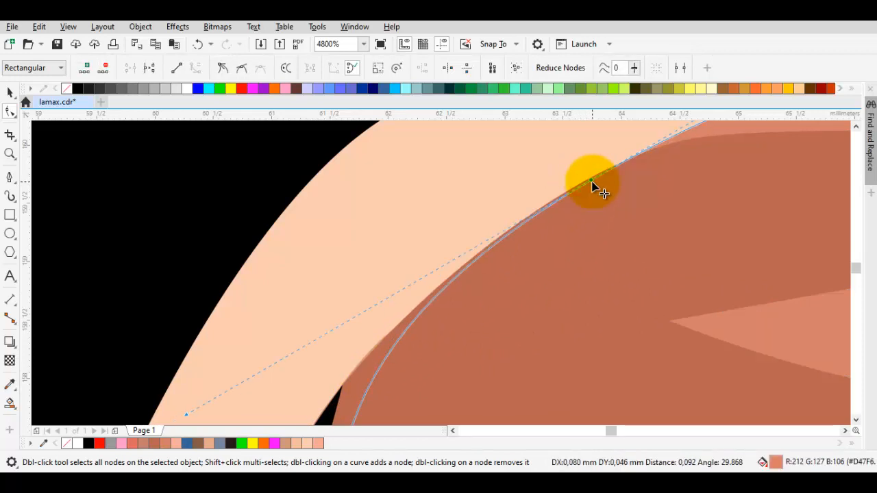
scroll(648, 205, "down", 4)
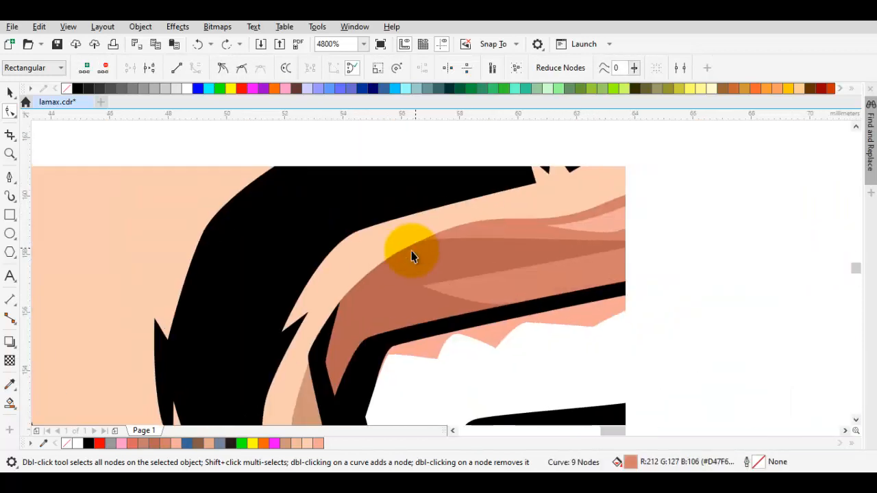
key("Escape")
- Start an outline on the upper lip near the corner away from the ear, curving it just above the lip to its middle
key("F5")
left_click(395, 286)
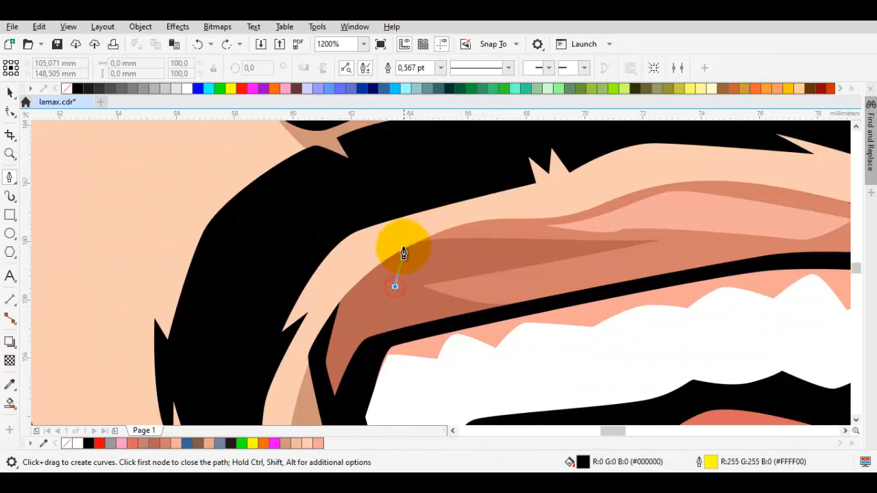
left_click_drag(404, 252, 474, 203)
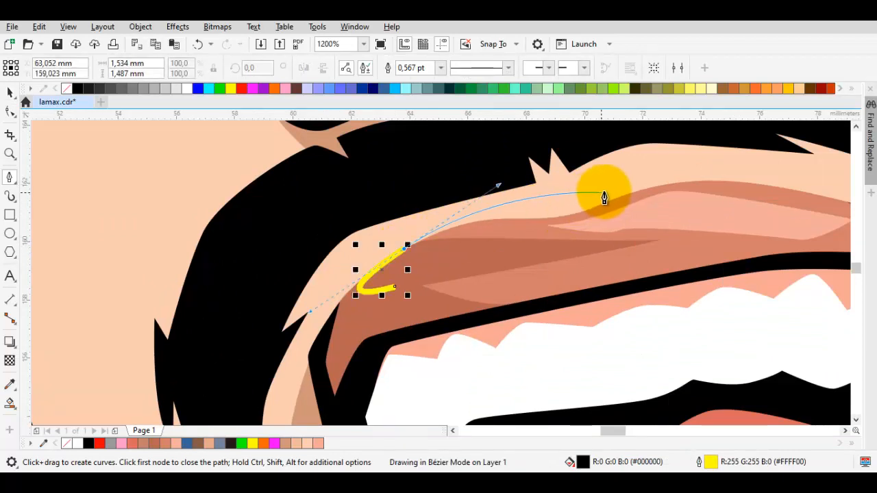
left_click_drag(608, 187, 662, 157)
- Continue the outline above the upper lip's edge to the ear-side corner and bring it back across the lip to its starting point
scroll(671, 192, "right", 5)
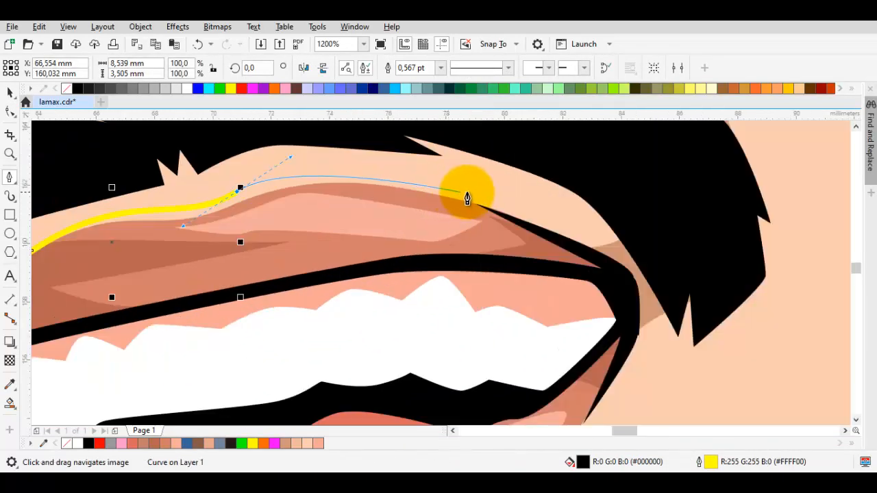
left_click_drag(432, 183, 501, 202)
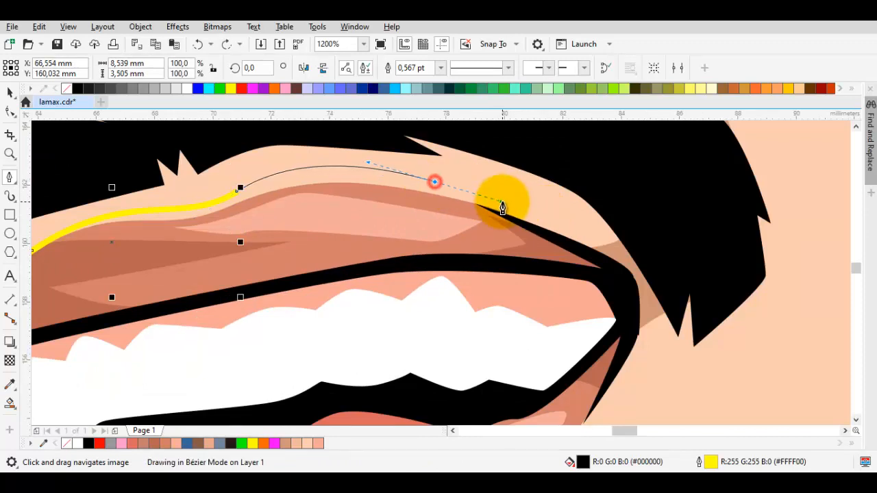
left_click_drag(447, 189, 484, 200)
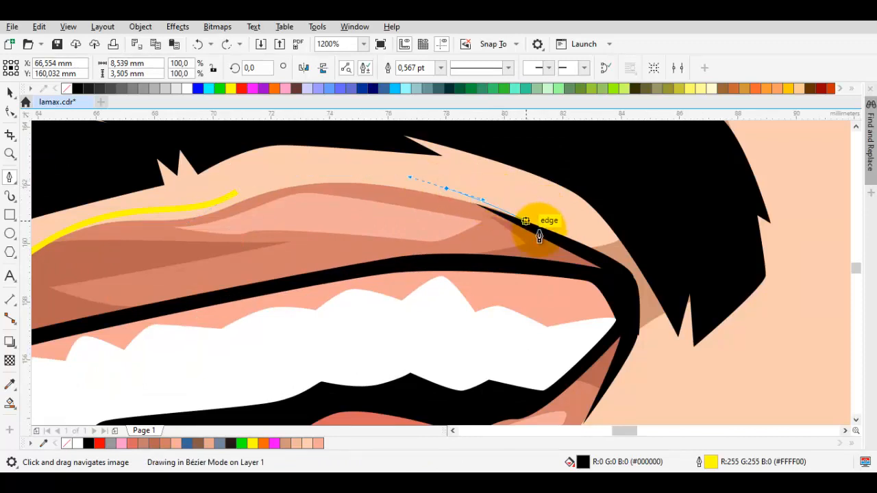
left_click(569, 246)
scroll(417, 260, "left", 3)
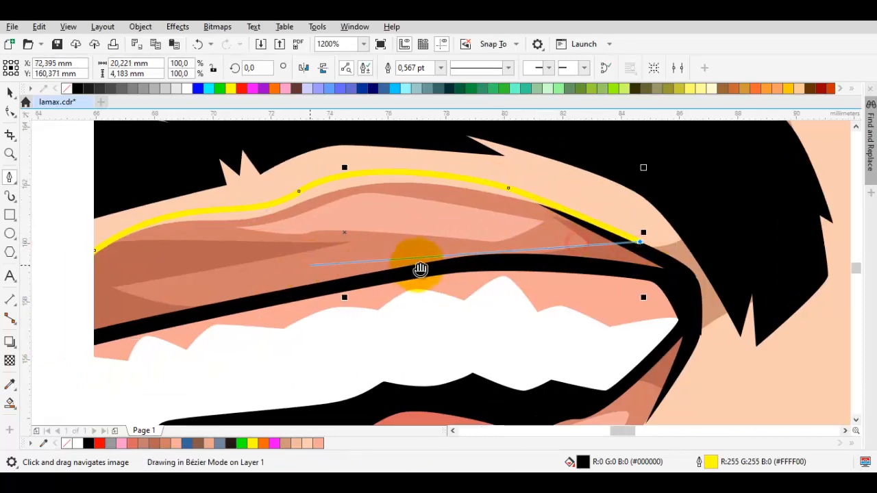
left_click_drag(214, 284, 313, 293)
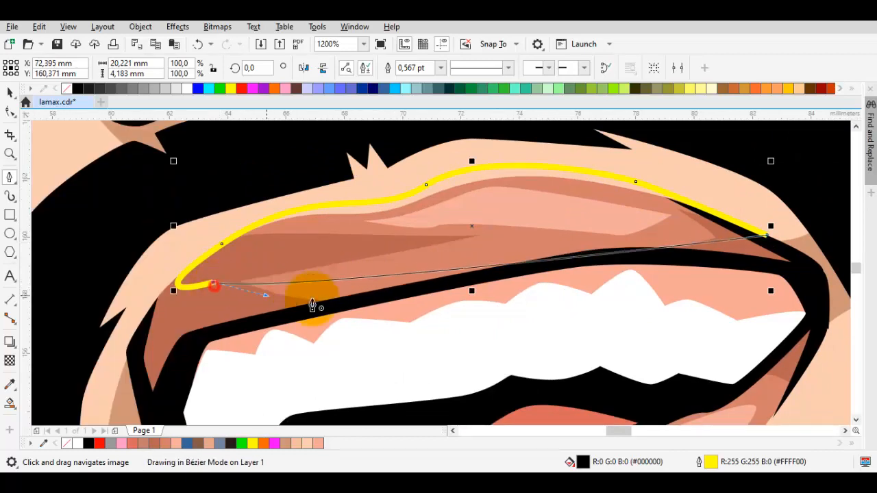
- Weld the closed upper-lip outline with the nose outline into one shape
scroll(322, 288, "down", 4)
key("space")
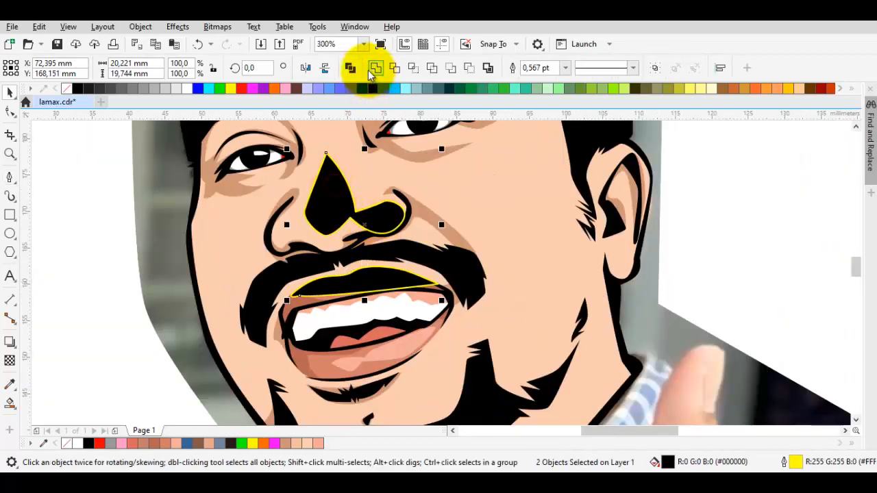
left_click(368, 68)
- Draw a teardrop outline about 2.3 × 3.5 mm on the nostril wing away from the ear and weld it to the nose-and-lip shape
scroll(274, 231, "up", 4)
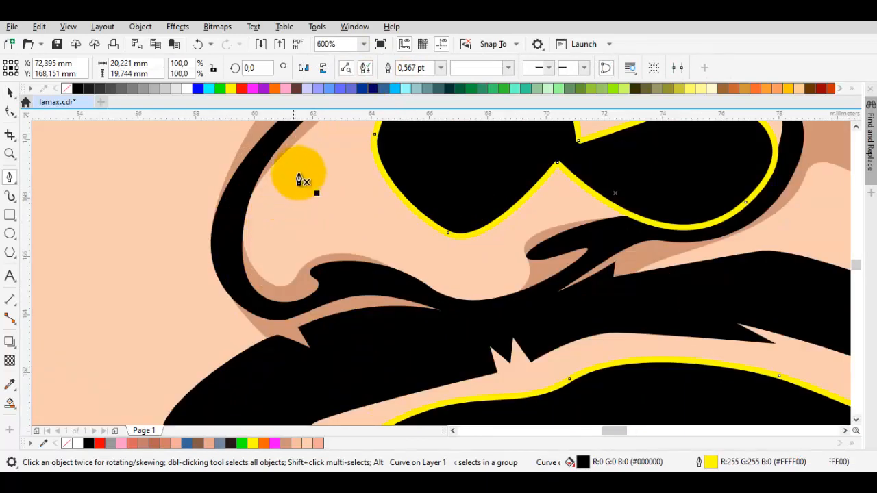
key("space")
left_click(315, 159)
left_click_drag(282, 259, 260, 277)
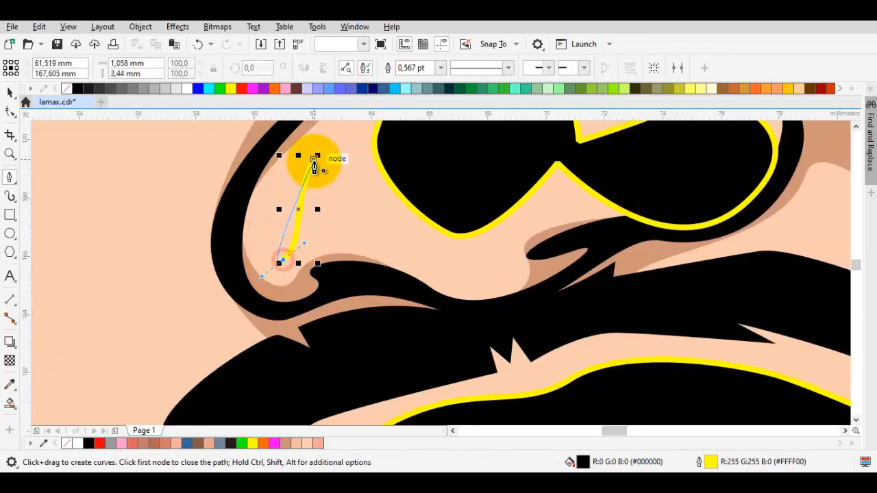
left_click_drag(316, 163, 290, 203)
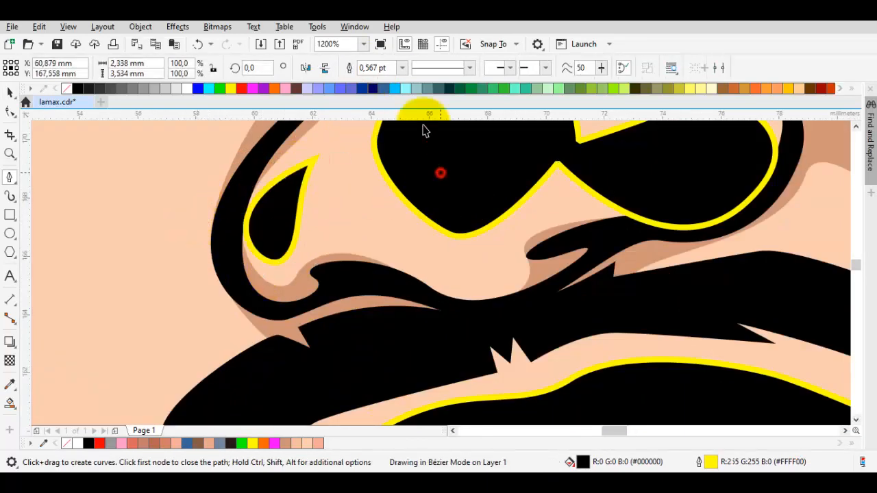
key("space")
left_click(385, 67)
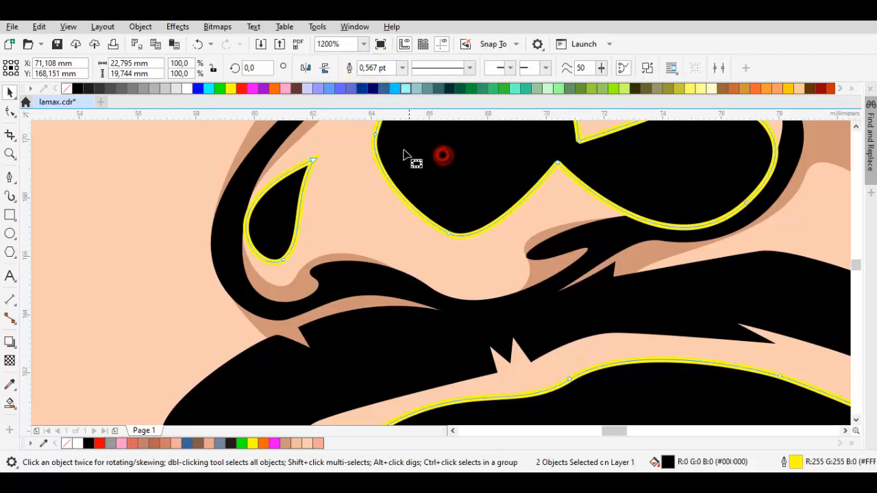
- Reshape the nose-tip area of the combined shape by widening its side, lowering its bottom curve and adjusting the junction with the nostril wing
key("F10")
left_click_drag(376, 132, 348, 153)
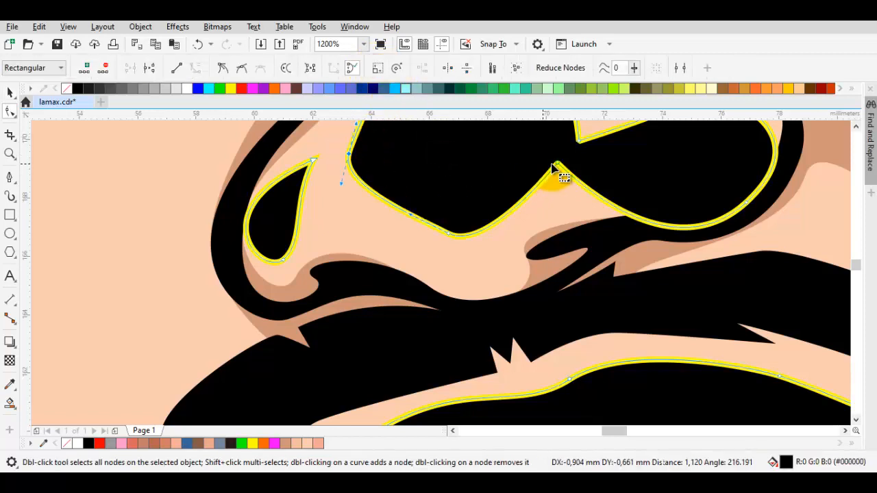
left_click_drag(441, 244, 488, 260)
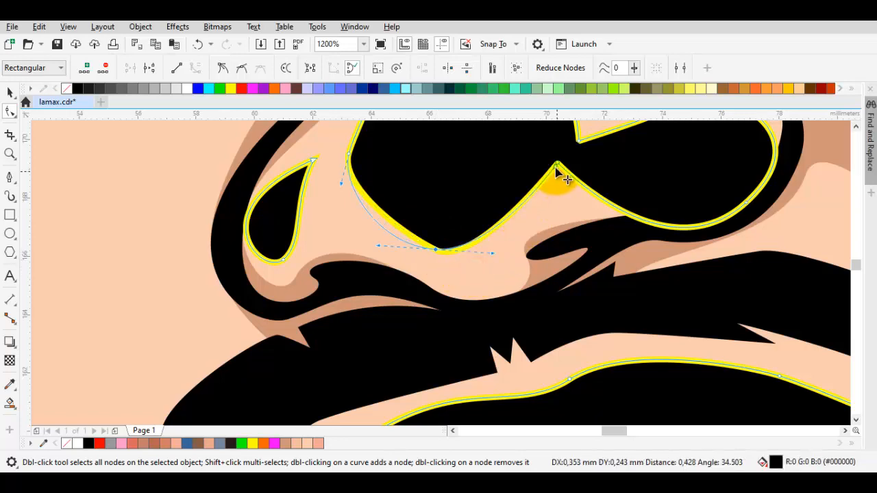
left_click_drag(562, 176, 572, 207)
- Adjust the lower and upper nodes of the ear-side nostril wing shape, pulling its outer curve in from the nostril line
scroll(572, 207, "down", 1)
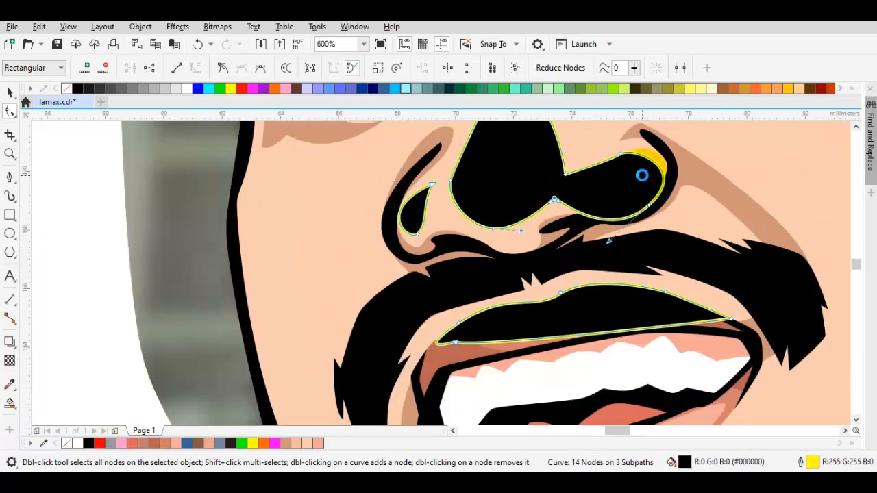
scroll(642, 175, "up", 1)
left_click(654, 235)
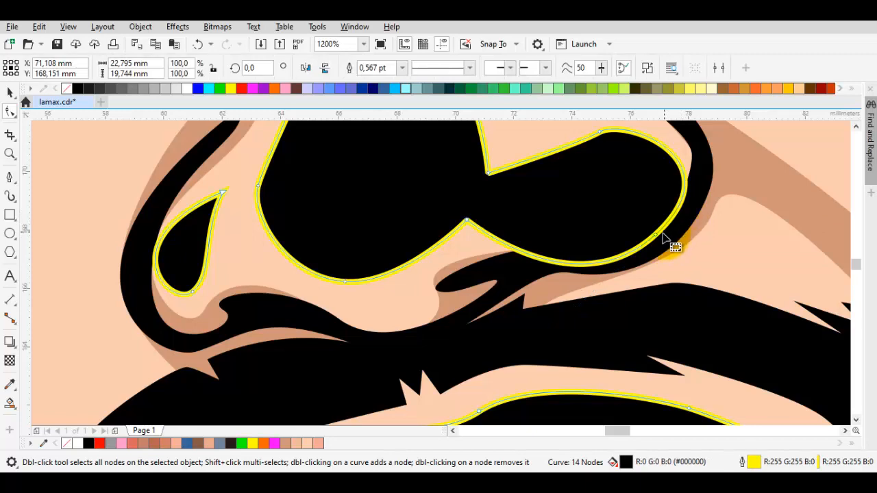
left_click_drag(662, 244, 656, 237)
left_click_drag(624, 139, 564, 137)
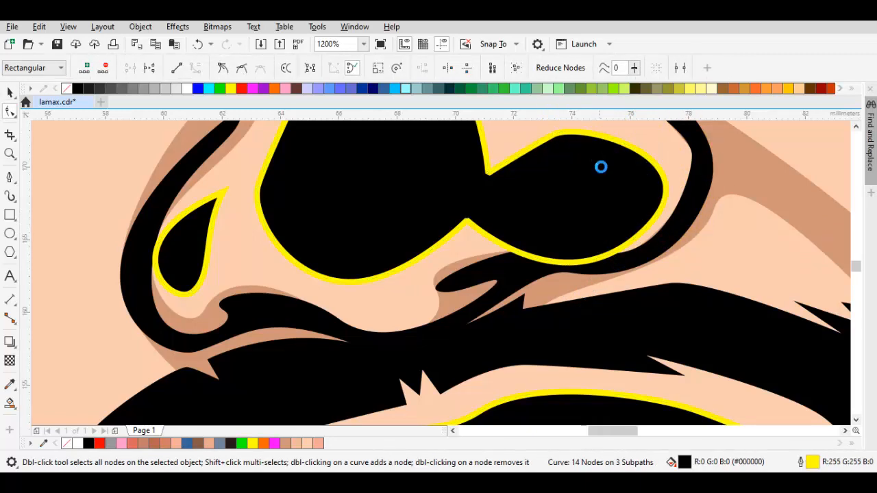
- Bring the reference photo to the front to examine the light areas on the face, and undo the change
key("space")
scroll(600, 167, "down", 1)
scroll(599, 179, "down", 1)
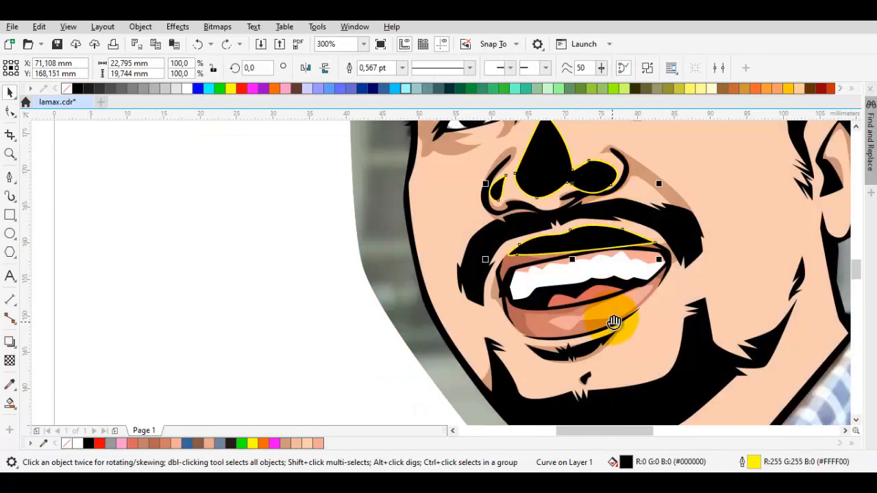
left_click_drag(614, 322, 558, 290)
left_click_drag(613, 284, 546, 294)
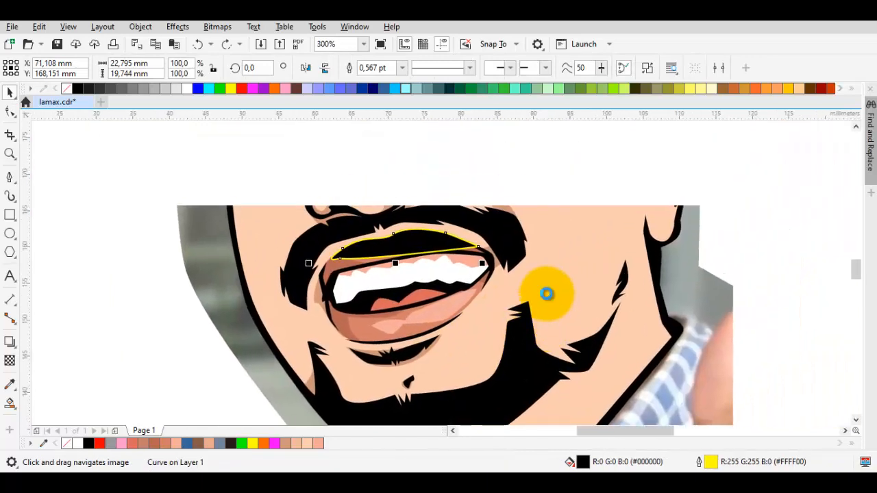
scroll(546, 293, "down", 1)
scroll(587, 274, "down", 1)
scroll(589, 278, "up", 1)
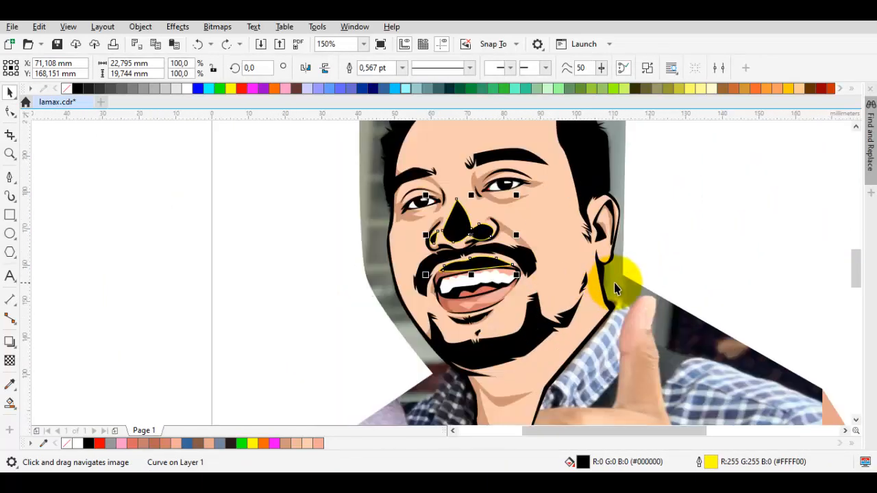
left_click(624, 282)
key("shift+Page_Up")
scroll(554, 235, "up", 1)
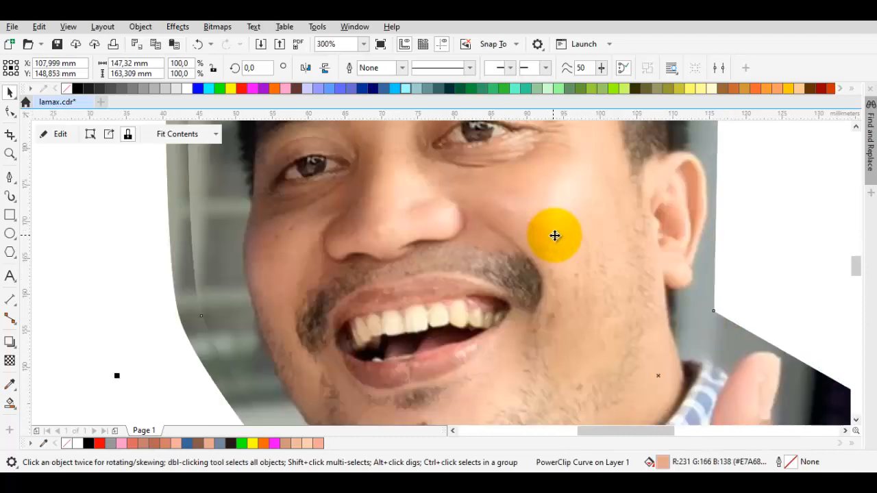
scroll(554, 235, "down", 1)
left_click_drag(558, 181, 564, 247)
key("ctrl+z")
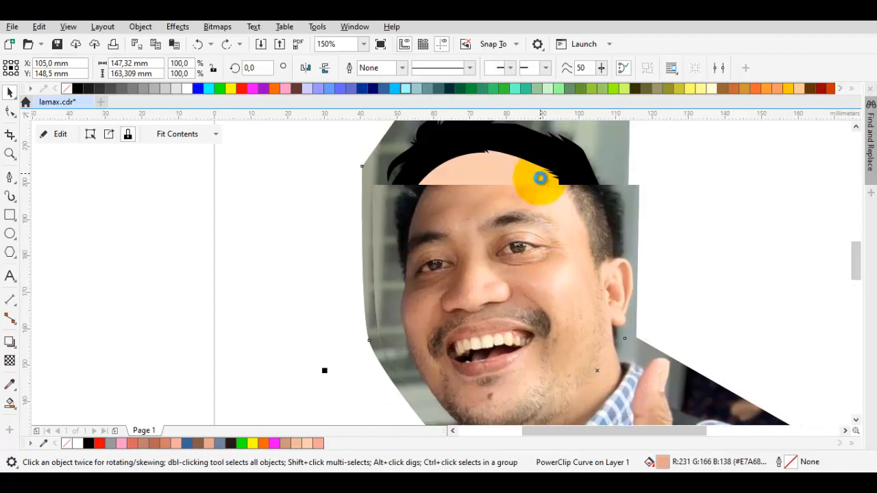
- Draw a closed outline about 31 × 30 mm across the ear-side forehead, from the hair down above the eyebrow to the temple and back
scroll(540, 174, "down", 1)
scroll(540, 184, "up", 1)
left_click_drag(541, 182, 545, 202)
scroll(508, 172, "up", 1)
left_click(534, 209)
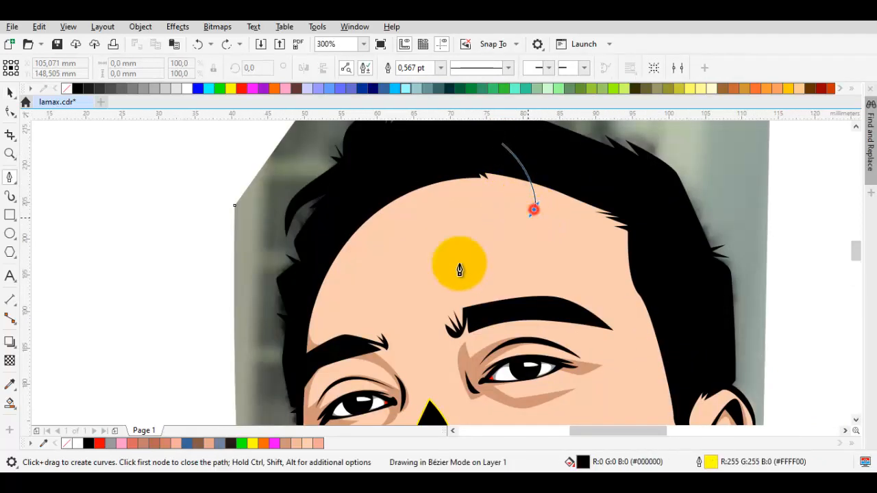
left_click(444, 279)
left_click_drag(603, 279, 617, 240)
left_click_drag(605, 164, 595, 301)
scroll(594, 285, "down", 1)
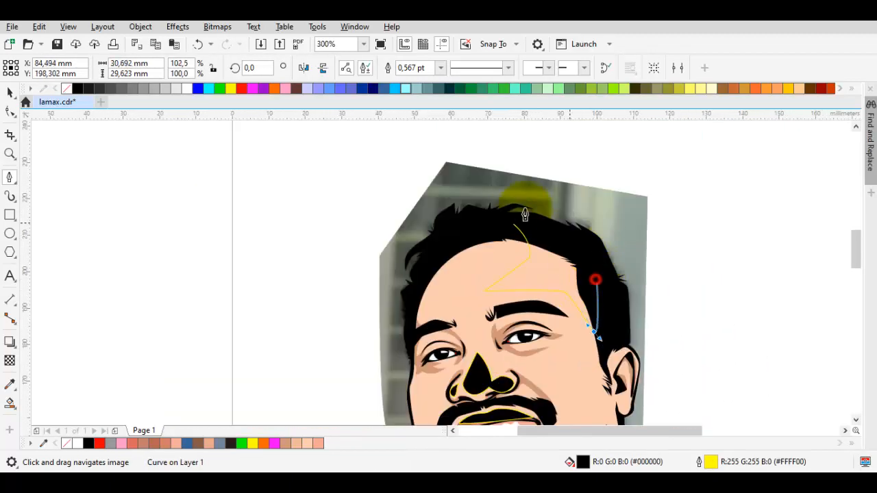
- Weld the forehead shape with the nose and lip shapes and fill the result white
key("space")
left_click(477, 374, "shift")
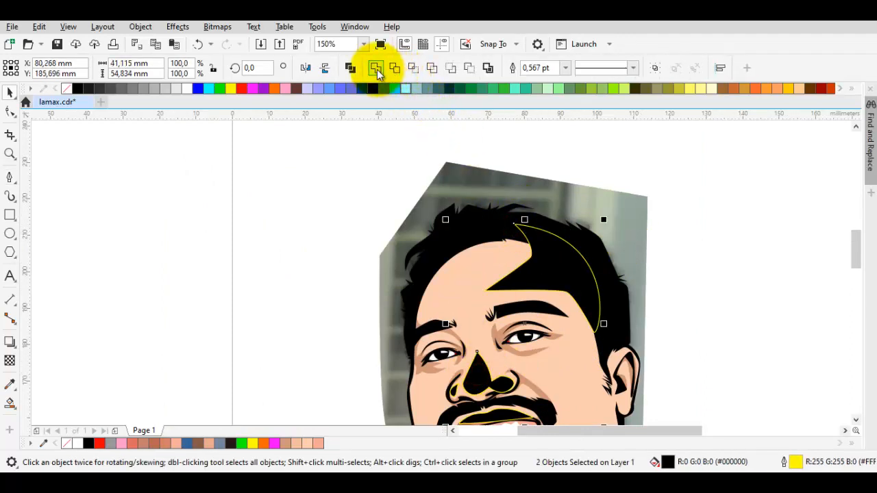
left_click(376, 69)
scroll(576, 284, "up", 1)
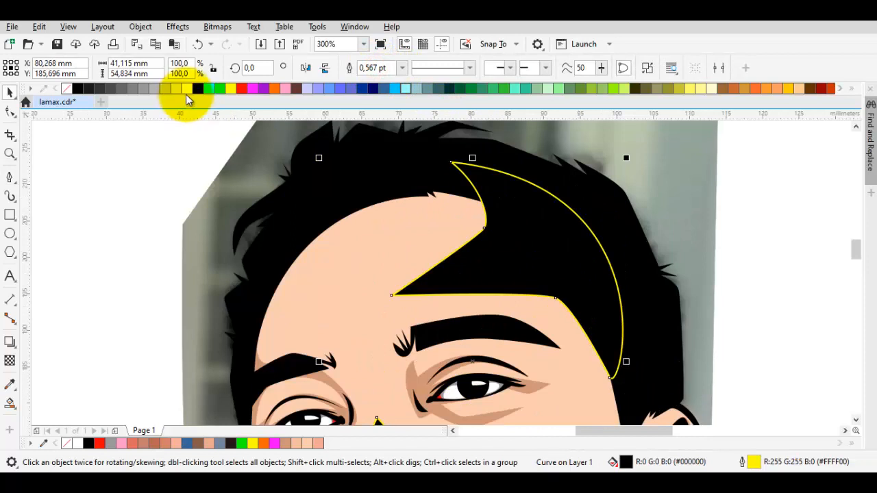
- Place the white highlight shape directly in front of the face skin, behind the hair, and remove its outline
right_click(531, 236)
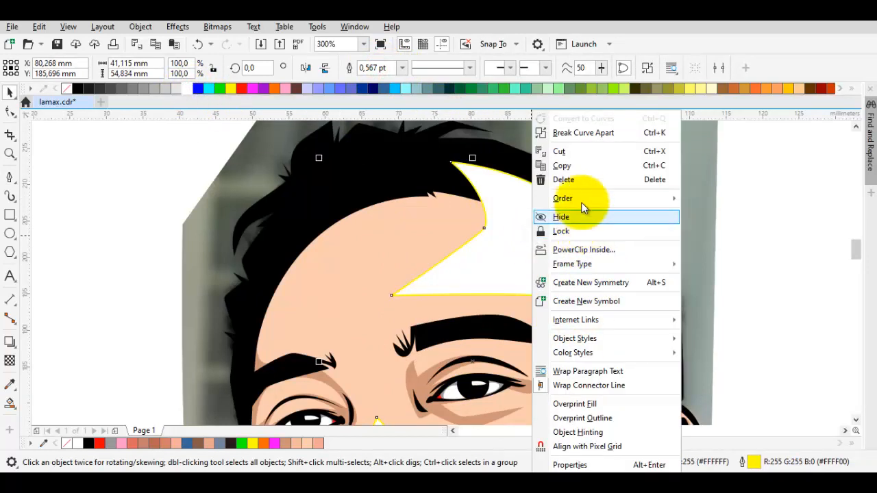
mouse_move(593, 198)
left_click(712, 294)
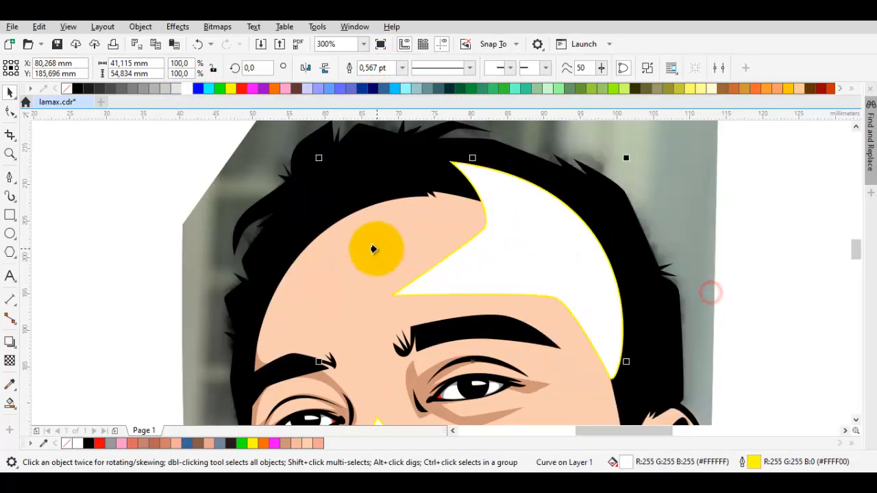
left_click(376, 248)
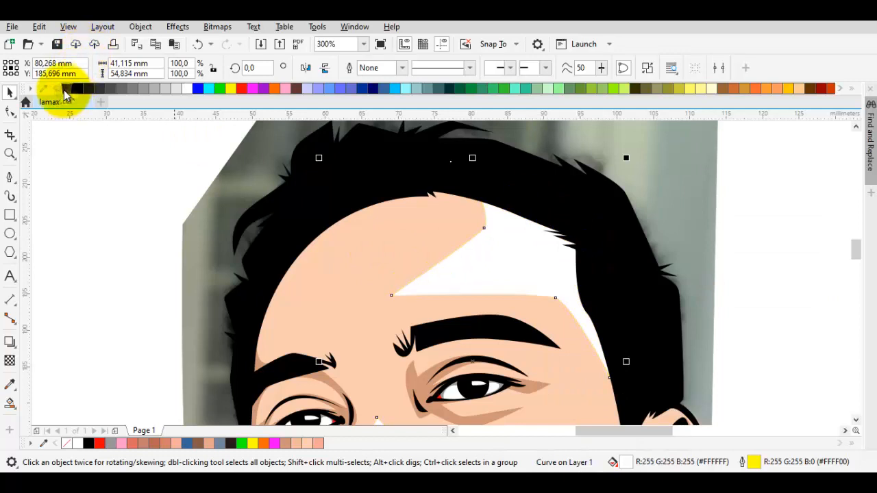
right_click(66, 89)
- Bring the reference photo to the front again to compare the face highlights, and undo the change
scroll(459, 200, "down", 2)
left_click(590, 219)
left_click_drag(541, 220, 526, 143)
key("space")
key("space")
left_click(519, 143)
key("shift+Page_Up")
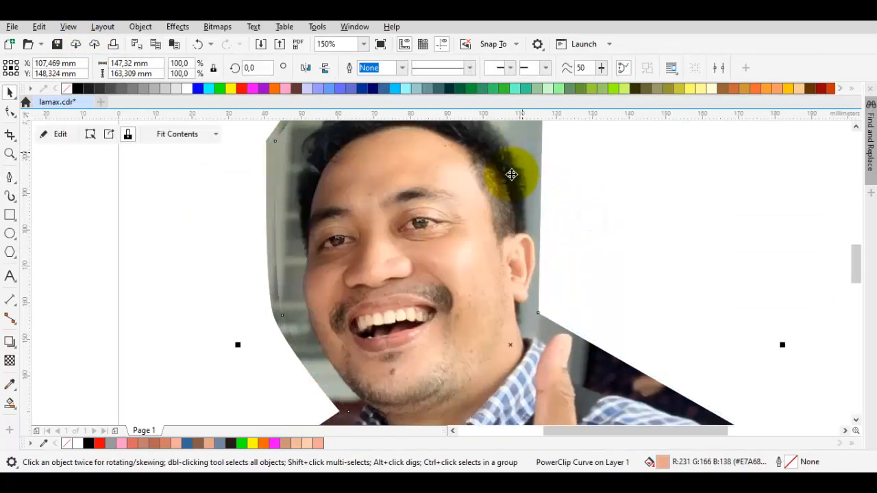
key("ctrl+z")
key("ctrl+z")
- Raise the upper edge of the white highlight above the upper lip and extend its end toward the ear-side mouth corner
scroll(394, 306, "up", 5)
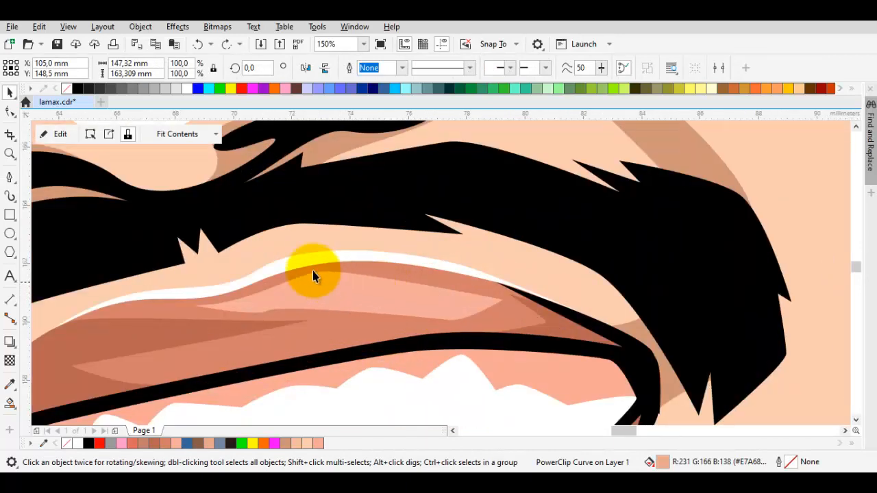
left_click(284, 259)
key("F10")
left_click_drag(257, 270, 268, 258)
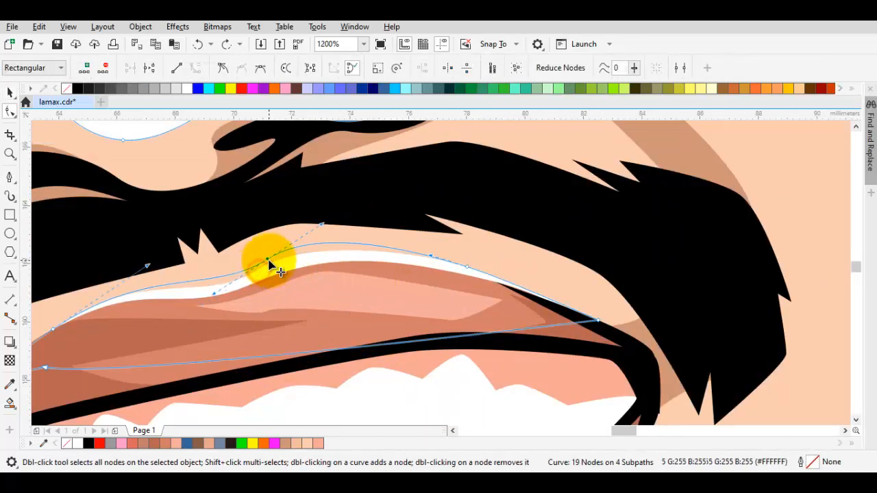
left_click_drag(148, 264, 147, 262)
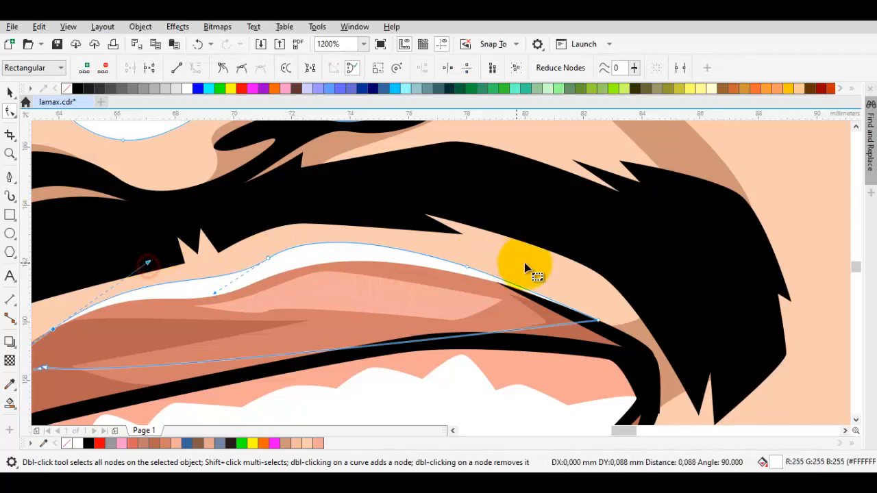
left_click_drag(599, 321, 606, 326)
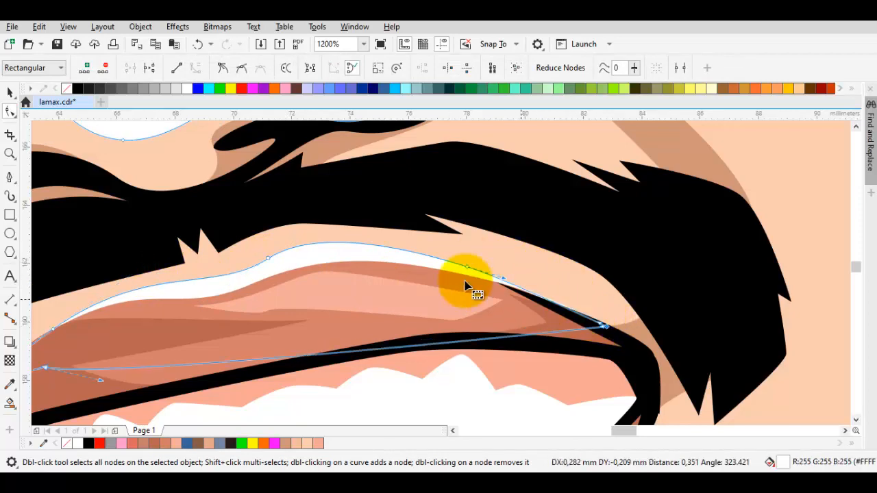
- Draw a closed outline about 4 × 5 mm over the lower part of the earlobe, following the black ear line
scroll(528, 275, "down", 5)
scroll(528, 275, "down", 1)
key("space")
left_click(619, 272)
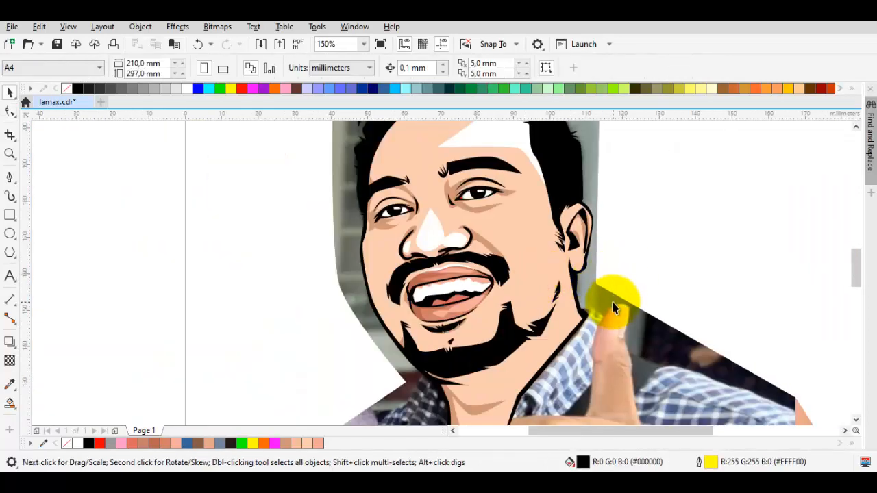
left_click_drag(591, 199, 588, 221)
scroll(572, 263, "up", 1)
key("space")
scroll(575, 309, "up", 4)
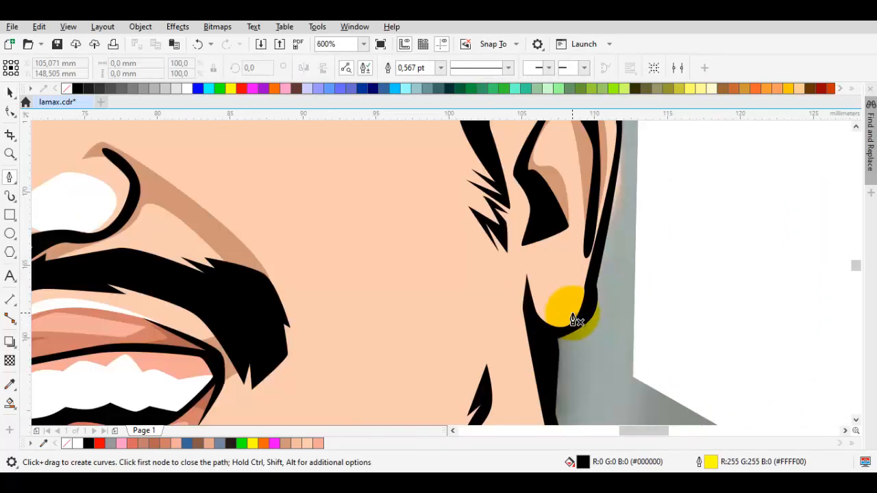
left_click_drag(506, 215, 518, 241)
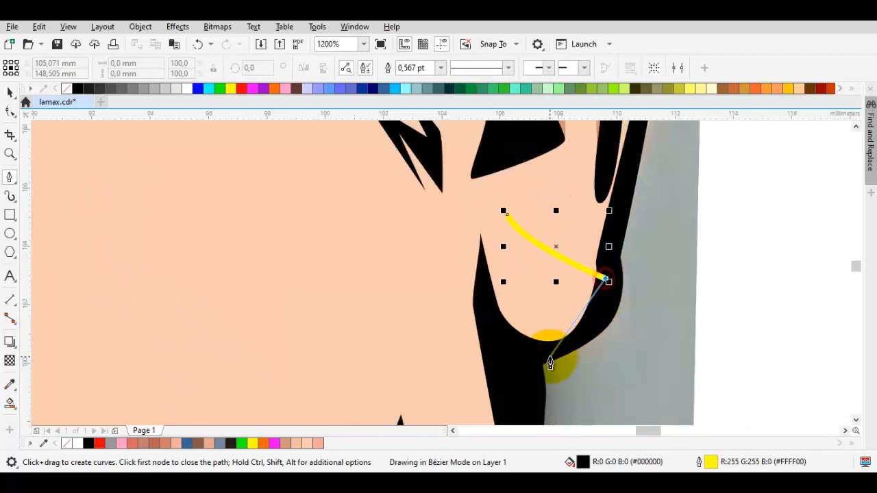
left_click(506, 212)
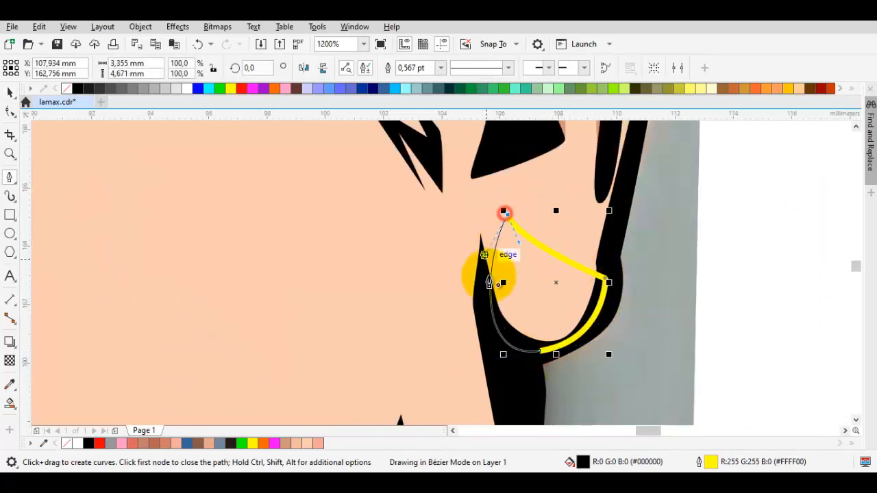
- Weld the earlobe outline with the white face highlights so it takes their white fill without an outline
scroll(478, 279, "down", 2)
key("space")
left_click(221, 224, "shift")
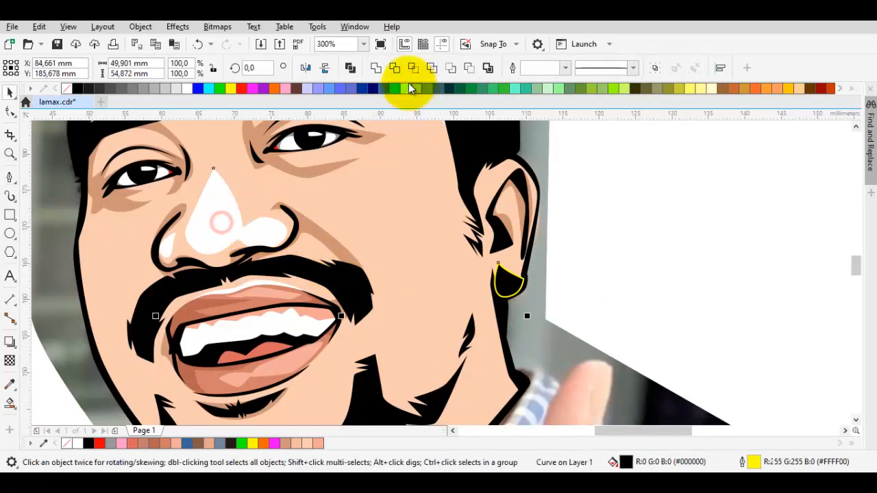
left_click(374, 68)
key("Escape")
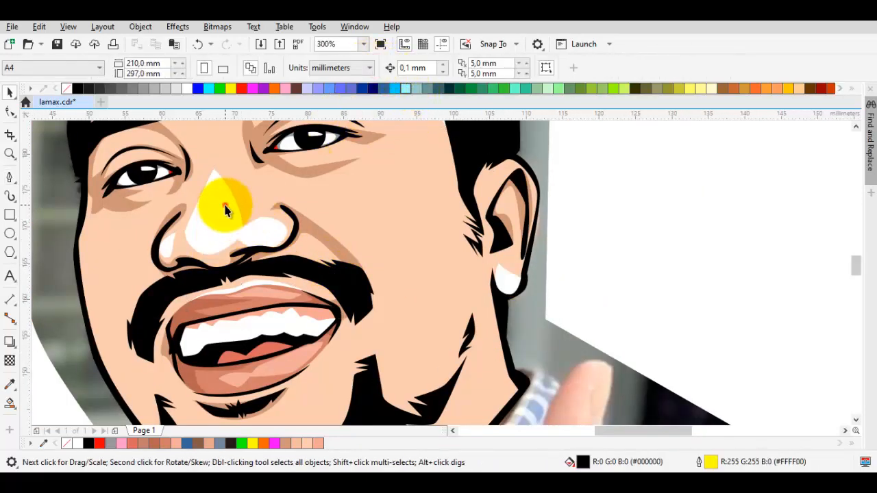
- Reshape the top point of the nose-bridge highlight and bow its ear-side edge outward
left_click(226, 204)
key("F10")
scroll(202, 175, "up", 1)
left_click_drag(223, 163, 217, 184)
left_click_drag(266, 244, 213, 185)
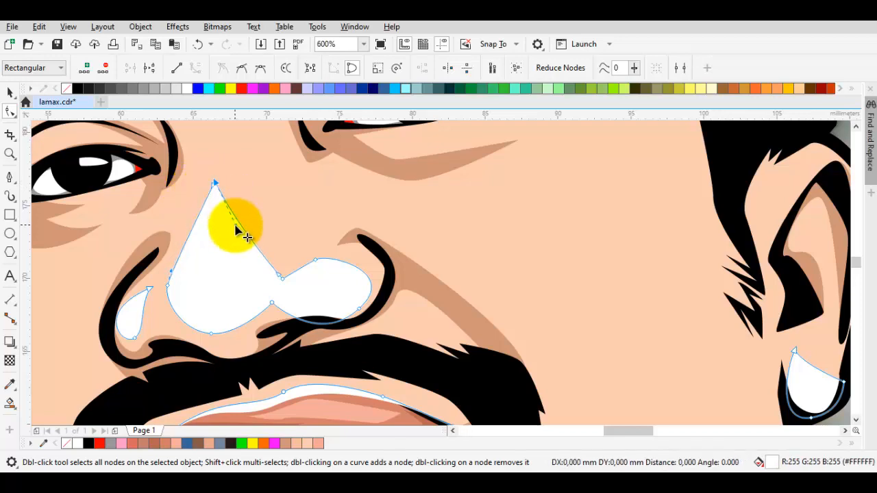
left_click_drag(248, 225, 253, 220)
scroll(262, 225, "down", 3)
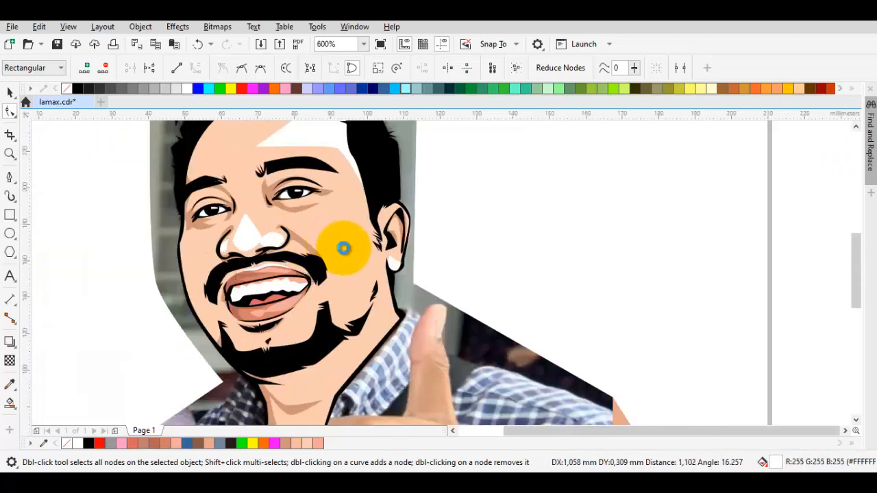
- Place a copy of the clipped portrait photo beside the vector drawing, at the same height, as a visible reference
key("space")
left_click(494, 254)
scroll(414, 240, "up", 2)
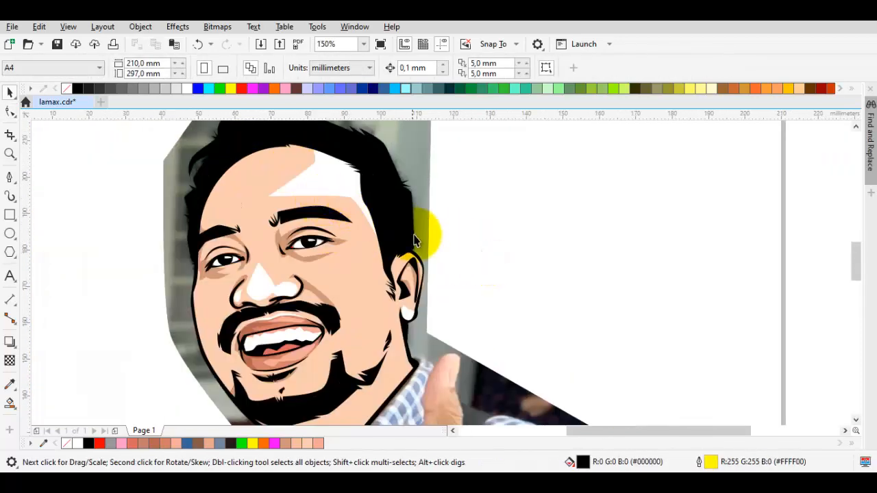
left_click(415, 154)
scroll(511, 190, "left", 3)
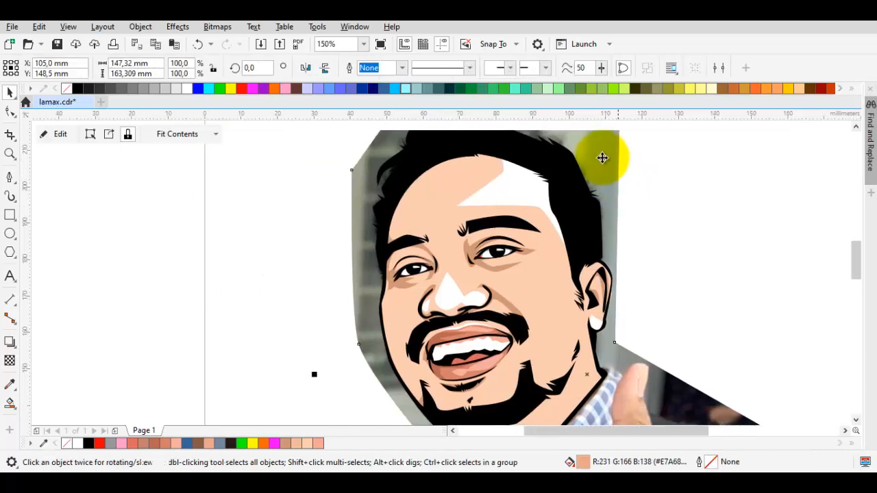
left_click_drag(600, 155, 281, 176)
right_click(283, 177)
left_click(702, 219)
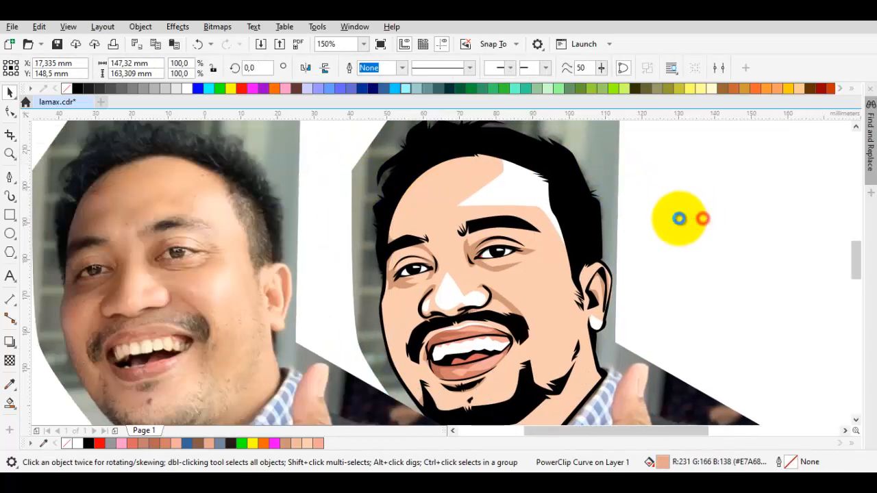
- Draw a closed highlight outline about 8 × 1.4 mm on the upper eyelid of the ear-side eye, below the black crease line
scroll(463, 230, "up", 2)
key("p")
left_click_drag(595, 264, 463, 226)
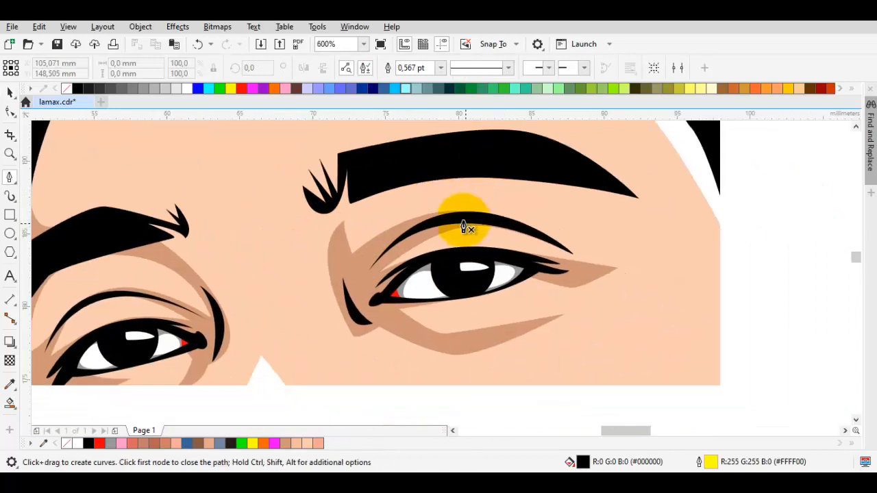
scroll(463, 227, "up", 1)
left_click_drag(395, 272, 455, 256)
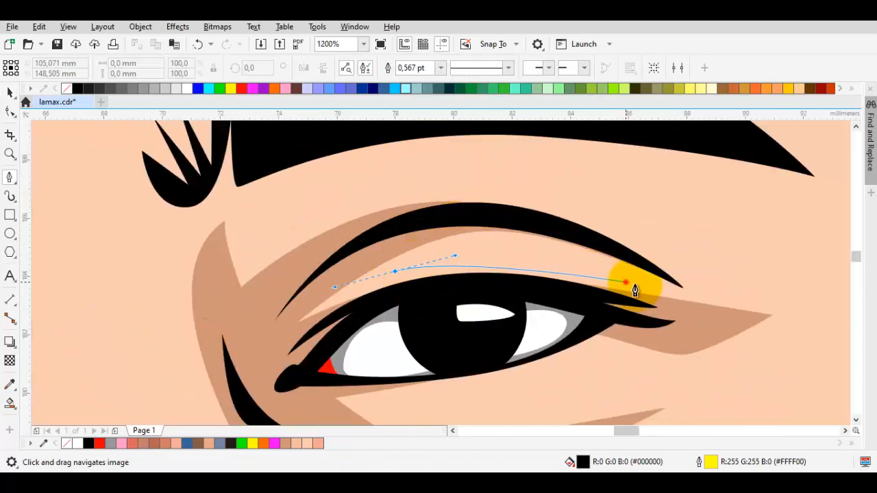
double_click(628, 282)
left_click_drag(397, 272, 508, 203)
- Weld the eyelid outline with the white face highlights so it takes their white fill without an outline
scroll(535, 204, "down", 3)
key("space")
left_click(546, 150, "shift")
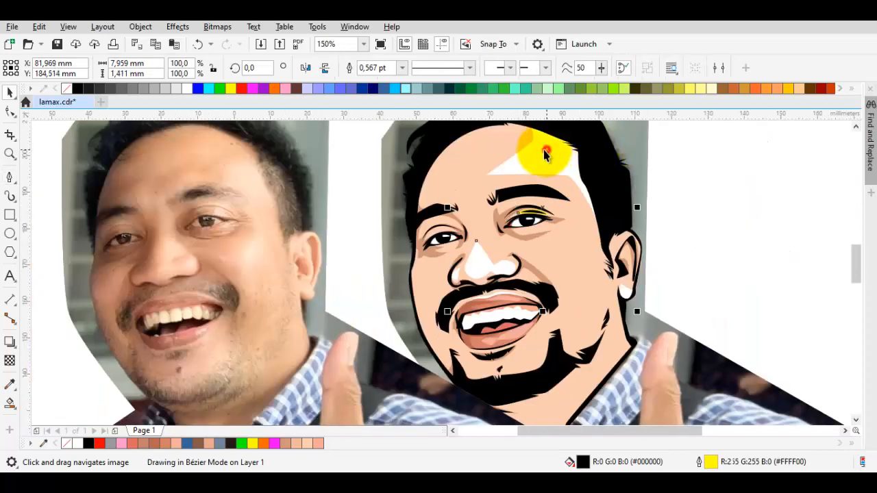
left_click(376, 68)
key("Escape")
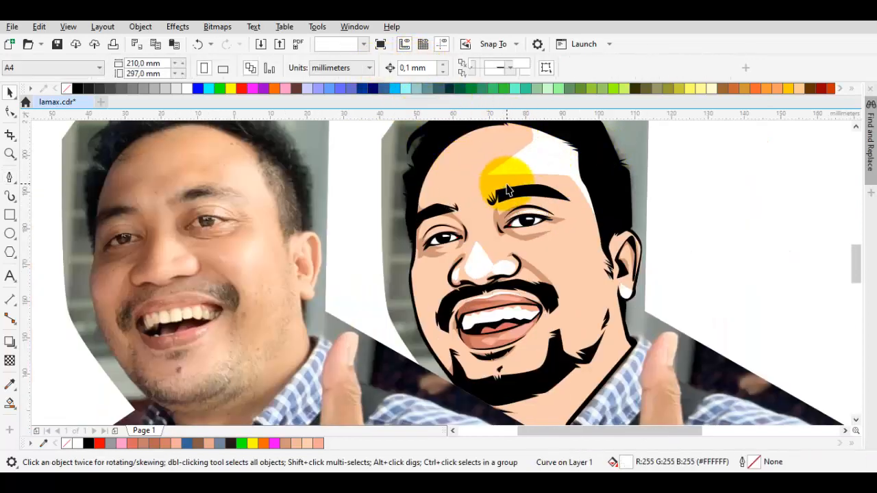
- Draw a closed crescent outline between the ear-side eyebrow and the eyelid crease, spanning the full width of the eye
scroll(510, 185, "up", 1)
left_click_drag(550, 211, 460, 213)
scroll(460, 212, "up", 1)
key("space")
left_click(417, 226)
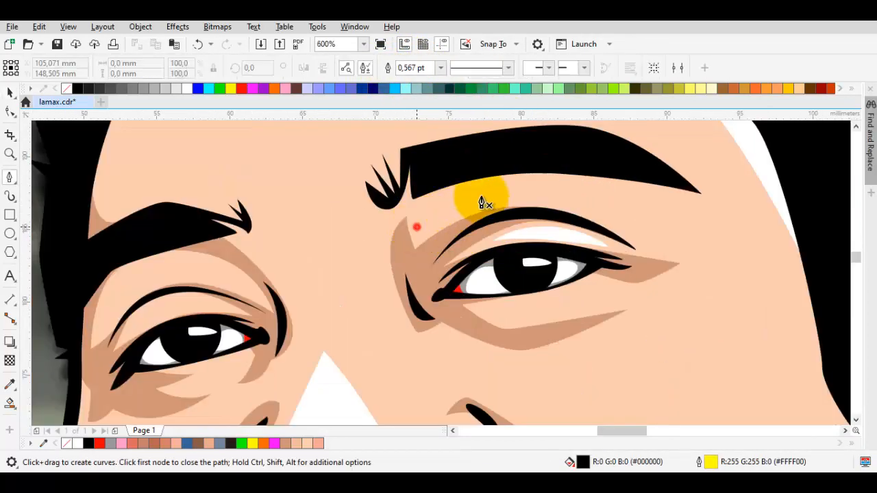
left_click(677, 235)
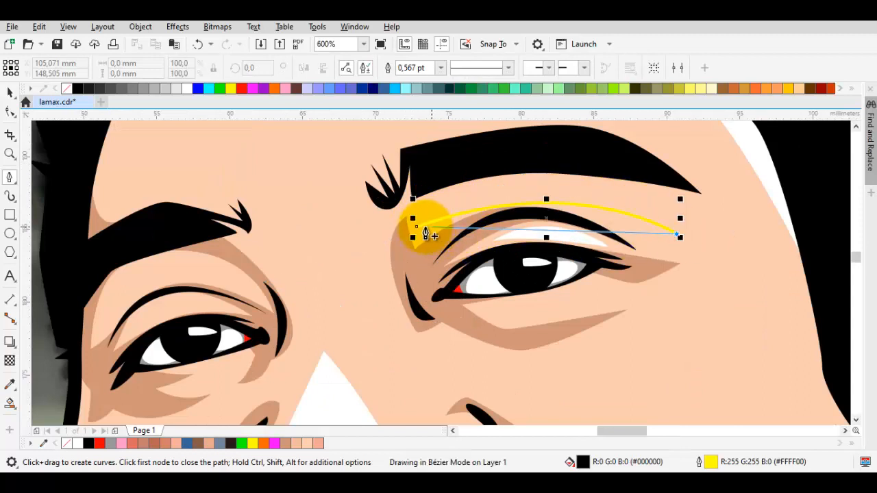
left_click_drag(417, 228, 601, 136)
- Weld the crescent under the ear-side eyebrow with the white face highlights
key("space")
left_click(547, 270, "shift")
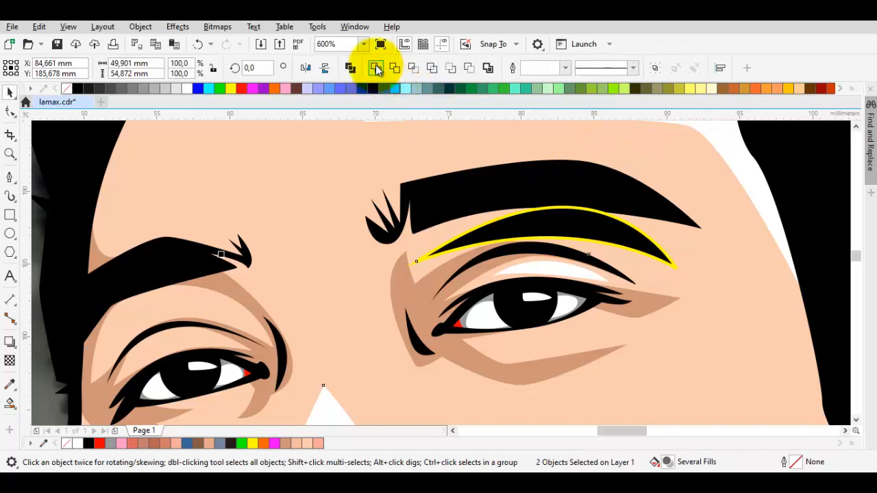
left_click_drag(531, 254, 554, 149)
key("Escape")
- Draw a closed, four-cornered highlight outline about 12 × 16 mm with curved edges on the ear-side cheek below the eye
key("space")
scroll(537, 233, "up", 1)
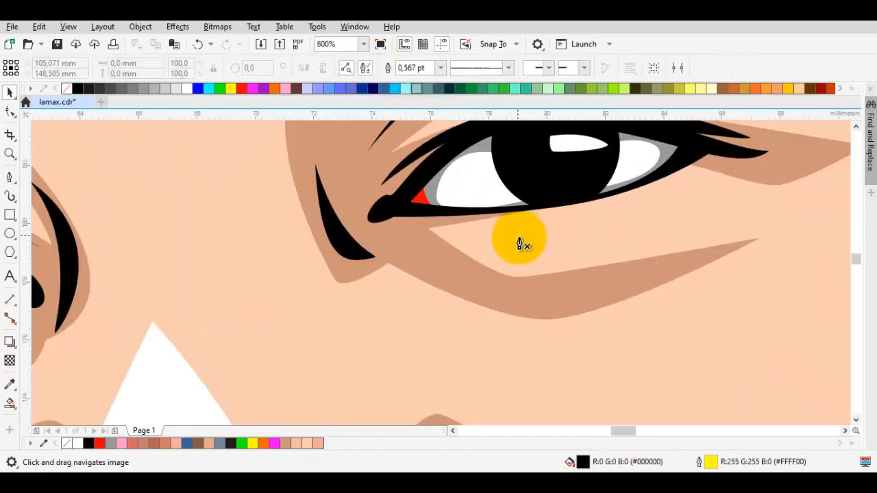
scroll(531, 241, "down", 2)
scroll(619, 288, "down", 1)
scroll(639, 256, "up", 1)
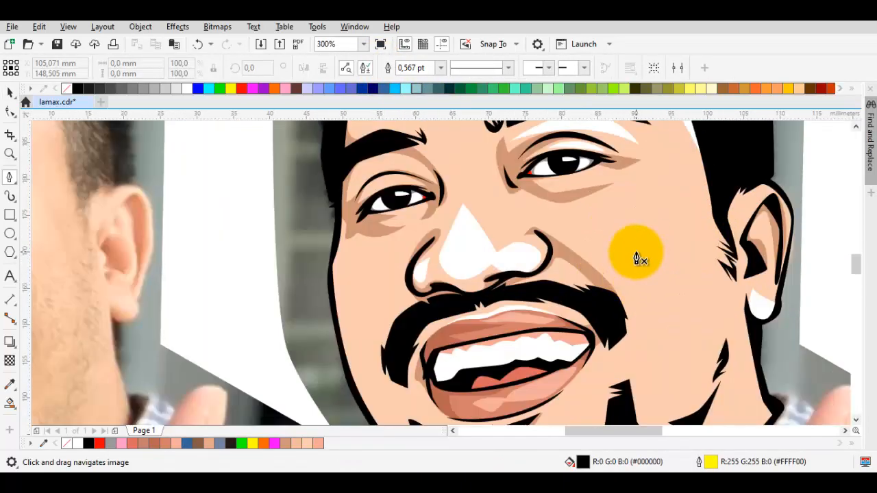
scroll(637, 228, "up", 1)
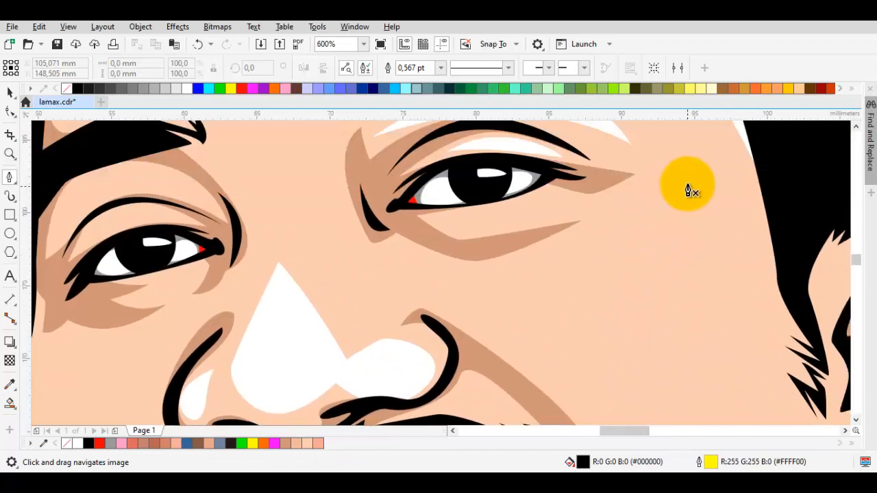
left_click_drag(740, 272, 742, 288)
left_click_drag(704, 355, 735, 232)
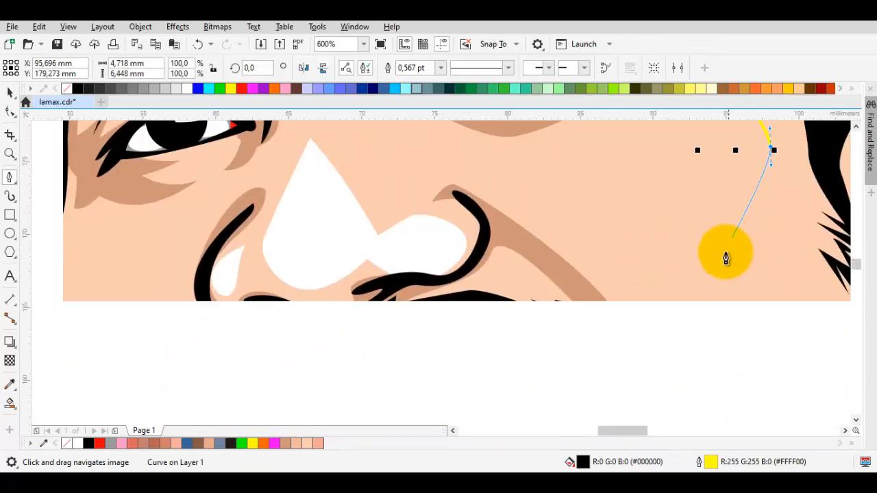
left_click_drag(719, 291, 708, 310)
left_click_drag(605, 180, 603, 263)
left_click_drag(589, 233, 553, 207)
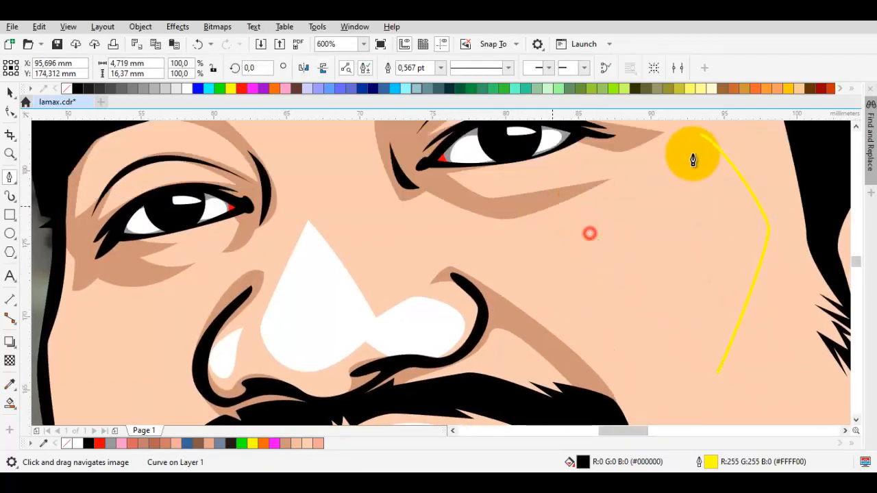
left_click_drag(698, 140, 686, 191)
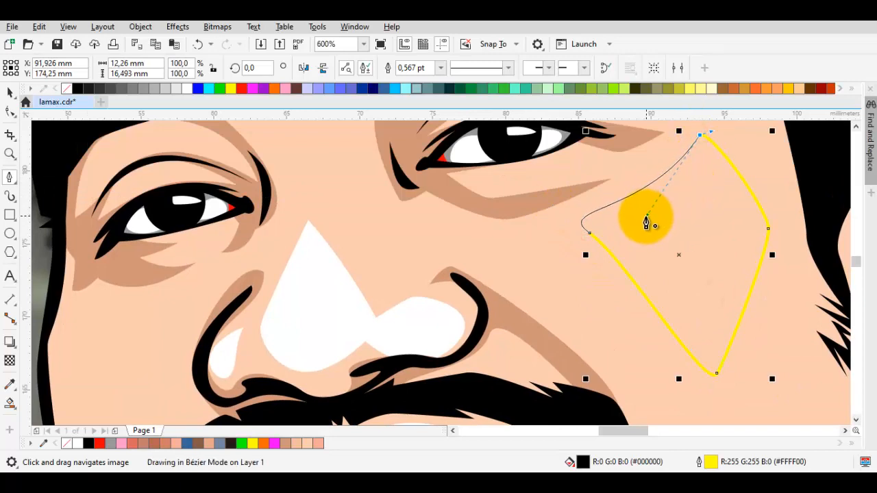
left_click_drag(646, 216, 645, 216)
- Weld the cheek outline with the white face highlights so it turns white
key("space")
left_click(315, 297, "shift")
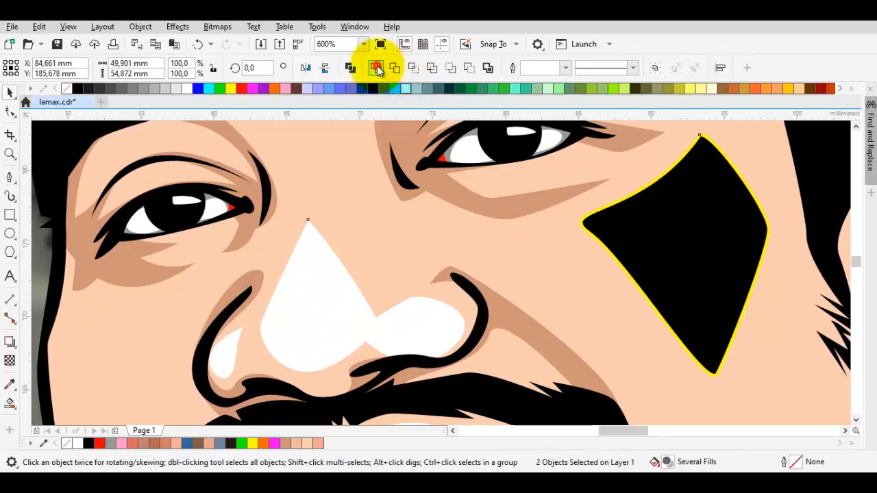
scroll(587, 220, "down", 5)
left_click(742, 241)
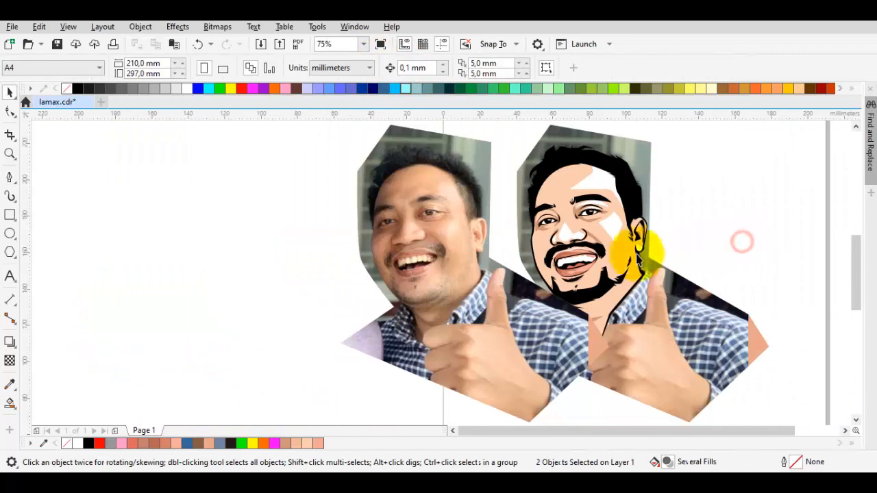
- Move the reference photo copy farther from the drawing so it no longer covers the neck
scroll(639, 259, "up", 3)
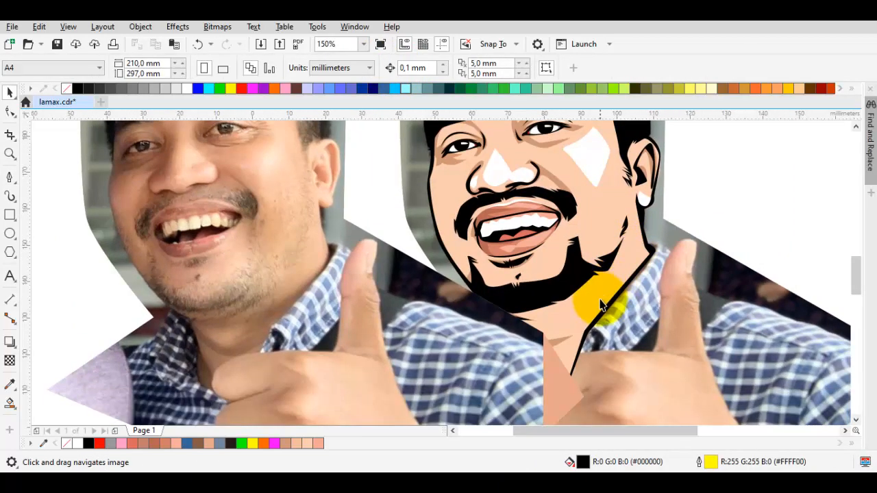
left_click_drag(600, 300, 646, 246)
left_click_drag(511, 299, 427, 323)
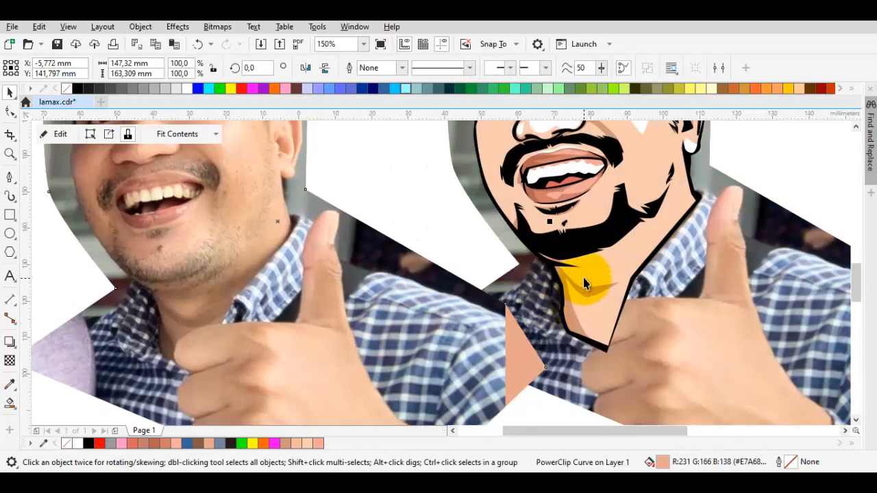
- Draw a closed crescent outline about 9 mm wide on the neck, above the brown shadow under the chin
scroll(584, 280, "up", 2)
key("space")
left_click_drag(541, 270, 577, 287)
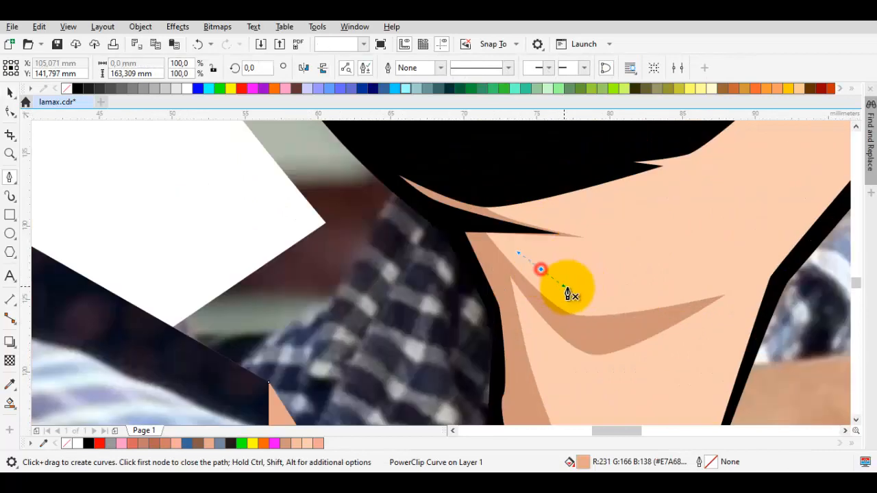
mouse_move(676, 268)
left_mouse_down()
mouse_move(564, 290)
mouse_move(592, 361)
left_mouse_up()
left_click(541, 273)
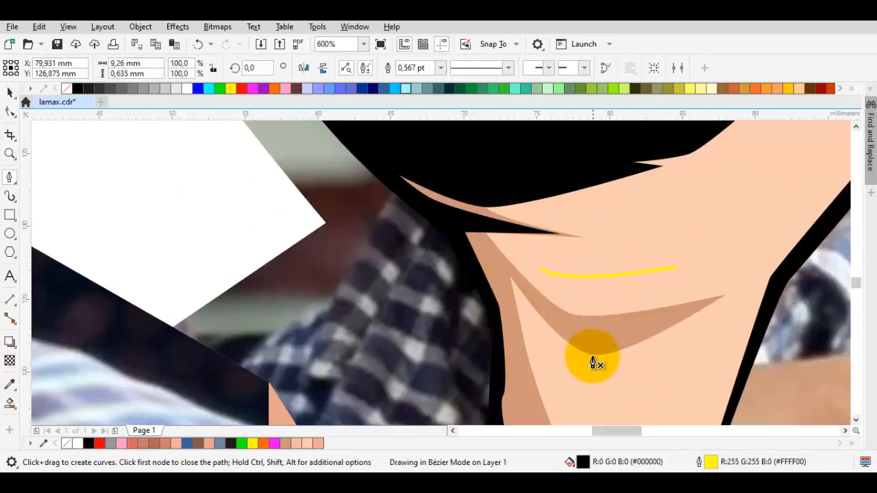
- Weld the neck crescent with the white face highlights so it takes their fill without an outline
scroll(587, 346, "down", 2)
key("space")
left_click(638, 154, "shift")
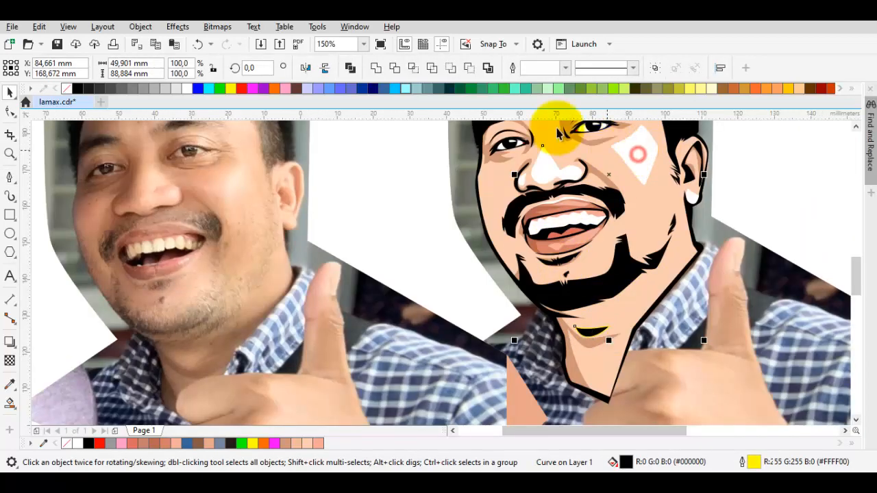
left_click(375, 69)
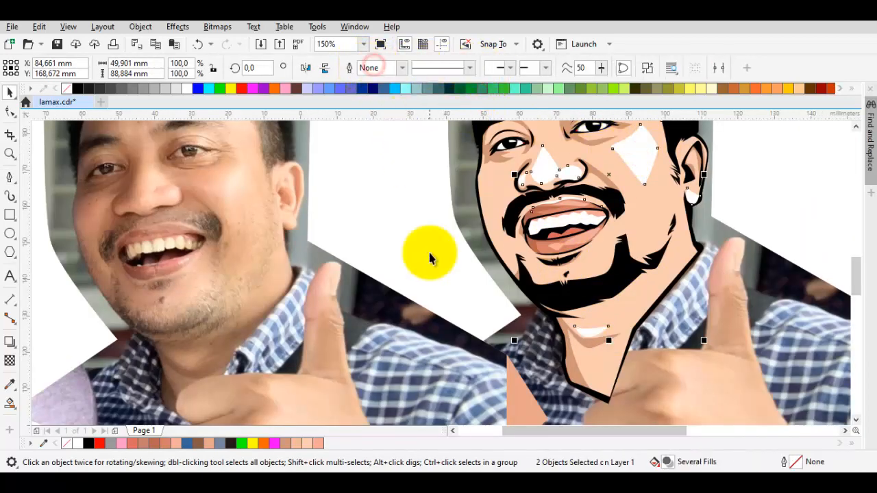
key("Escape")
- Draw the inner edge of a long highlight about 9 × 29 mm down the cheek opposite the ear, from below the eye to the beard
scroll(502, 248, "up", 1)
key("space")
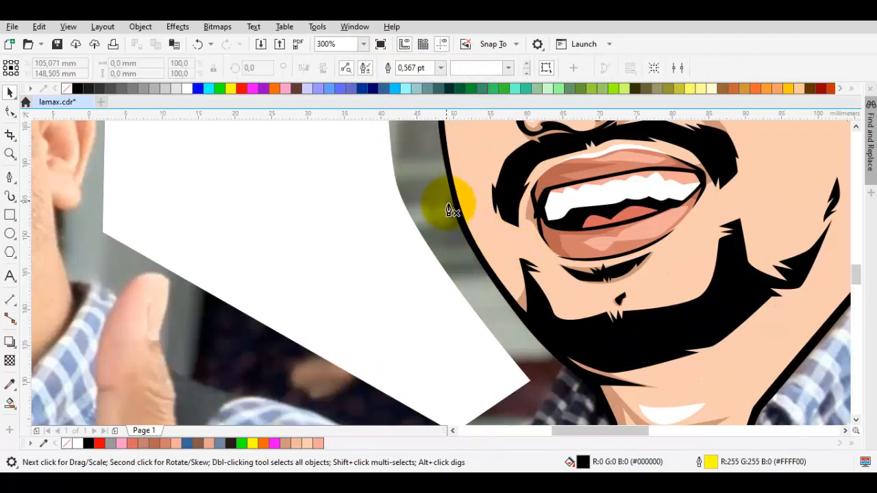
scroll(454, 212, "up", 3)
scroll(434, 202, "up", 1)
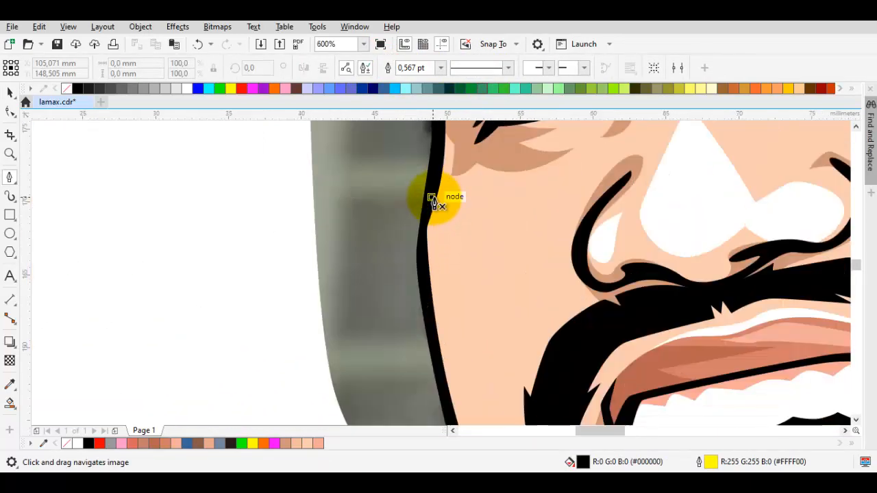
left_click(426, 227)
scroll(466, 308, "down", 3)
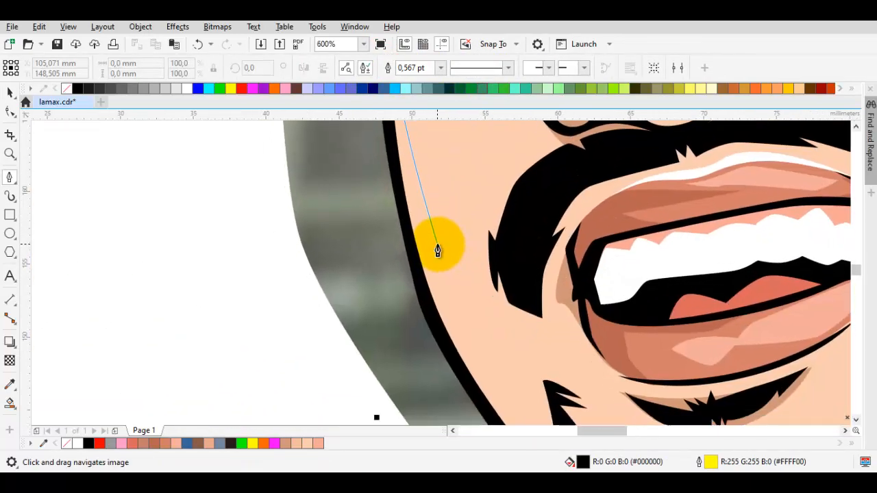
scroll(447, 274, "down", 2)
left_click(458, 253)
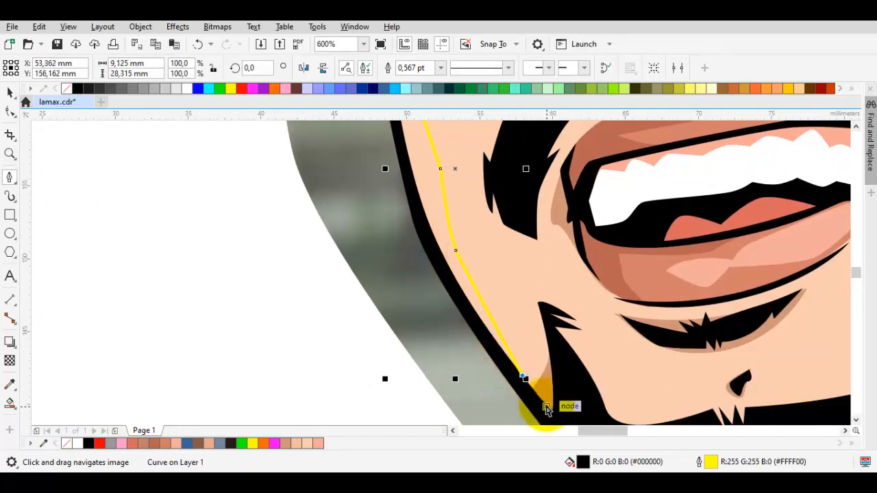
left_click(528, 391)
- Close the long cheek highlight by running its outer edge up along the black face contour to the starting point
scroll(411, 219, "up", 1)
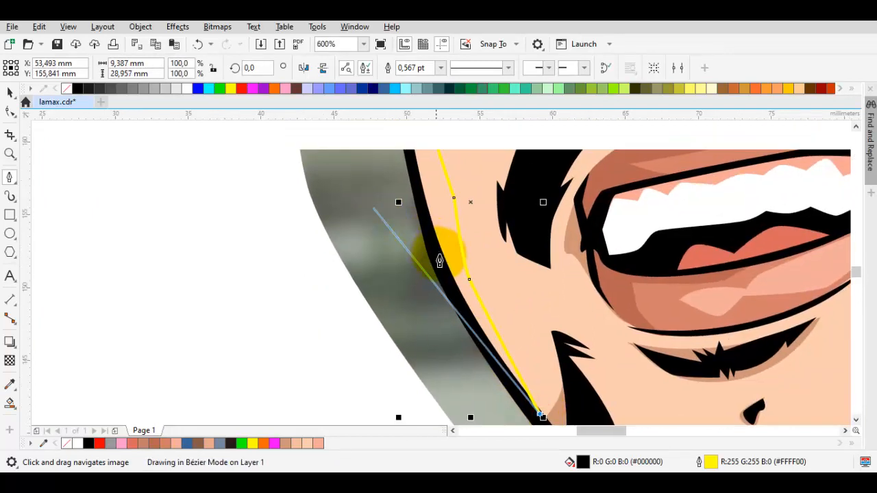
left_click_drag(439, 260, 390, 304)
left_click_drag(388, 234, 384, 254)
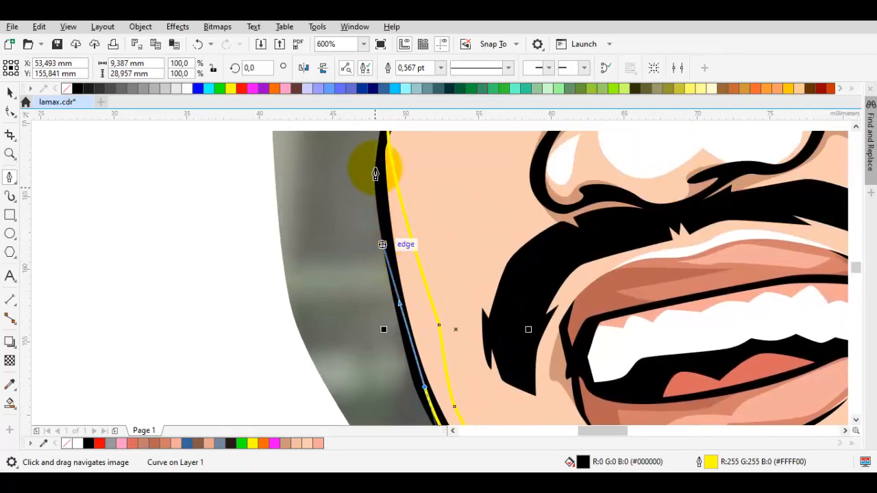
left_click_drag(379, 173, 375, 186)
scroll(372, 219, "up", 2)
left_click_drag(376, 252, 362, 137)
left_click_drag(352, 213, 333, 348)
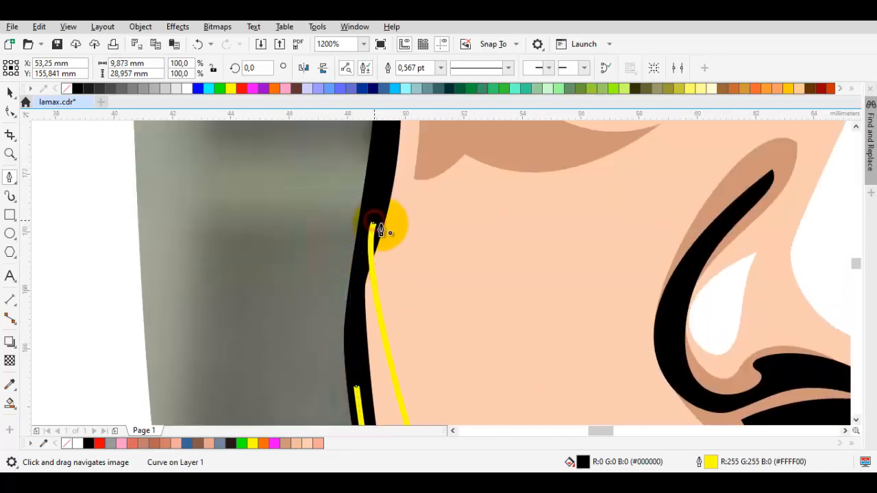
left_click(374, 220)
- Weld the long face-edge shape with the white face highlights
scroll(384, 230, "down", 2)
key("space")
left_click(527, 231, "shift")
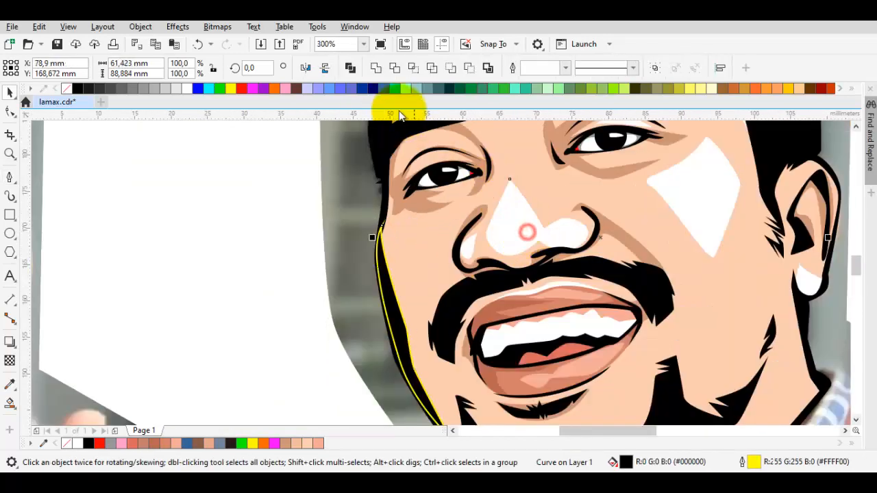
left_click(374, 68)
scroll(421, 148, "down", 1)
key("Escape")
- Draw a closed crescent highlight about 9 mm wide between the eyebrow and the eyelid crease of the eye farther from the ear
left_click_drag(439, 157, 545, 213)
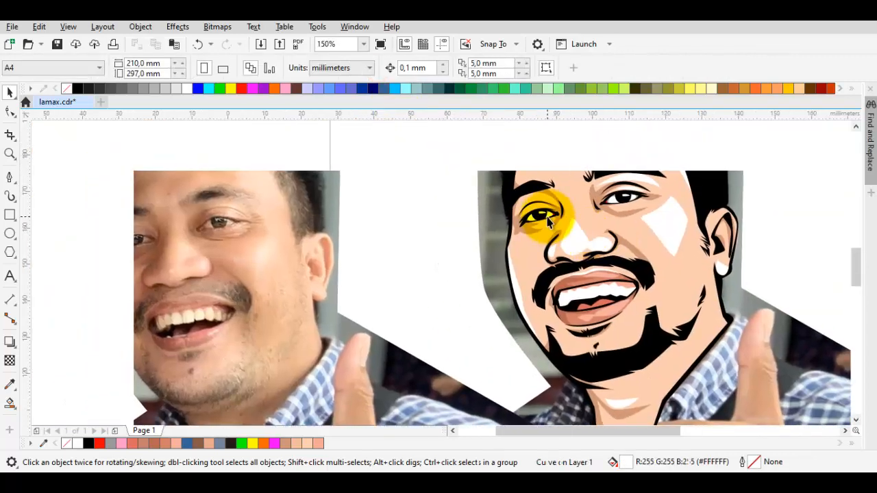
scroll(522, 200, "up", 3)
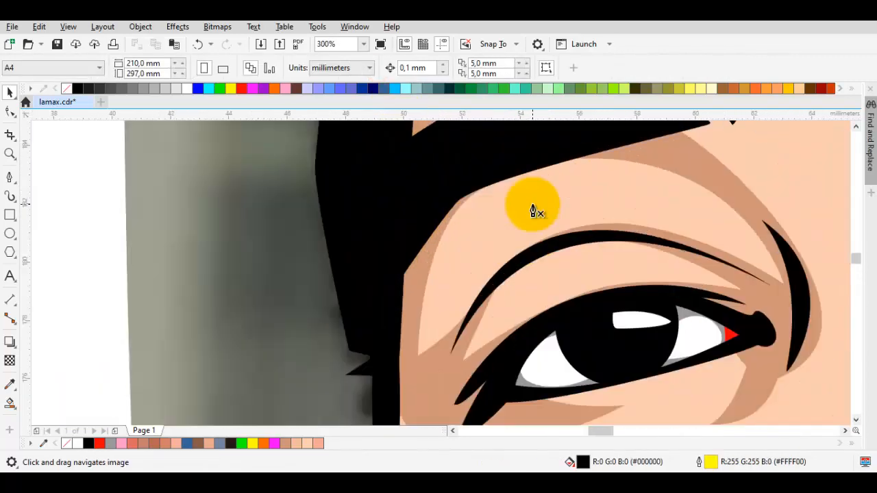
key("space")
left_click_drag(713, 234, 534, 170)
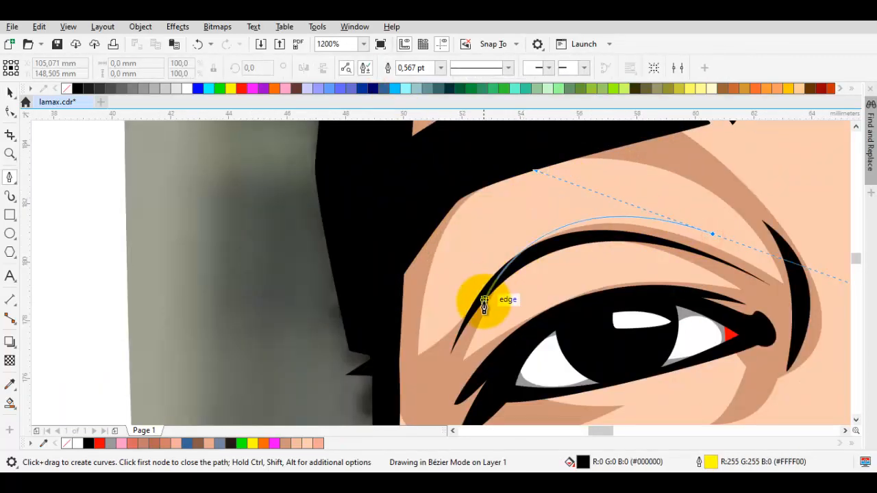
left_click_drag(450, 307, 408, 332)
scroll(594, 230, "down", 1)
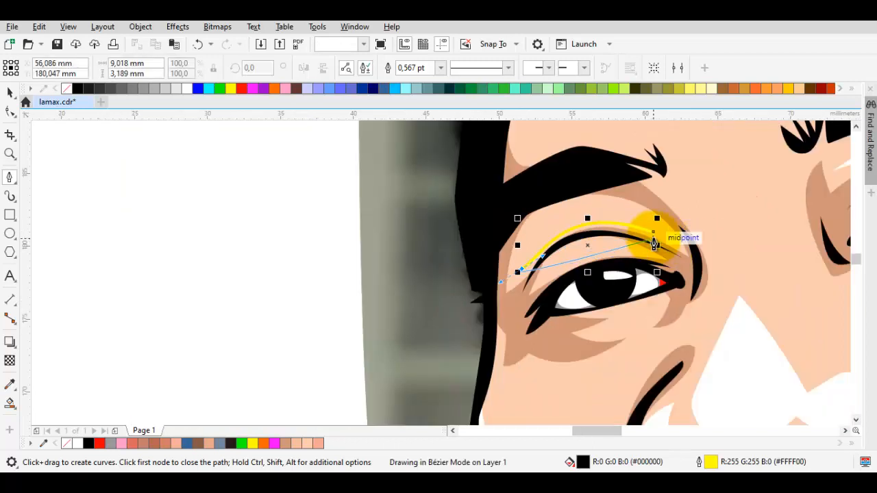
left_click_drag(759, 266, 707, 253)
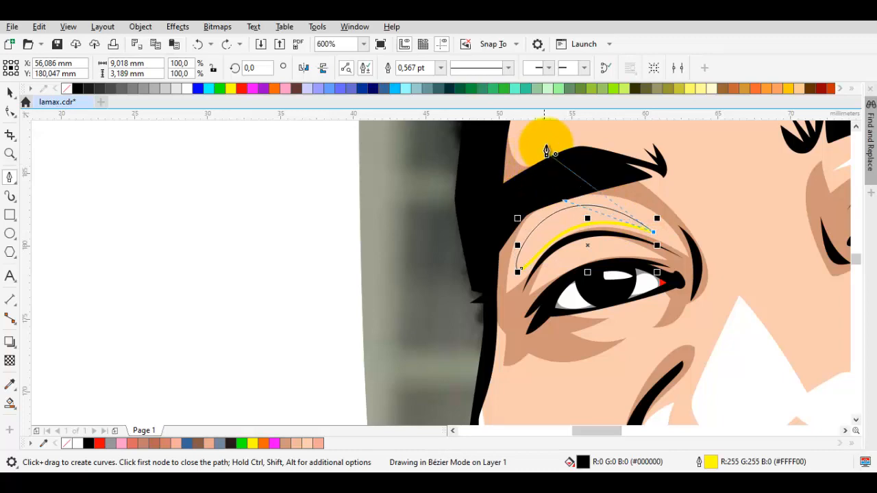
- Weld the new eyelid crescent with the white face highlights so it takes their fill without an outline
key("space")
left_click(752, 336, "shift")
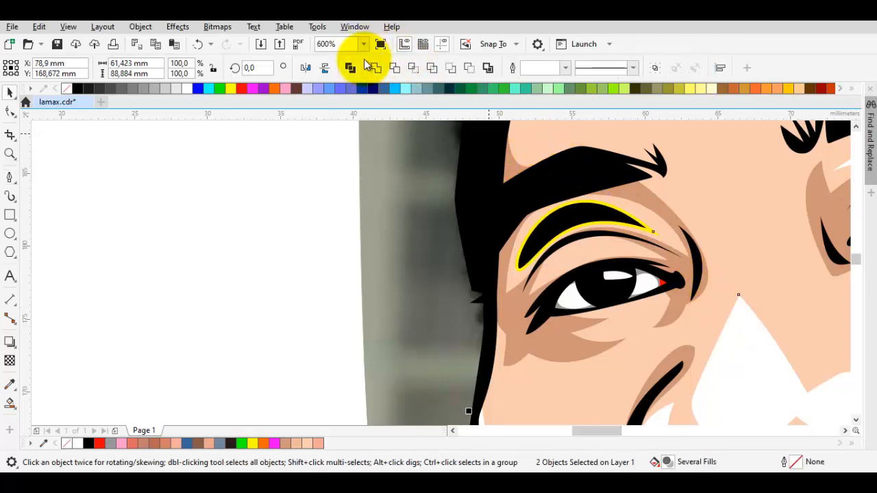
left_click(375, 66)
scroll(300, 255, "down", 6)
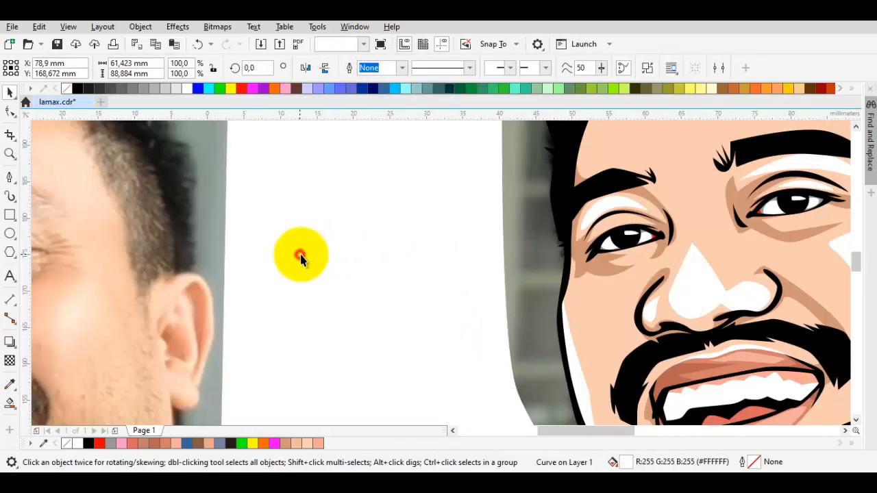
- Shorten the white forehead highlight by moving its pointed inner node back toward the hairline
scroll(424, 247, "down", 2)
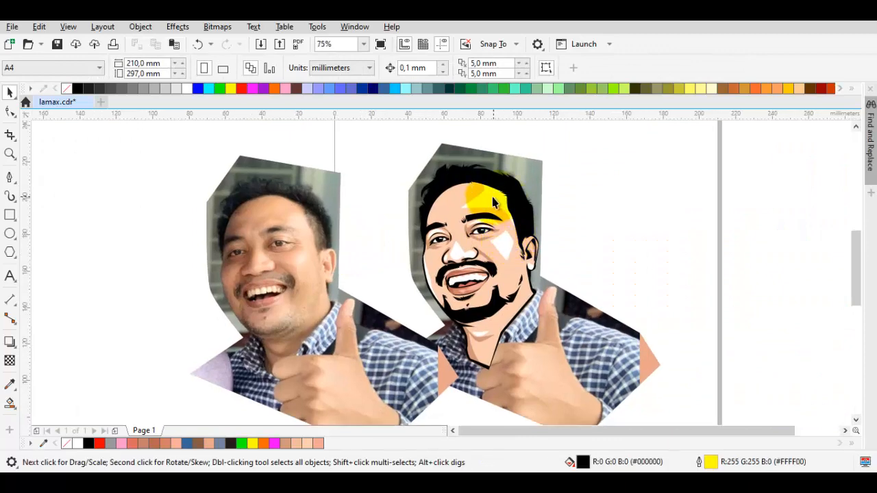
scroll(492, 201, "up", 2)
left_click(473, 204)
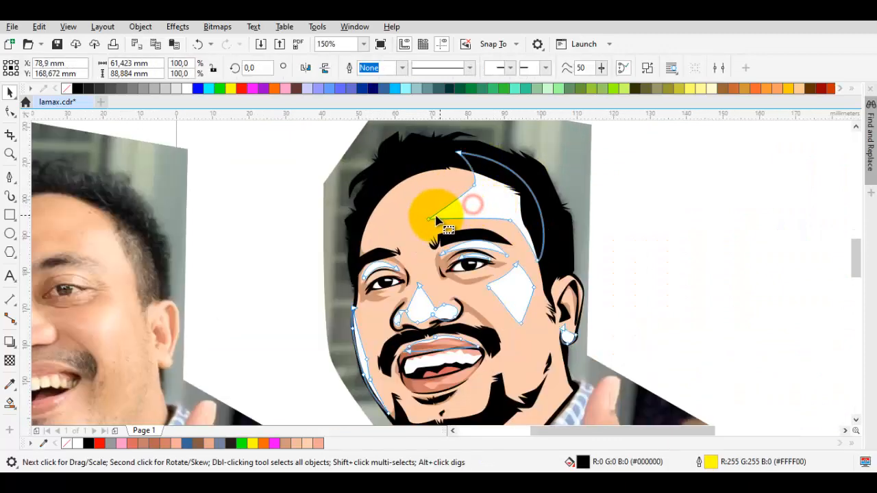
key("F10")
left_click_drag(429, 218, 491, 188)
key("space")
scroll(631, 205, "down", 2)
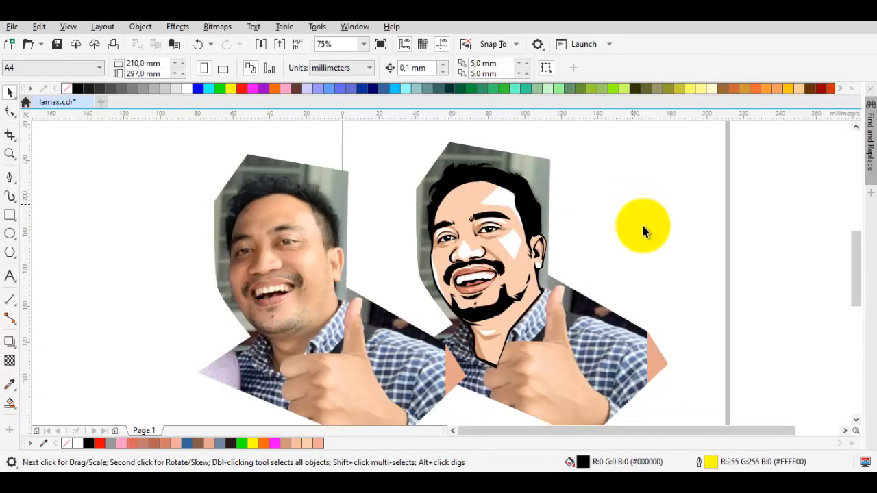
- Move the reference photo copy farther from the drawing, and select the whole traced portrait with its photo to shift it the opposite way
left_click_drag(267, 245, 173, 246)
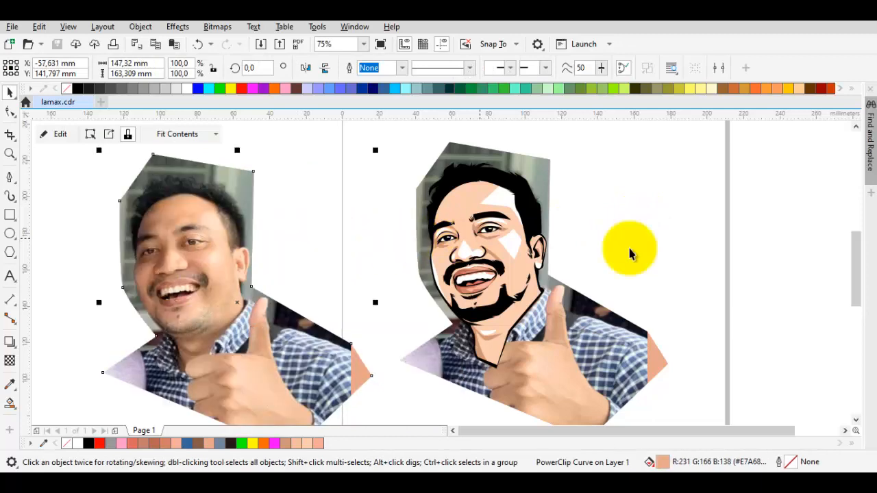
left_click_drag(358, 155, 679, 396)
left_click_drag(502, 239, 732, 231)
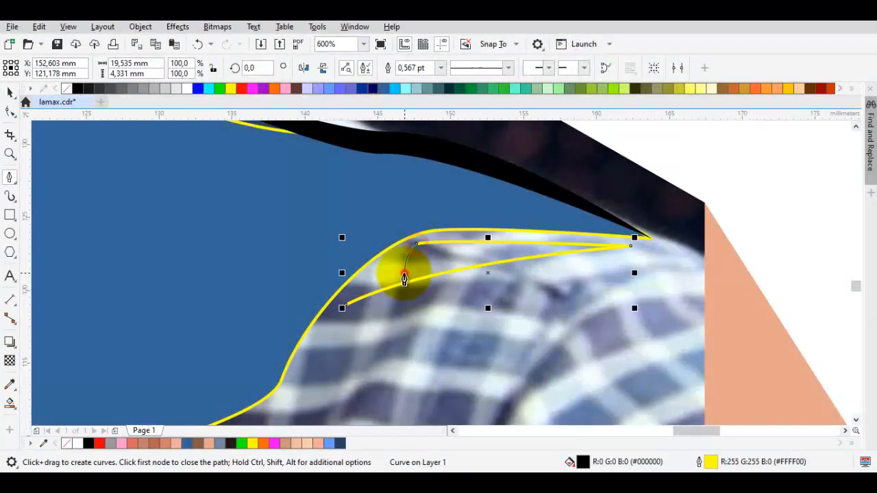
- Close the curved fold shape about 20 mm long below the shoulder edge and weld it with the blue shirt shape
left_click(404, 273)
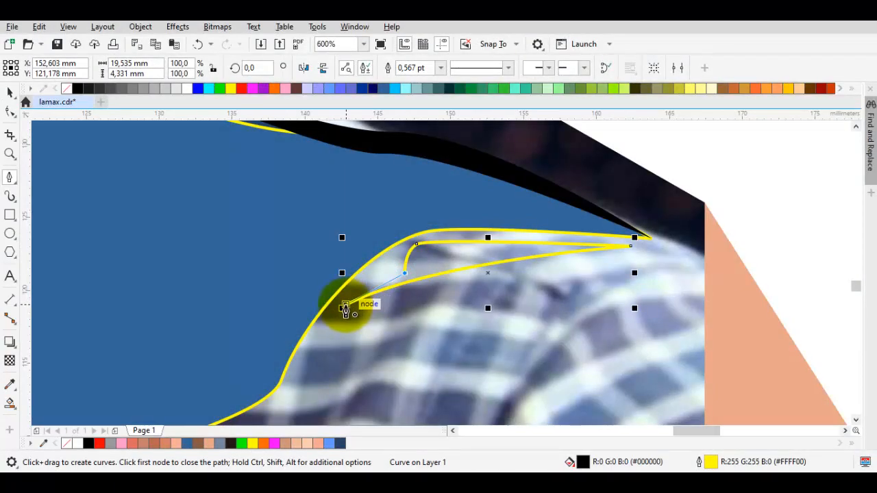
key("space")
left_click(335, 246, "shift")
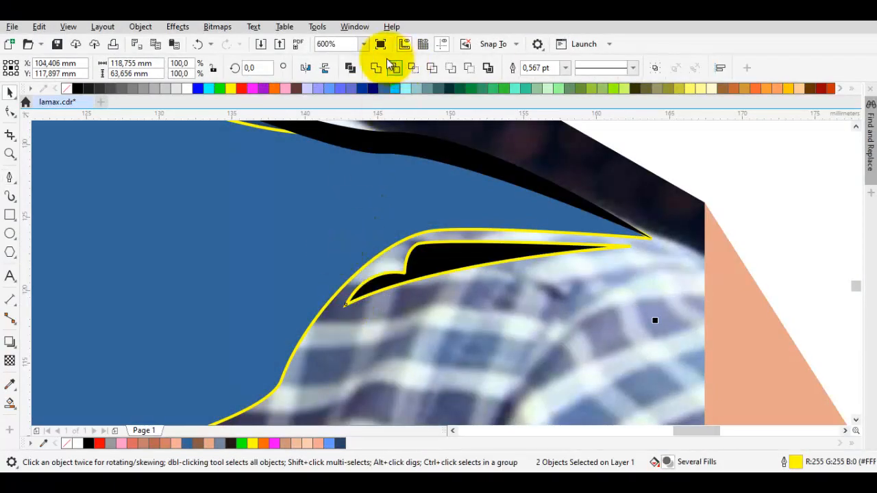
left_click(376, 68)
scroll(410, 186, "down", 4)
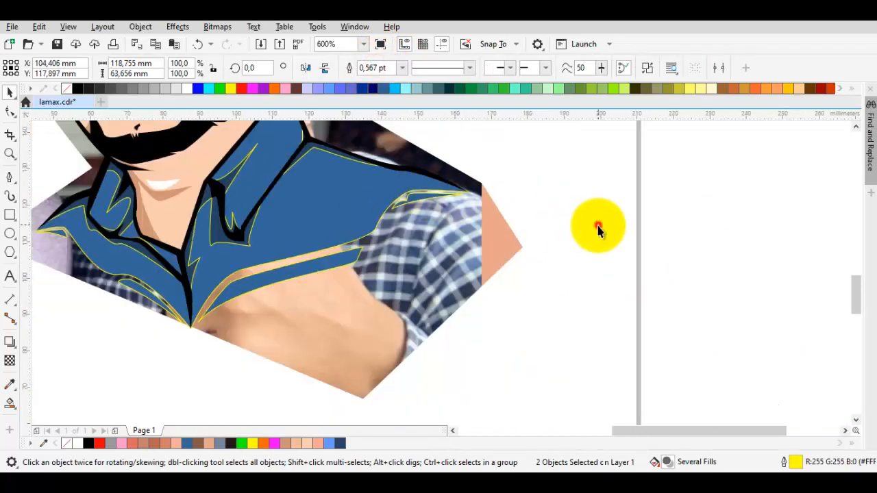
- Draw a closed tapering stripe about 19 × 10 mm over the hand, fanning out from the shirt's lower tip below the existing blue stripe
scroll(505, 257, "up", 2)
scroll(313, 270, "down", 1)
scroll(230, 291, "up", 2)
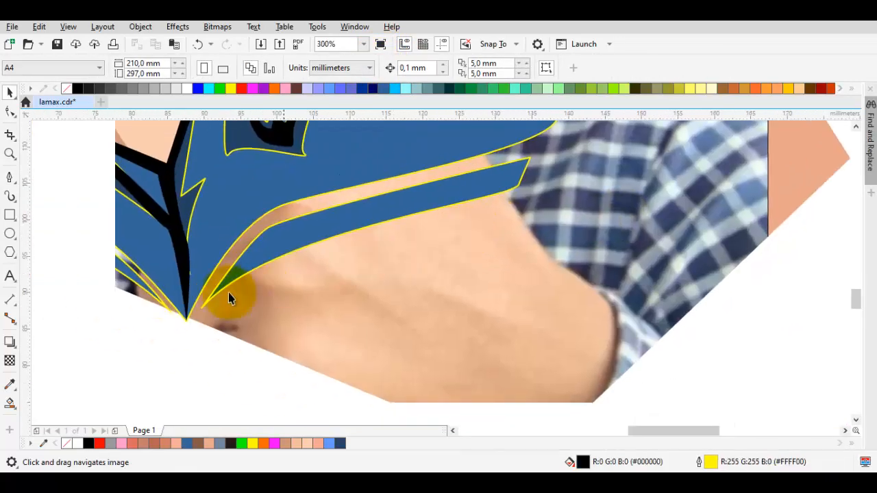
key("space")
left_click_drag(165, 350, 234, 301)
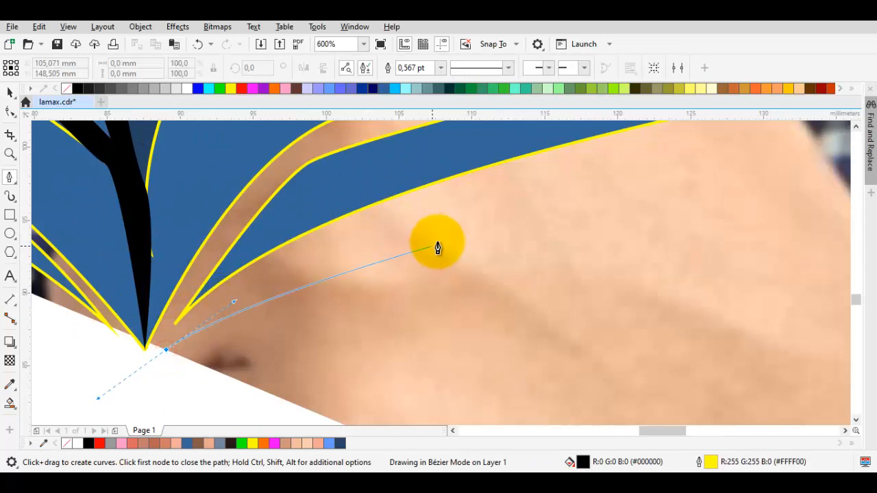
left_click(443, 240)
left_click(445, 198)
left_click(165, 350)
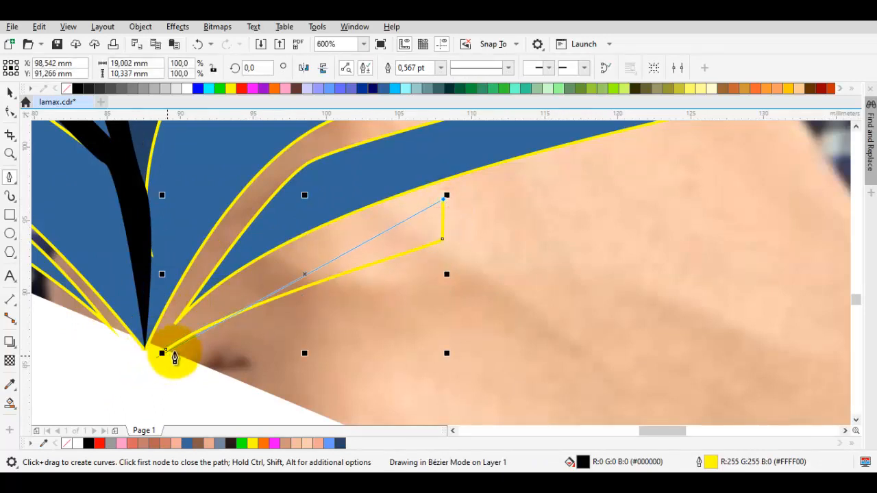
left_click_drag(165, 353, 252, 288)
- Weld the tapering stripe over the hand with the blue shirt shape
key("space")
left_click(337, 199, "shift")
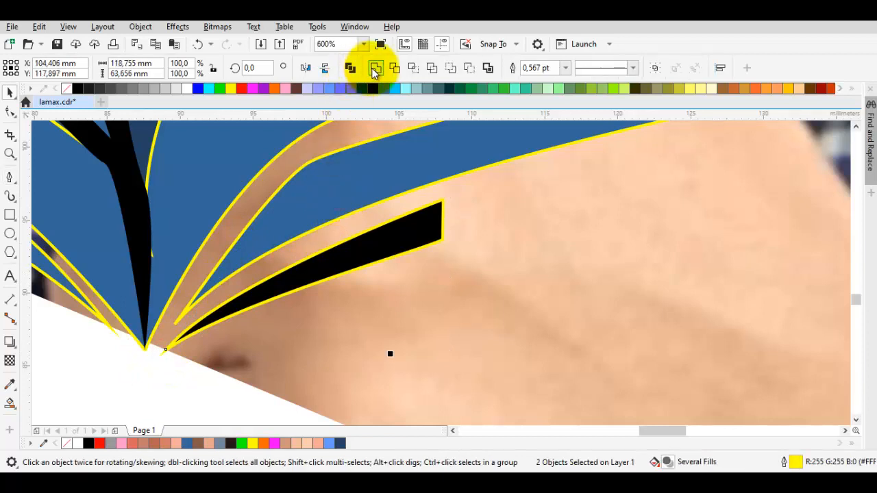
left_click(374, 71)
- Draw a closed tapering stripe about 12 × 9 mm along the photo's cut edge, on the other side of the shirt's lower tip
scroll(415, 173, "down", 1)
left_click_drag(246, 223, 374, 231)
scroll(375, 226, "up", 1)
key("space")
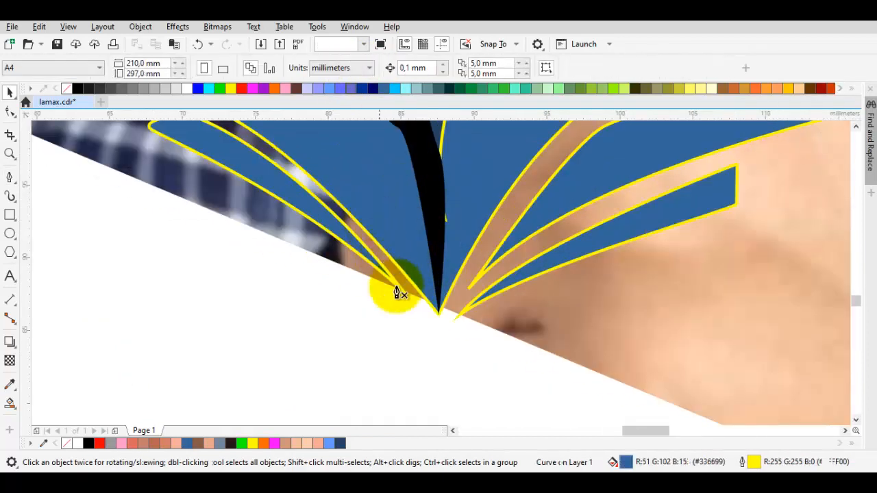
left_click_drag(382, 283, 376, 269)
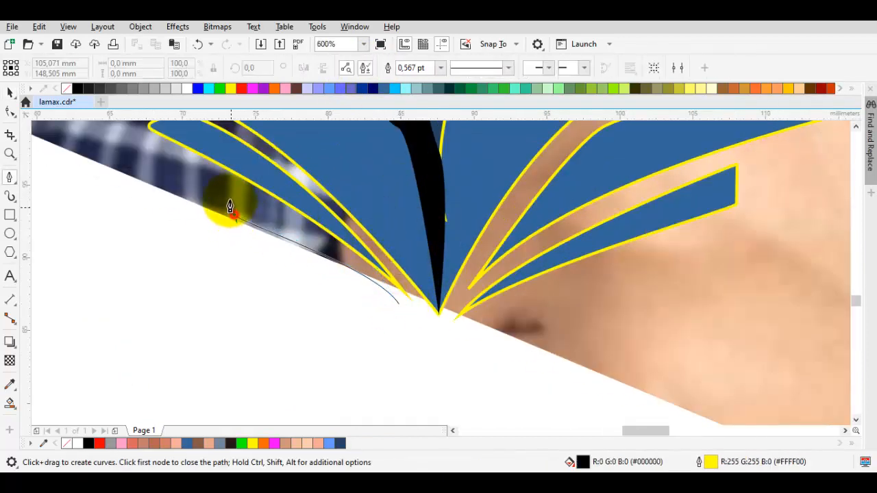
left_click(232, 210)
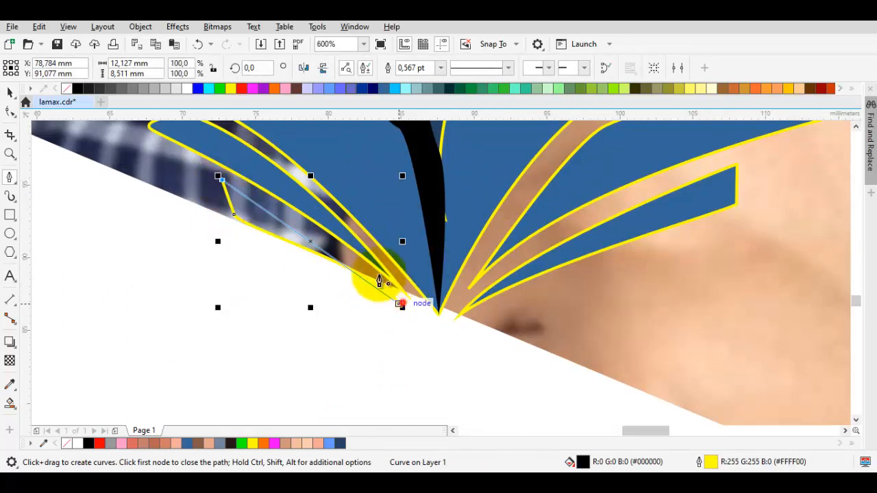
left_click(402, 306)
- Weld the stripe along the photo's cut edge with the blue shirt shape and clear the selection
key("space")
left_click(363, 180, "shift")
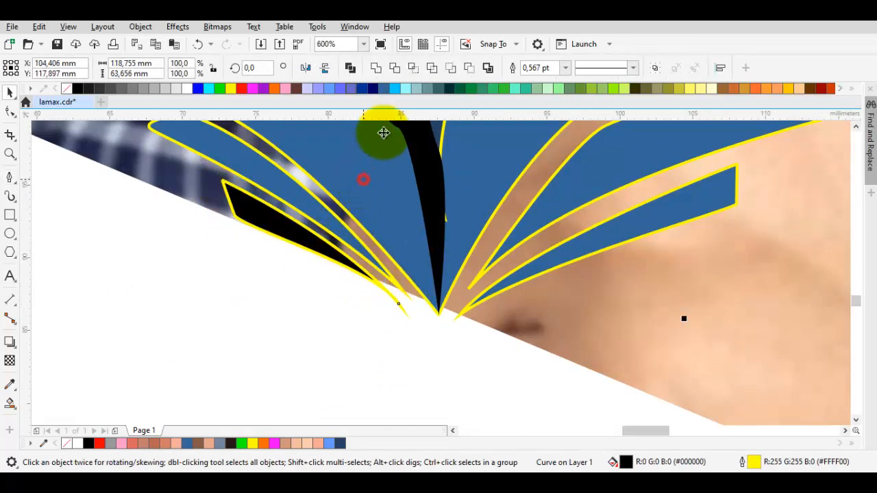
scroll(417, 237, "down", 4)
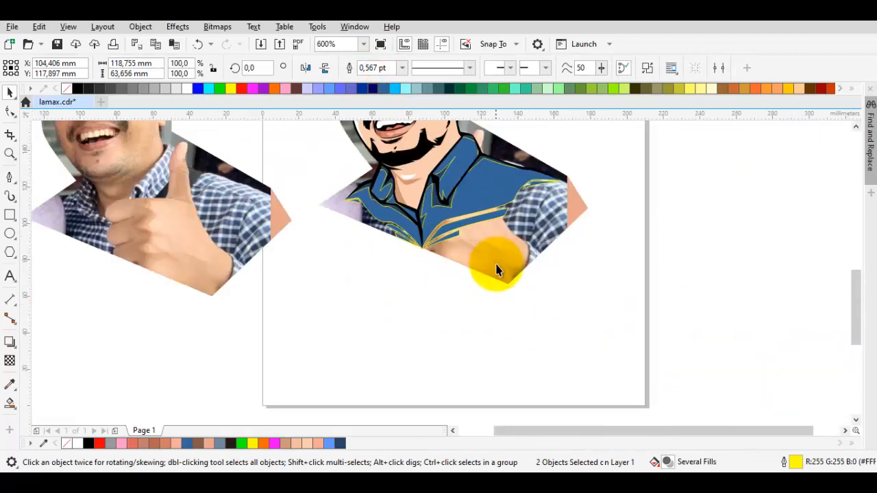
left_click(512, 283)
- Draw the first diagonal curve of a small fold shape on the shirt, between the neck outline and the collar tip nearer the thumb
scroll(513, 268, "up", 2)
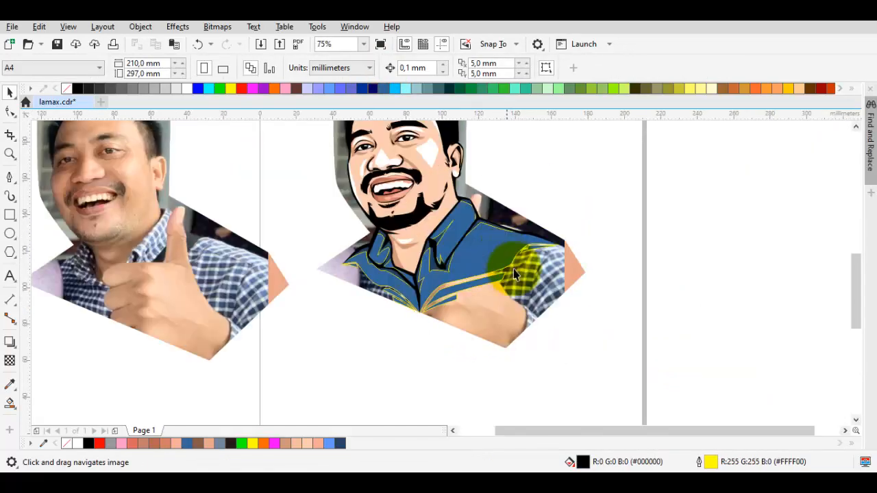
scroll(521, 281, "down", 2)
scroll(489, 250, "up", 6)
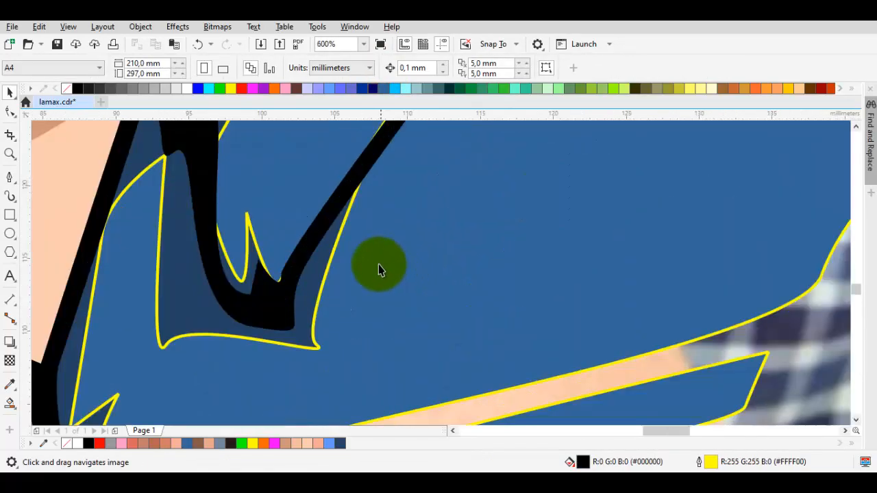
left_click_drag(188, 227, 346, 226)
left_click_drag(308, 250, 368, 284)
key("p")
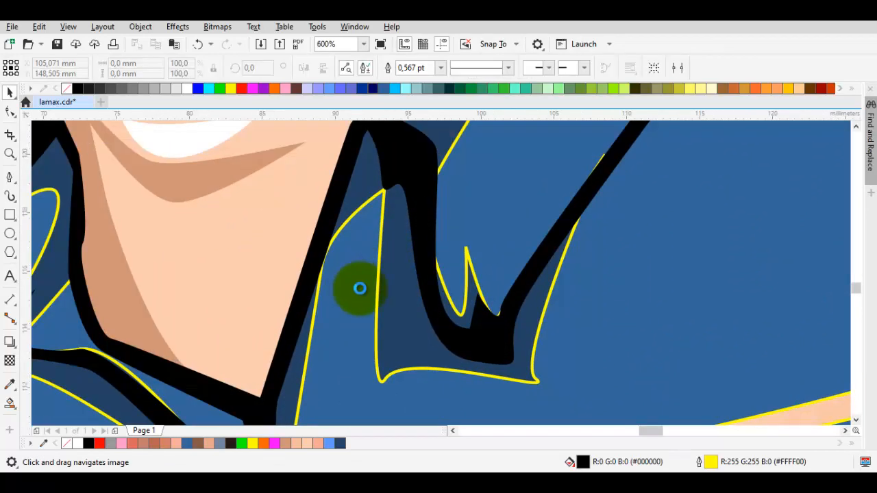
scroll(357, 286, "up", 1)
left_click_drag(428, 355, 428, 269)
left_click_drag(346, 177, 459, 268)
scroll(380, 256, "down", 1)
key("Escape")
scroll(424, 258, "up", 1)
- Continue the fold shape in zigzag curves across the blue strip and close it at its starting node, about 6 × 6 mm overall
left_click_drag(334, 191, 363, 196)
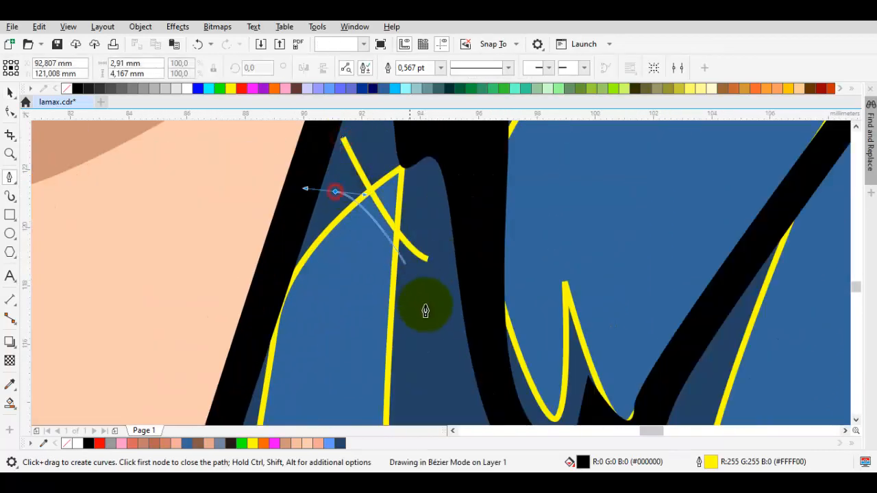
left_click_drag(410, 275, 417, 292)
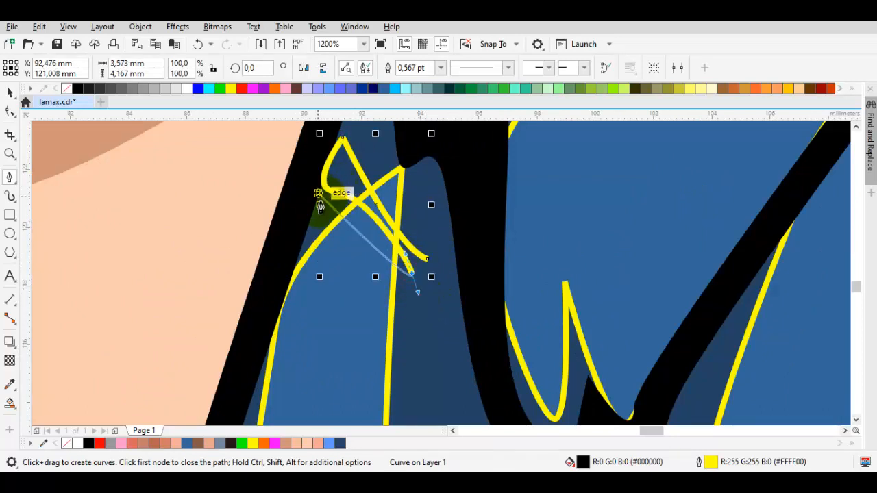
left_click_drag(296, 230, 382, 231)
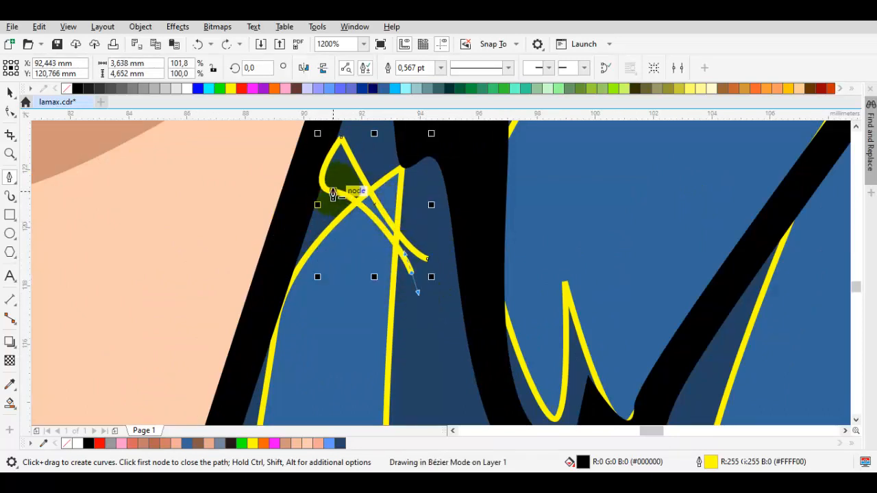
left_click_drag(288, 238, 336, 178)
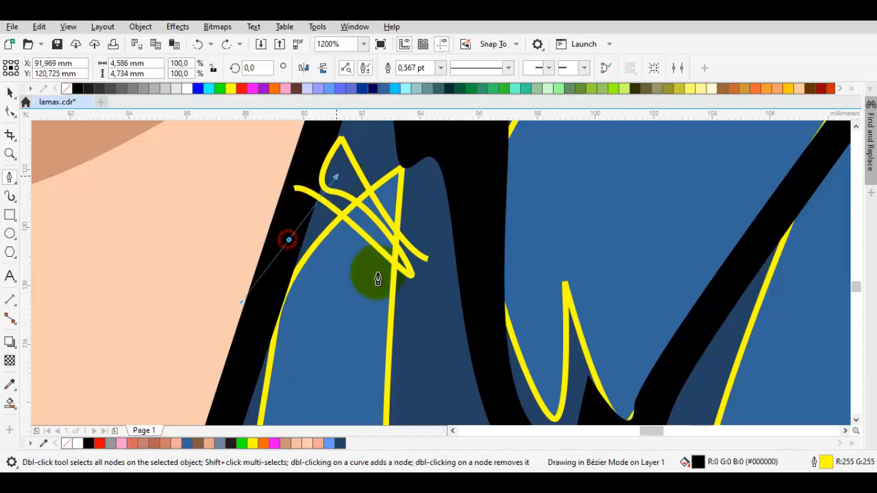
left_click_drag(384, 278, 436, 308)
left_click(330, 256)
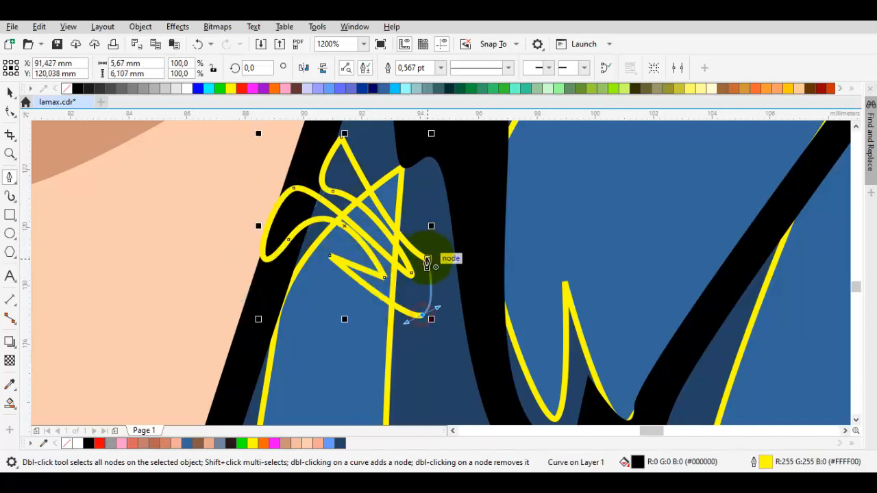
left_click(427, 259)
- Weld the zigzag fold shape with the outlined shirt shape it overlaps
key("space")
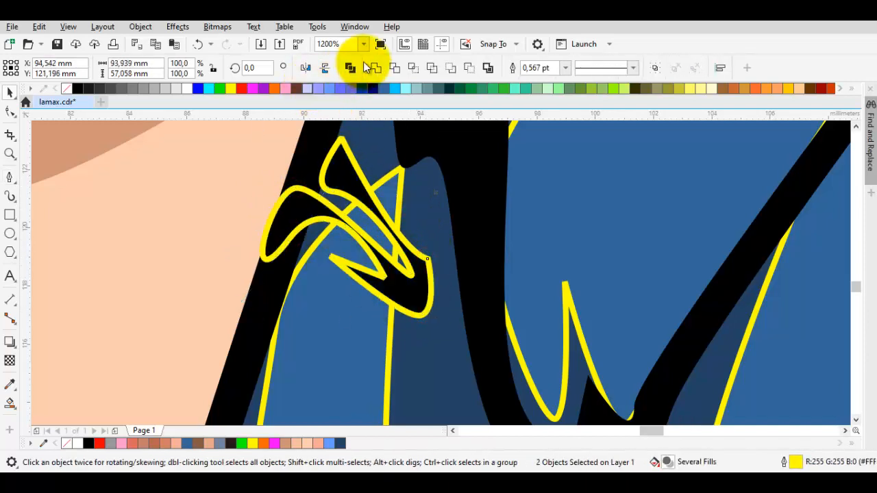
left_click(379, 66)
scroll(445, 229, "down", 6)
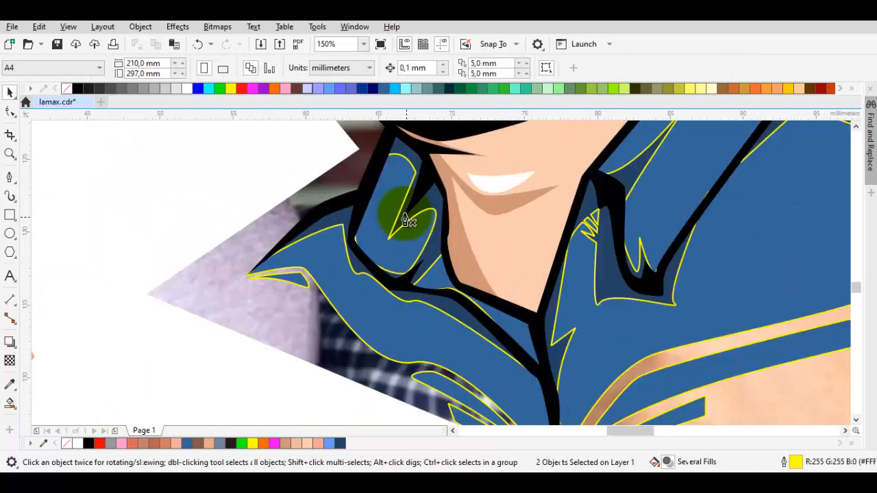
- Draw a closed zigzag fold shape about 6 × 11 mm on the collar side away from the thumb and weld it with the shirt shape
scroll(411, 226, "up", 4)
key("space")
left_click(470, 143)
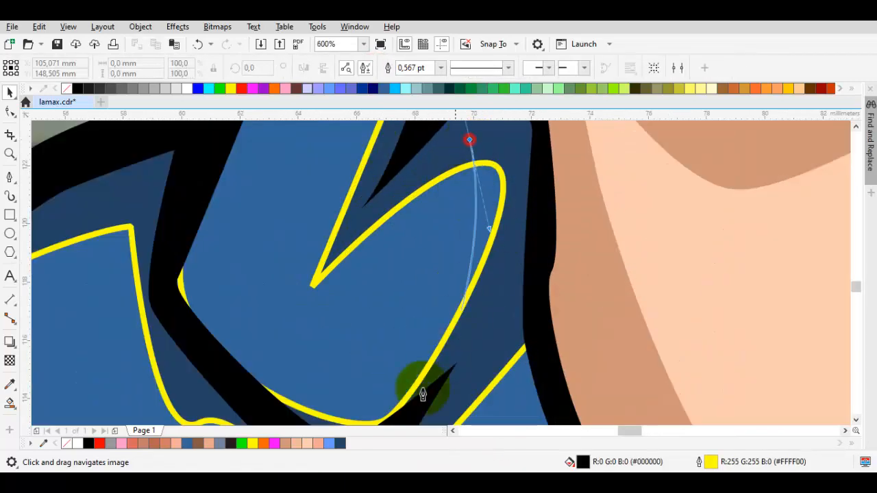
scroll(420, 391, "down", 1)
scroll(366, 322, "up", 1)
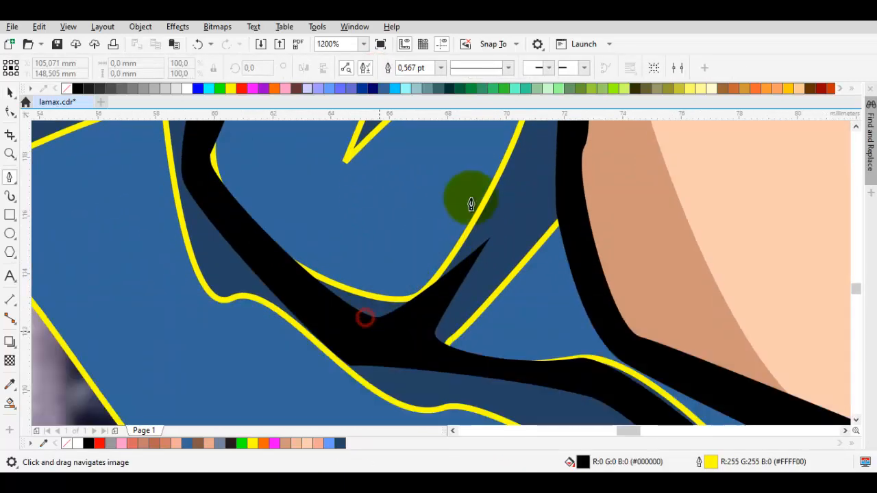
left_click(413, 323)
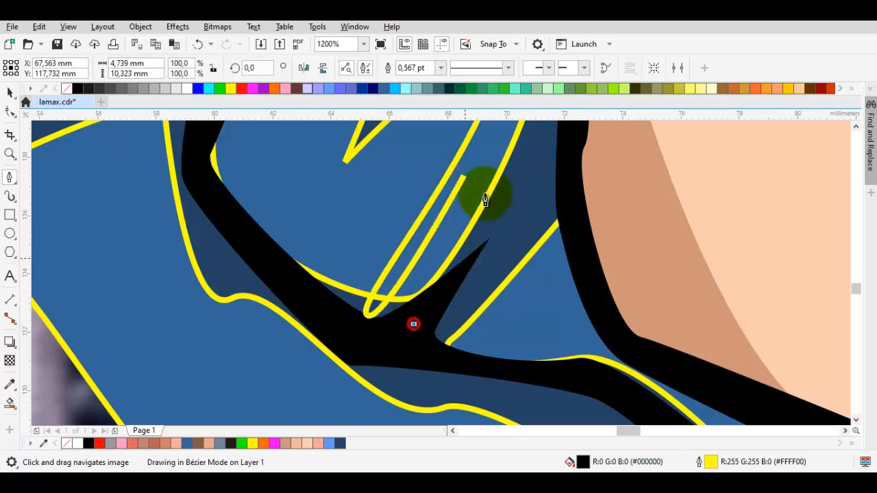
left_click_drag(485, 196, 416, 296)
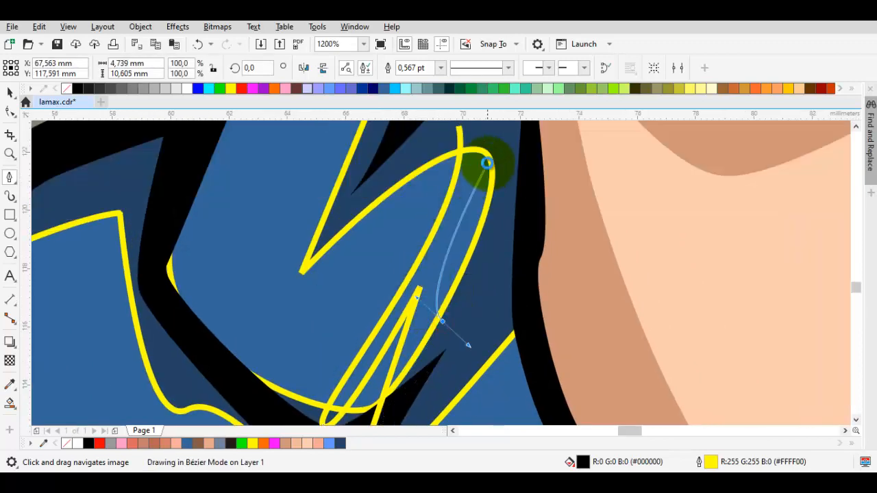
mouse_move(502, 171)
left_mouse_down()
mouse_move(477, 218)
mouse_move(524, 238)
left_mouse_up()
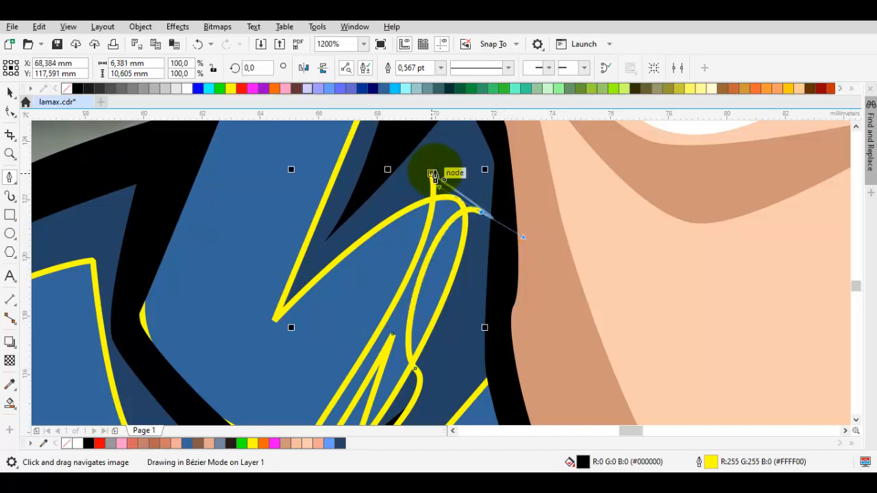
left_click(455, 154)
left_click(376, 68)
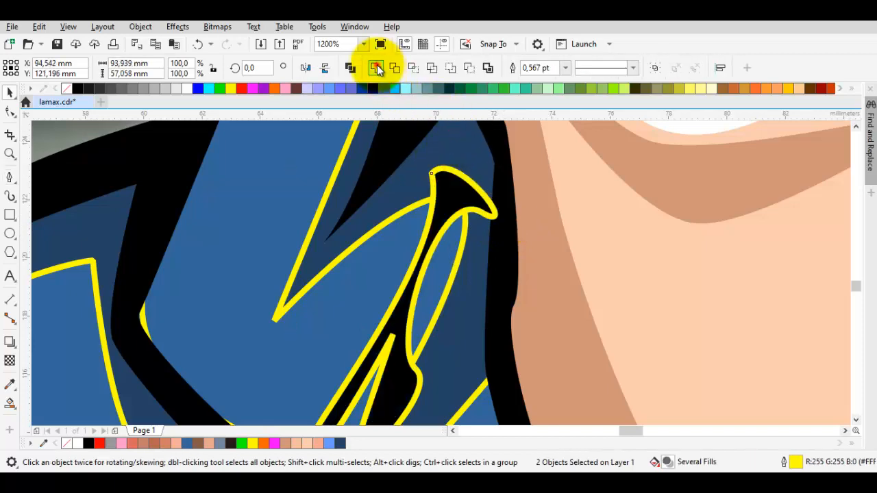
scroll(453, 200, "down", 5)
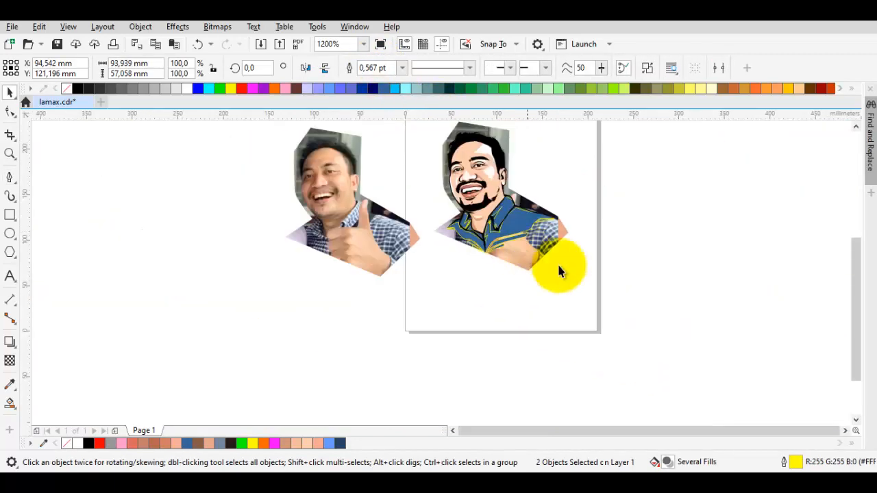
left_click(644, 288)
left_click_drag(644, 287, 363, 136)
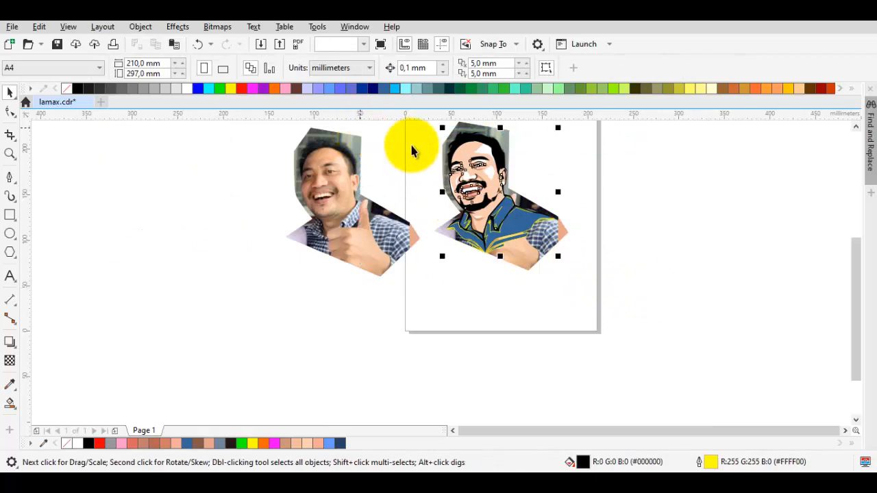
- Delete the surplus nodes on the rounded crests along the upper outline of the black hair shape
scroll(500, 122, "up", 4)
left_click(487, 186)
key("F10")
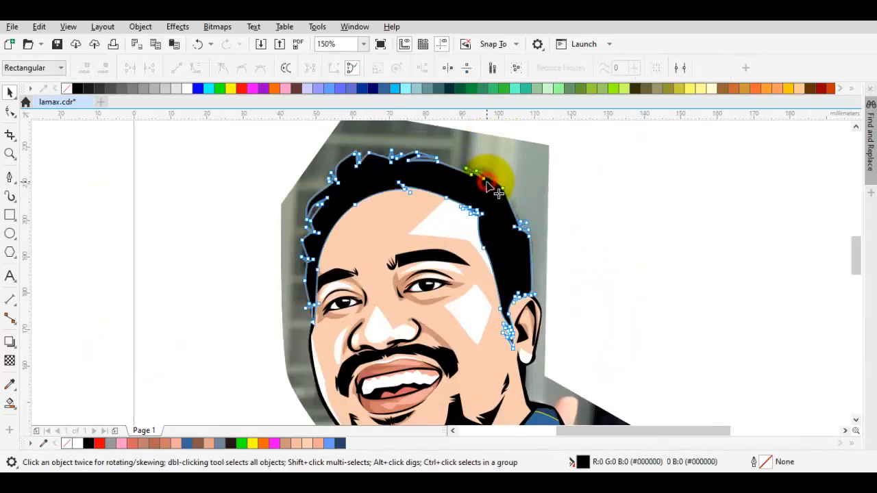
scroll(411, 156, "up", 4)
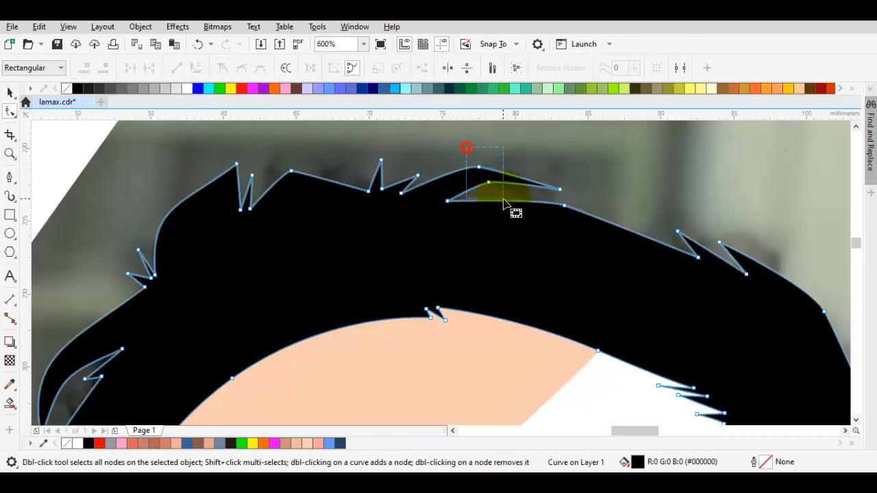
left_click_drag(503, 204, 504, 210)
key("Delete")
left_click_drag(299, 147, 299, 189)
key("Delete")
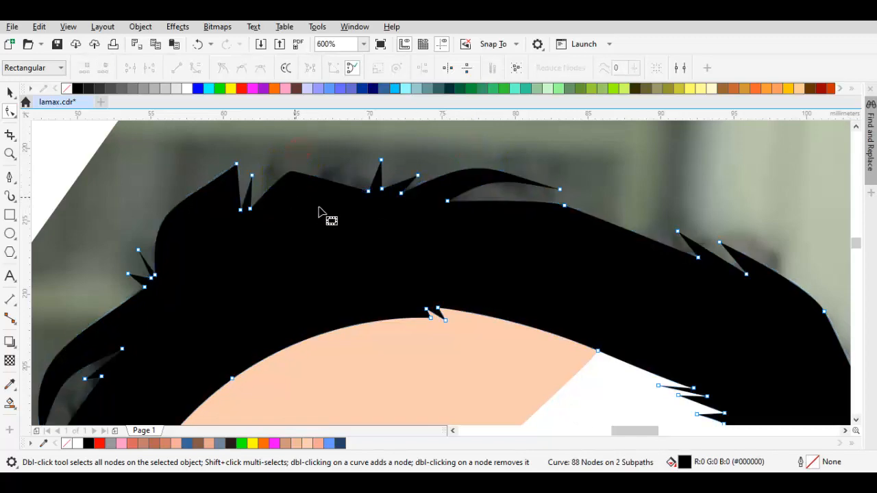
- Place a copy of all traced shapes in the empty area beside the page as one group without outlines
scroll(358, 251, "down", 6)
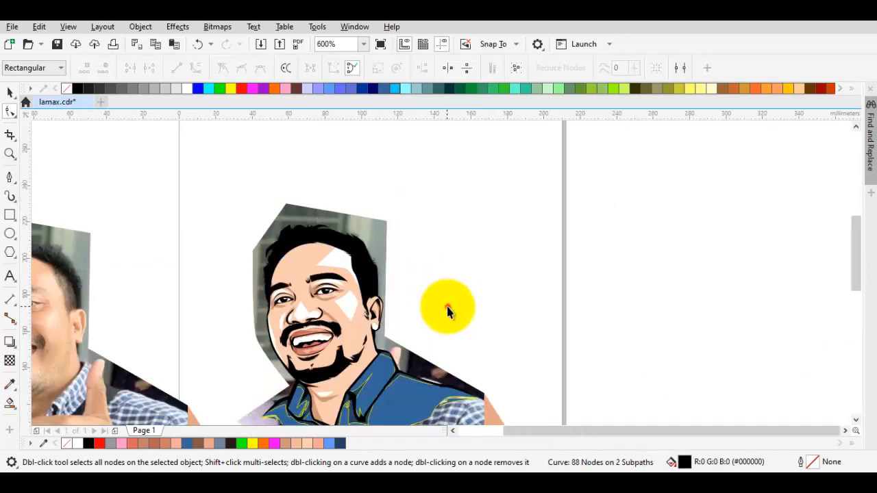
key("space")
left_click(446, 307)
scroll(497, 261, "down", 1)
left_click_drag(562, 323, 279, 169)
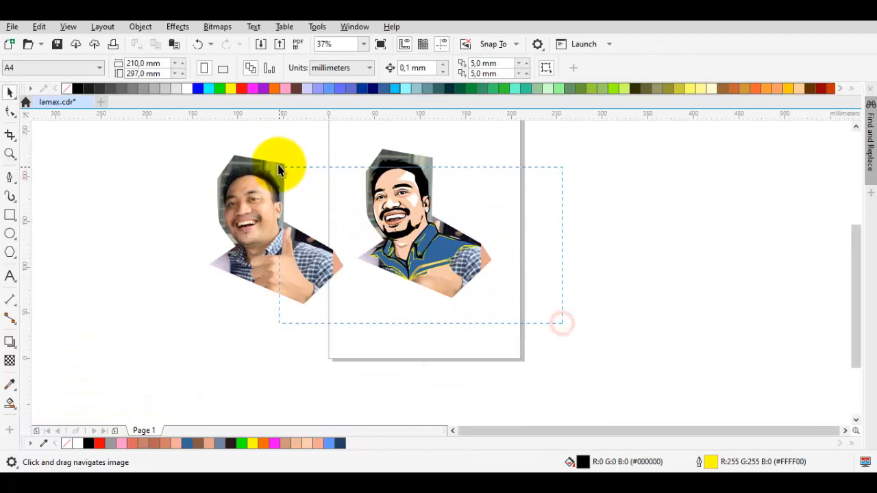
left_click_drag(380, 186, 609, 187)
key("ctrl+g")
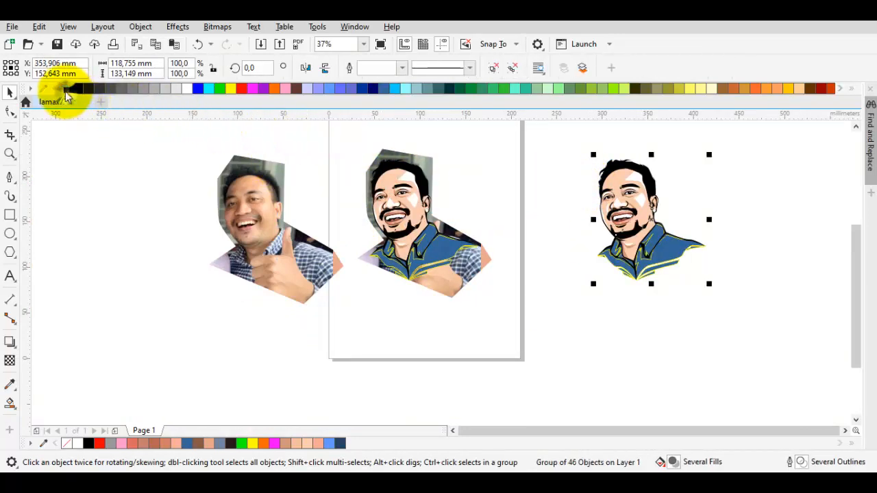
right_click(65, 90)
- Delete the separate untraced reference photo beside the page and clear the selection
left_click(287, 254)
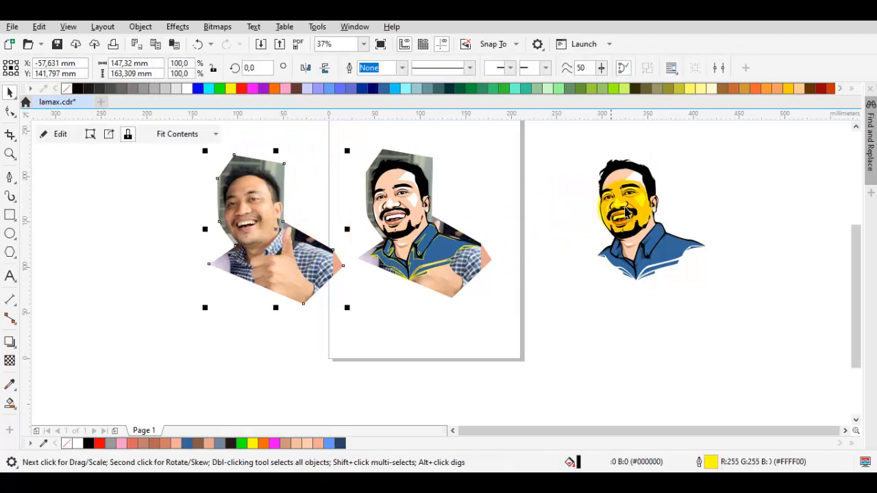
scroll(626, 209, "up", 2)
scroll(709, 250, "down", 2)
key("Escape")
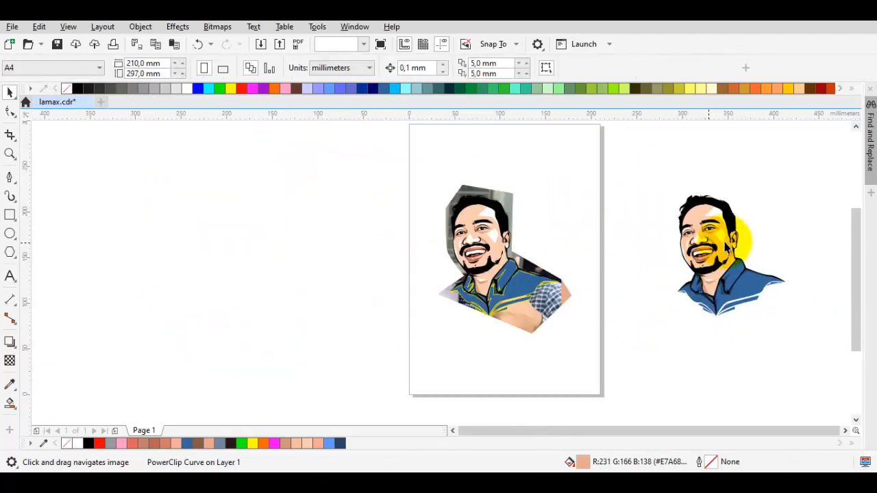
- Sample the skin colour of the copied portrait's face, adjust it to #F0C1A6 and apply it to the face
scroll(738, 240, "up", 4)
left_click(672, 247)
scroll(672, 247, "down", 2)
left_click(726, 244)
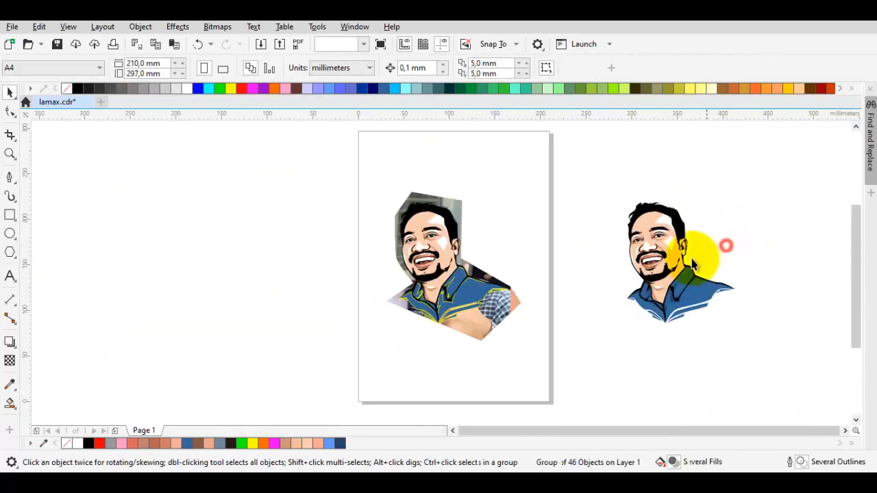
scroll(682, 251, "up", 1)
left_click_drag(652, 254, 567, 286)
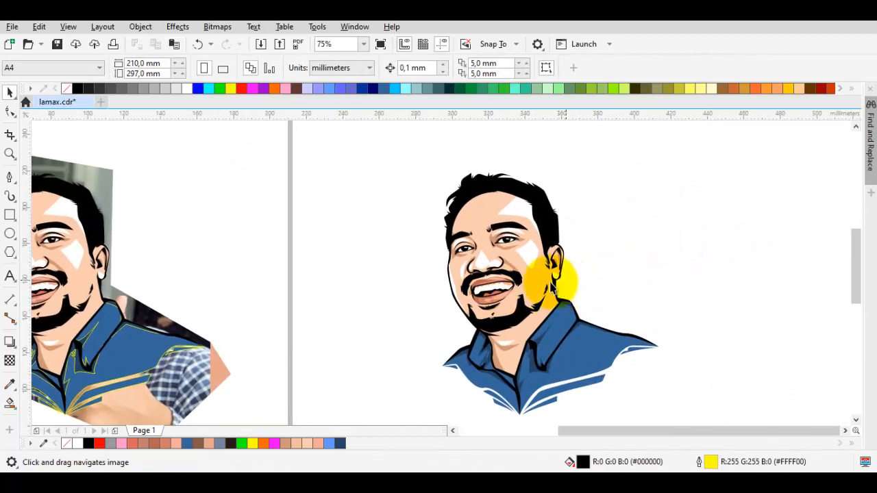
scroll(527, 297, "up", 1)
key("i")
left_click(548, 277)
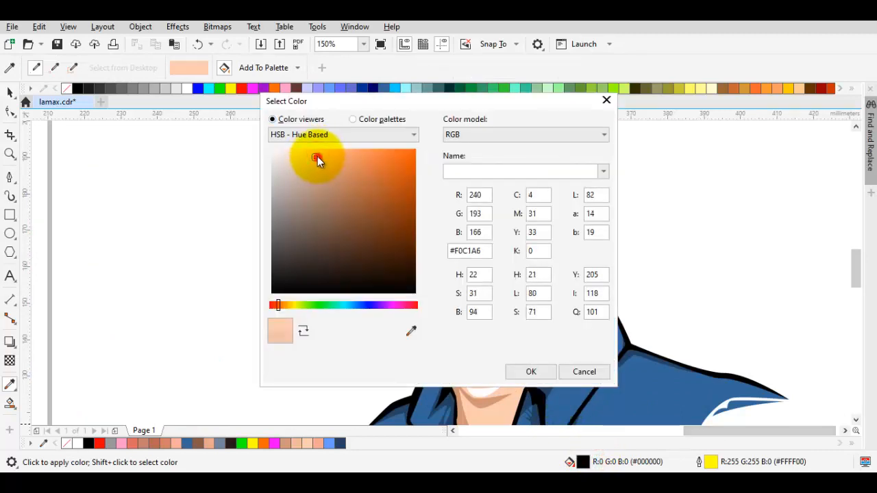
key("Escape")
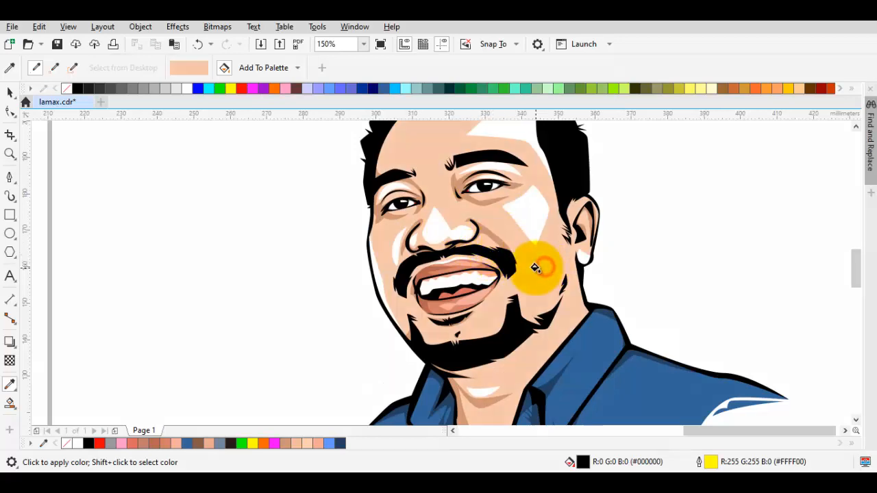
- Move the grouped portrait copy horizontally closer to the page, to about X 285.6 mm, and show it beside the traced original
scroll(541, 268, "down", 3)
key("space")
scroll(616, 270, "up", 2)
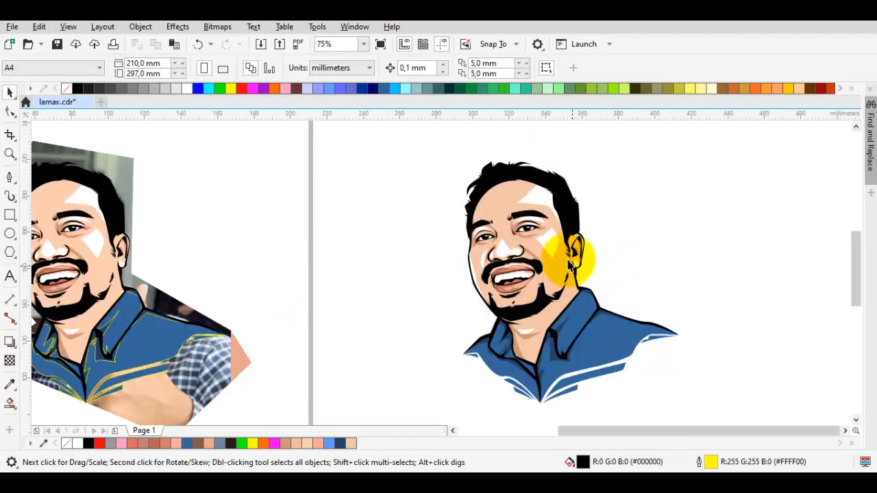
left_click_drag(542, 263, 417, 263)
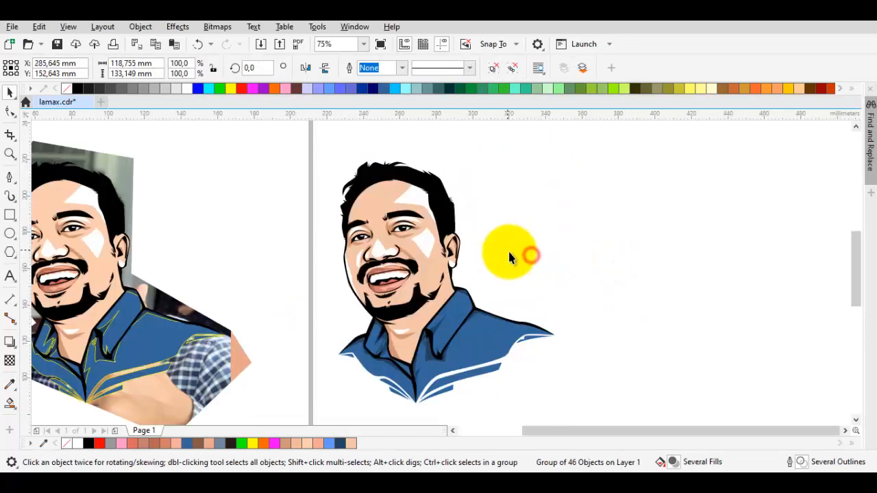
left_click(526, 269)
left_click_drag(538, 267, 755, 270)
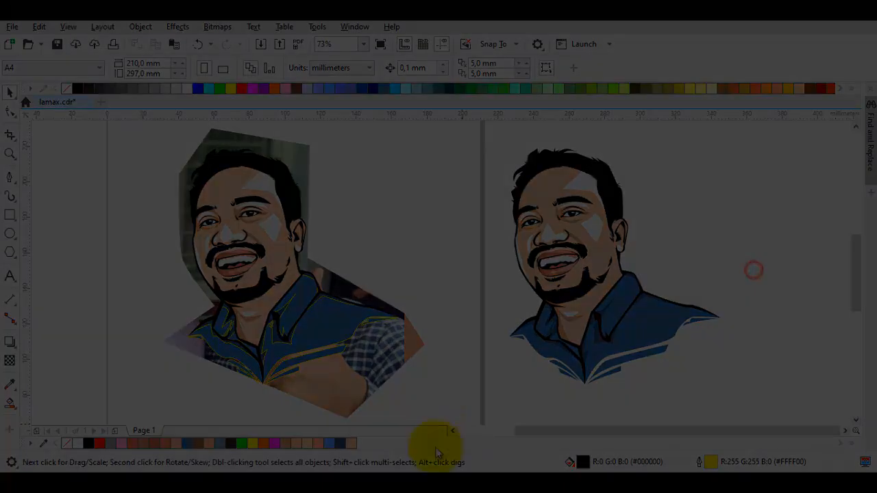